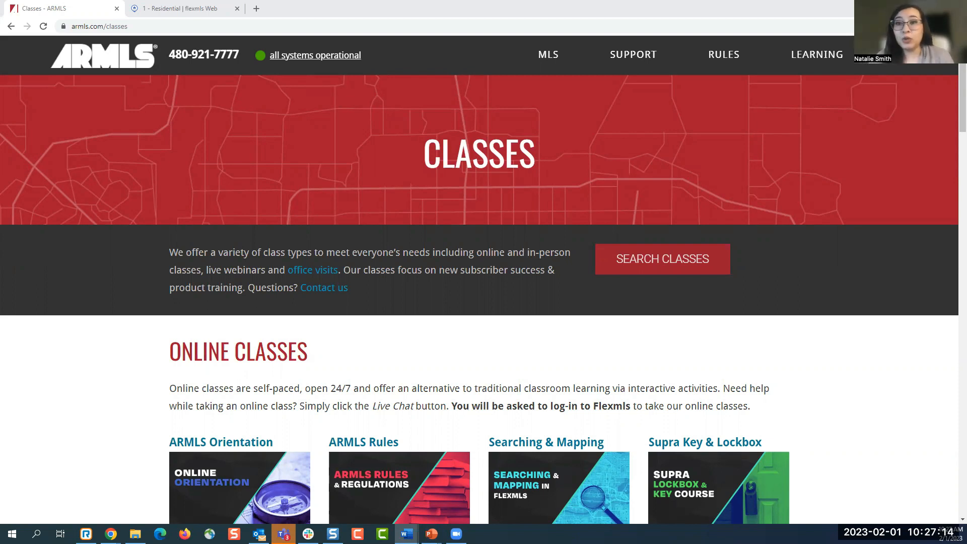
- Go from the ARMLS home page to the MLS Forms page
{"action": "mouse_move", "coordinate": [818, 59]}
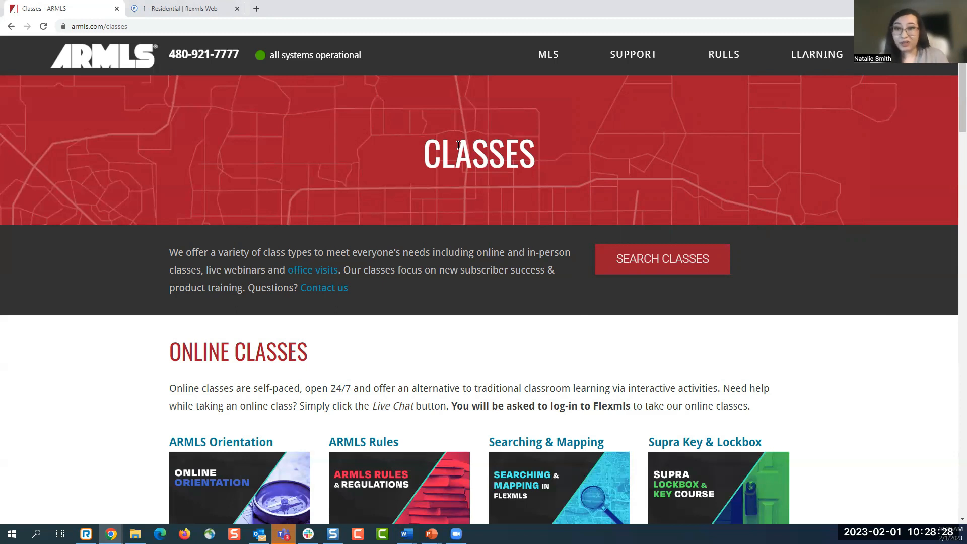
{"action": "left_click", "coordinate": [105, 69]}
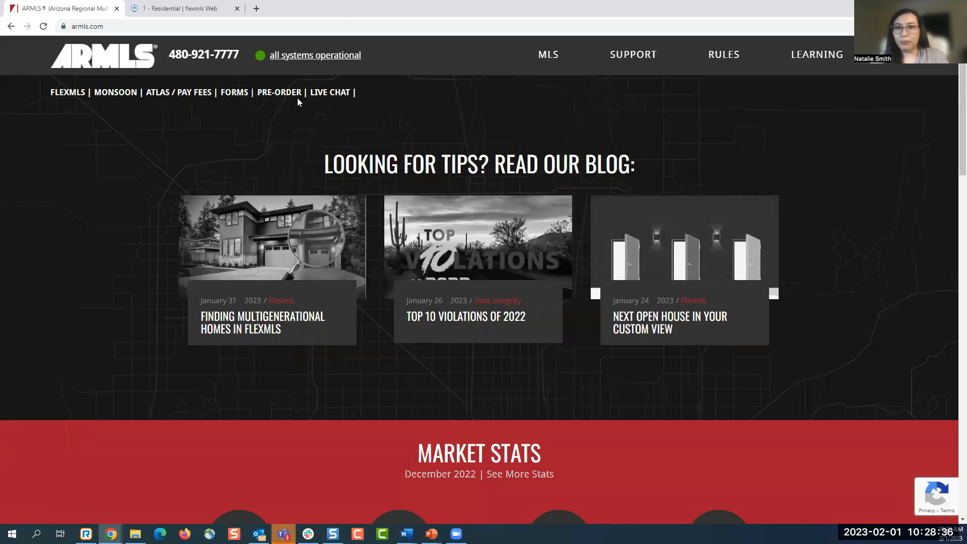
{"action": "mouse_move", "coordinate": [554, 68]}
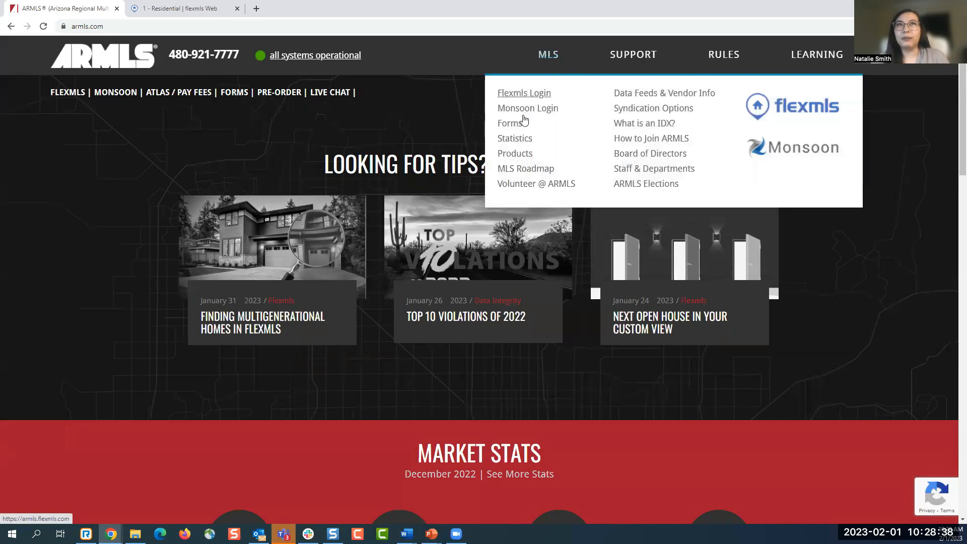
{"action": "left_click", "coordinate": [513, 130]}
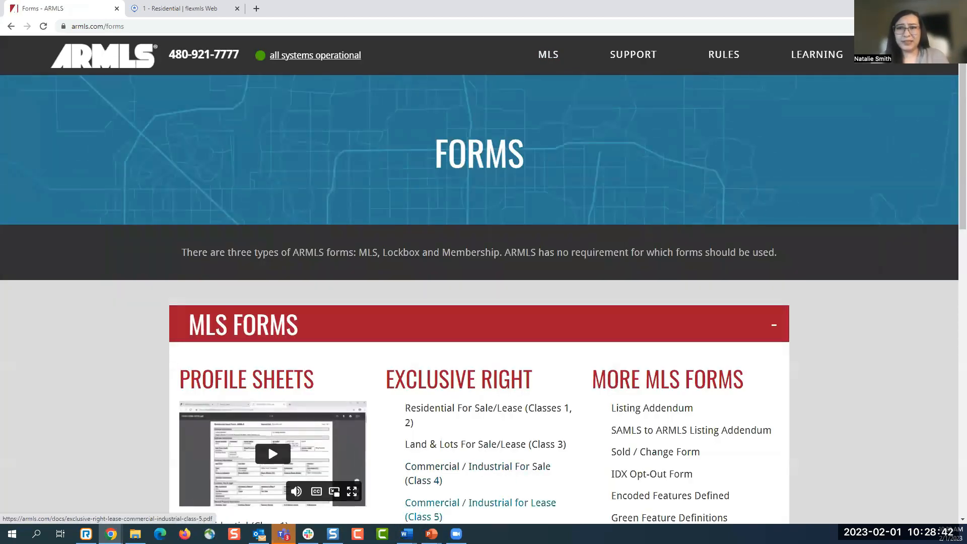
- Browse the forms list, then return to the Flexmls 1 - Residential search tab
{"action": "scroll", "coordinate": [383, 453], "scroll_direction": "down", "scroll_amount": 2}
{"action": "scroll", "coordinate": [382, 444], "scroll_direction": "down", "scroll_amount": 1}
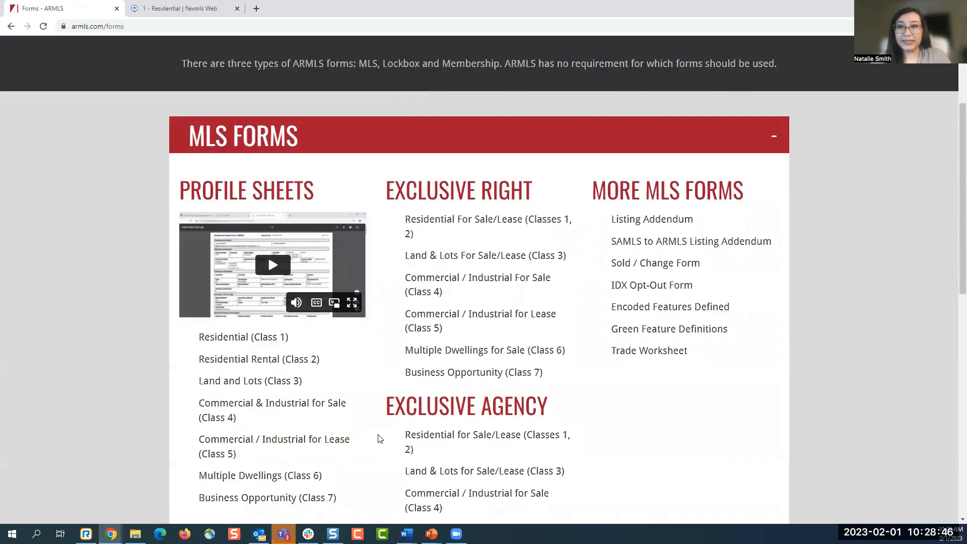
{"action": "scroll", "coordinate": [380, 439], "scroll_direction": "down", "scroll_amount": 1}
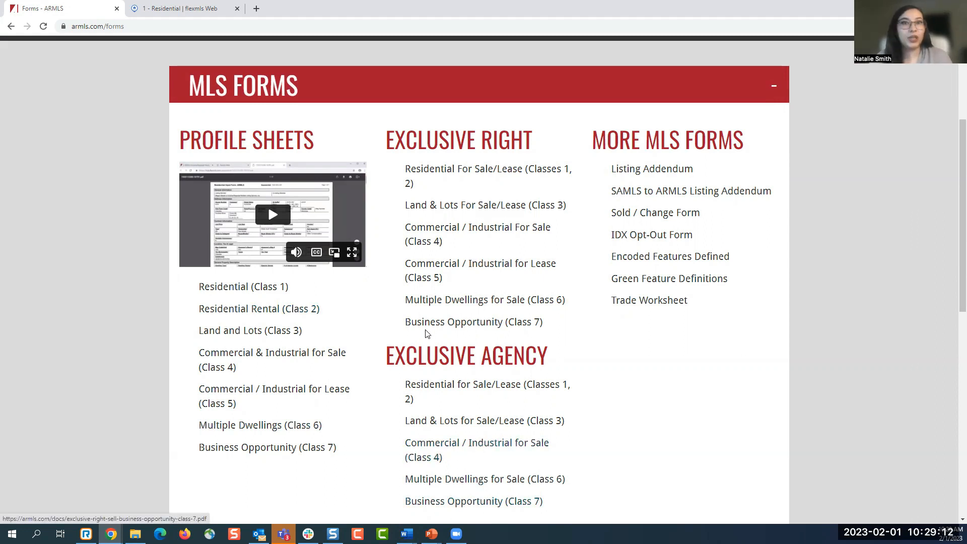
{"action": "left_click", "coordinate": [165, 11]}
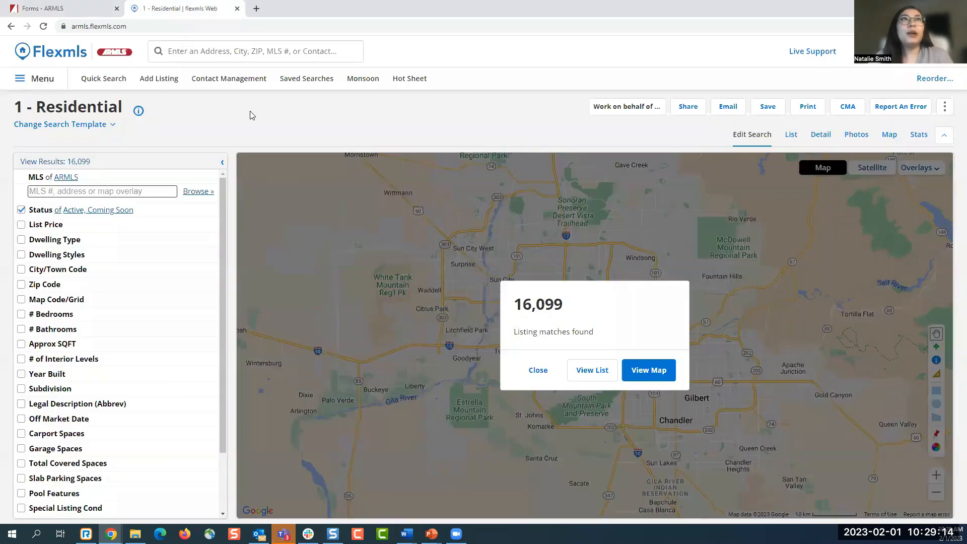
- Return to the Flexmls dashboard and show the menu with Dashboard, Add/Change and Search
{"action": "left_click", "coordinate": [93, 56]}
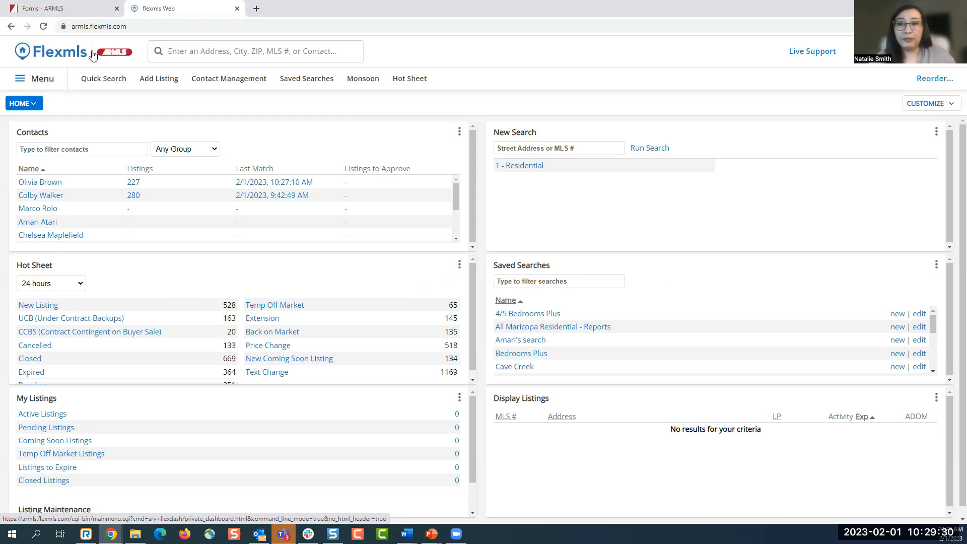
{"action": "left_click", "coordinate": [46, 78]}
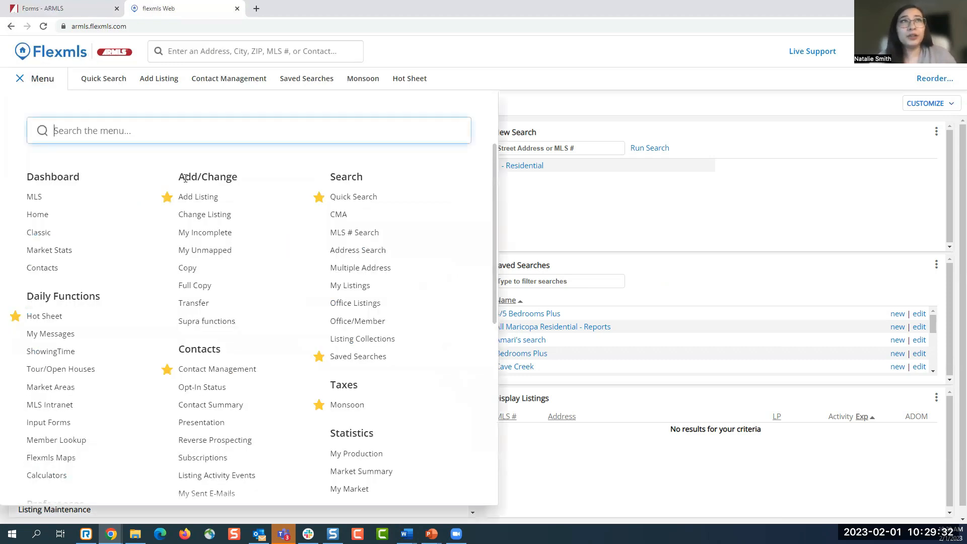
- Start a new listing, switching property type to Residential Rental and back to Residential, and reach Address
{"action": "left_click", "coordinate": [202, 202]}
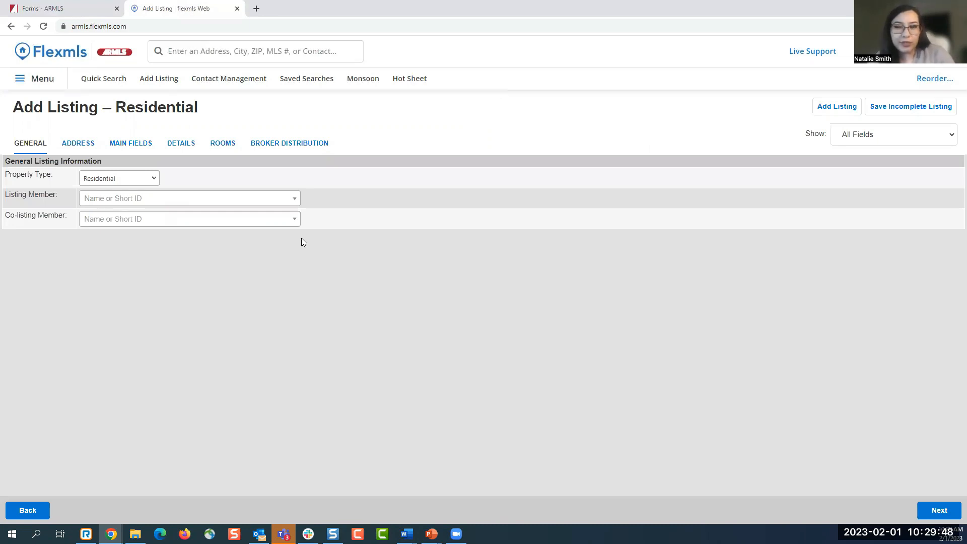
{"action": "left_click", "coordinate": [135, 179]}
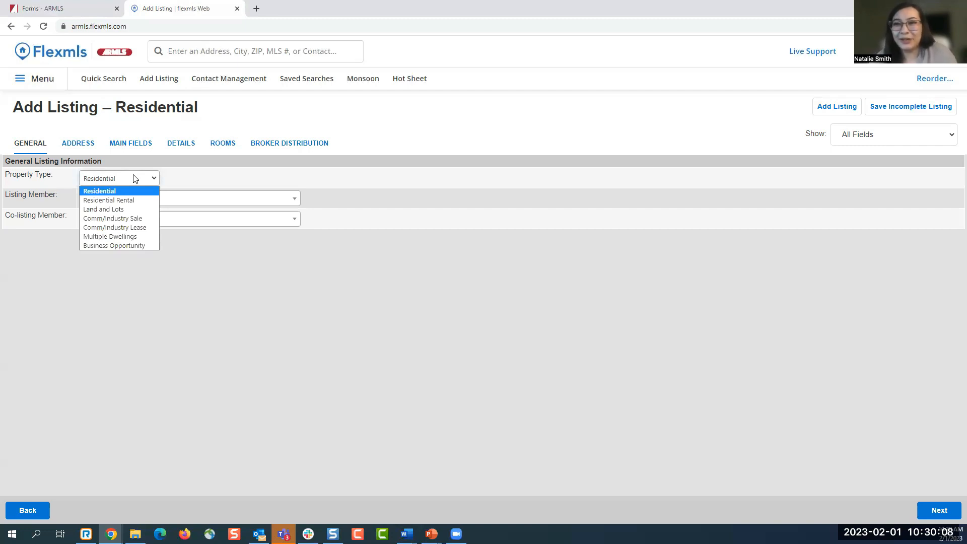
{"action": "left_click", "coordinate": [125, 200]}
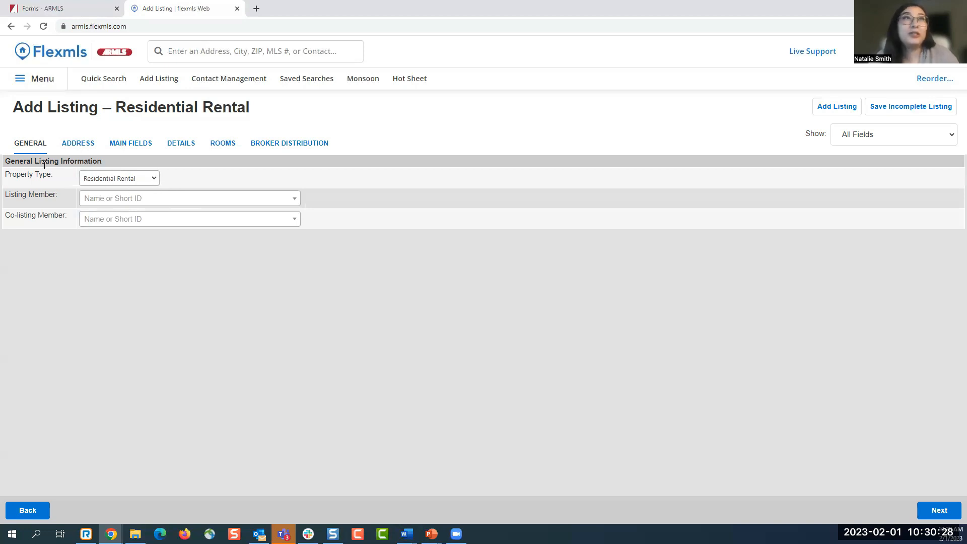
{"action": "left_click", "coordinate": [137, 179]}
{"action": "left_click", "coordinate": [128, 191]}
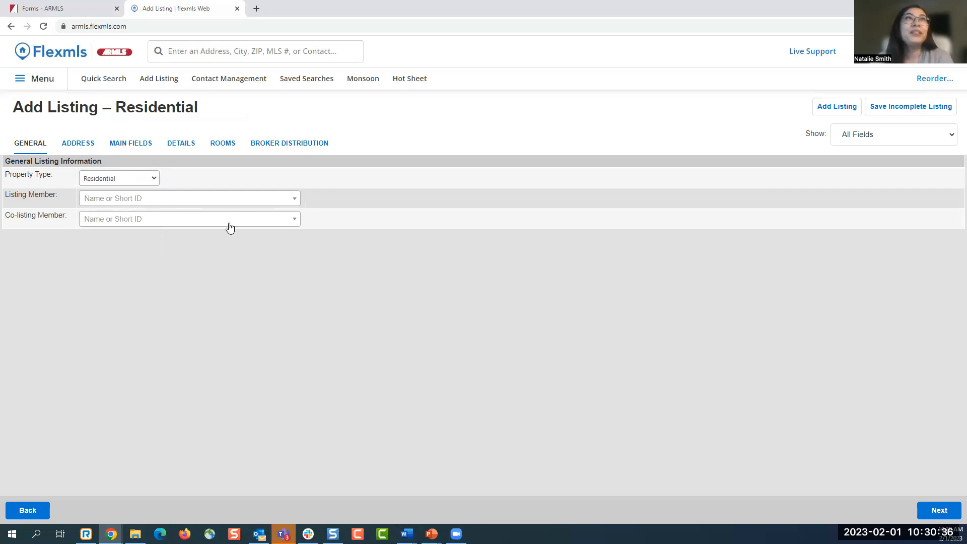
{"action": "left_click", "coordinate": [79, 150]}
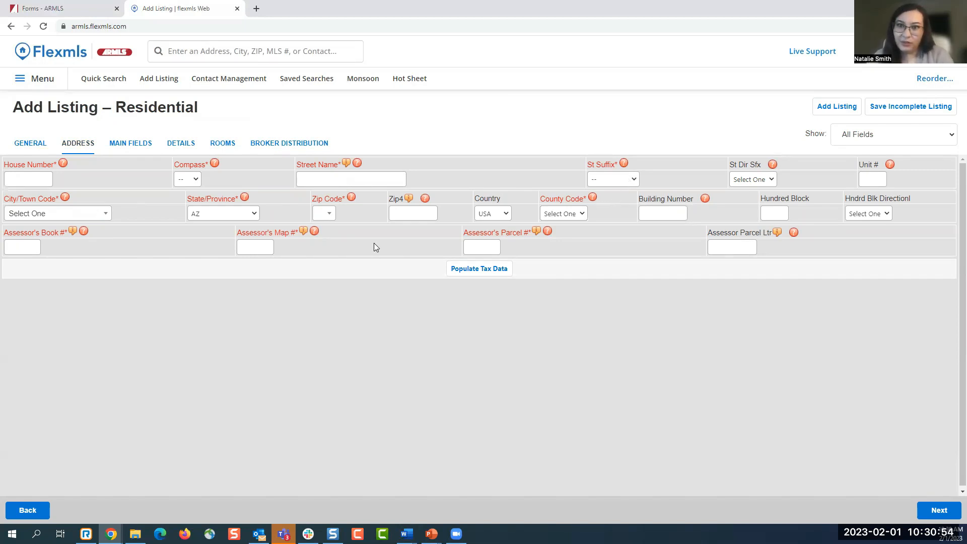
{"action": "left_click", "coordinate": [32, 181]}
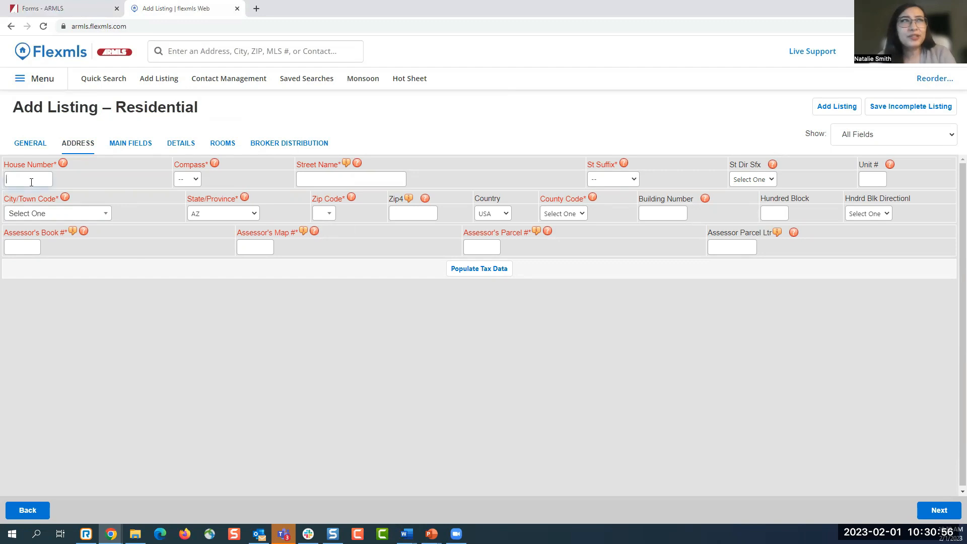
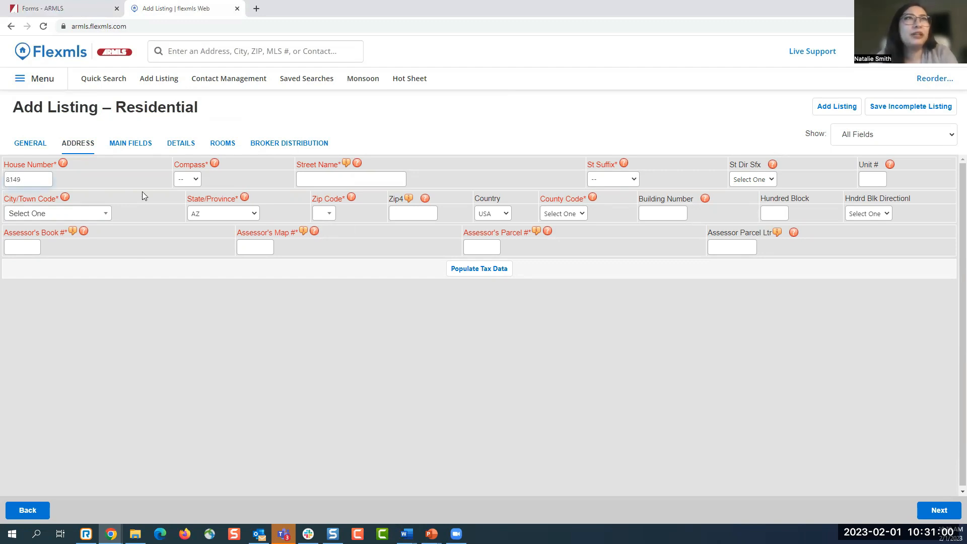
{"action": "left_click", "coordinate": [195, 183]}
{"action": "left_click", "coordinate": [193, 202]}
{"action": "left_click", "coordinate": [324, 178]}
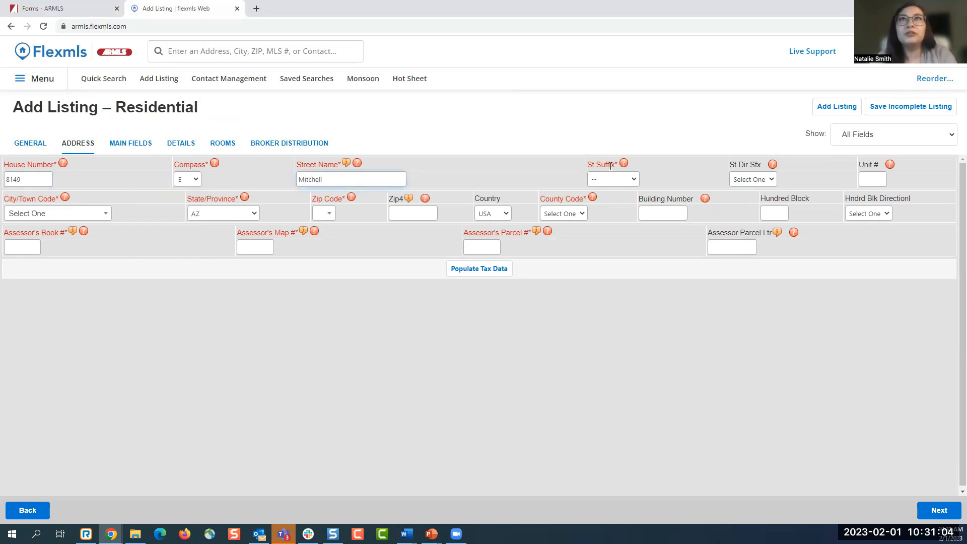
{"action": "left_click", "coordinate": [612, 180]}
{"action": "scroll", "coordinate": [630, 297], "scroll_direction": "down", "scroll_amount": 4}
{"action": "scroll", "coordinate": [624, 300], "scroll_direction": "down", "scroll_amount": 2}
{"action": "left_click", "coordinate": [629, 302]}
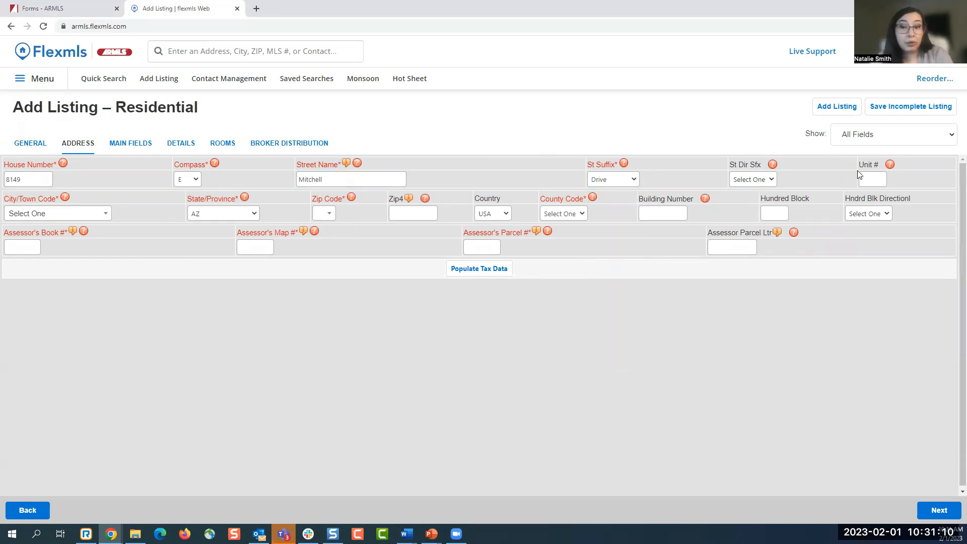
- Set city Scottsdale, zip 85251 and county Maricopa, then populate the tax data
{"action": "left_click", "coordinate": [53, 217]}
{"action": "type", "text": "scottsdale"}
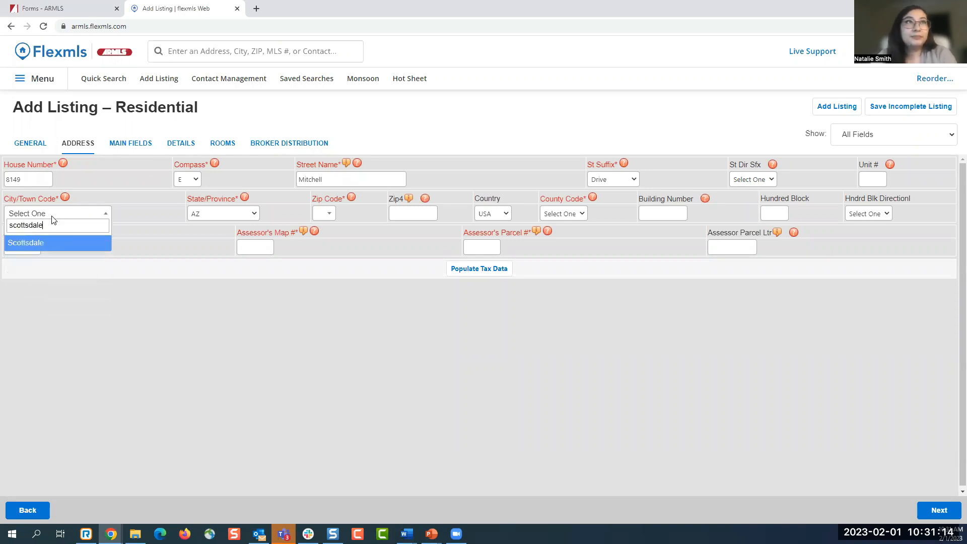
{"action": "left_click", "coordinate": [53, 246]}
{"action": "left_click", "coordinate": [339, 216]}
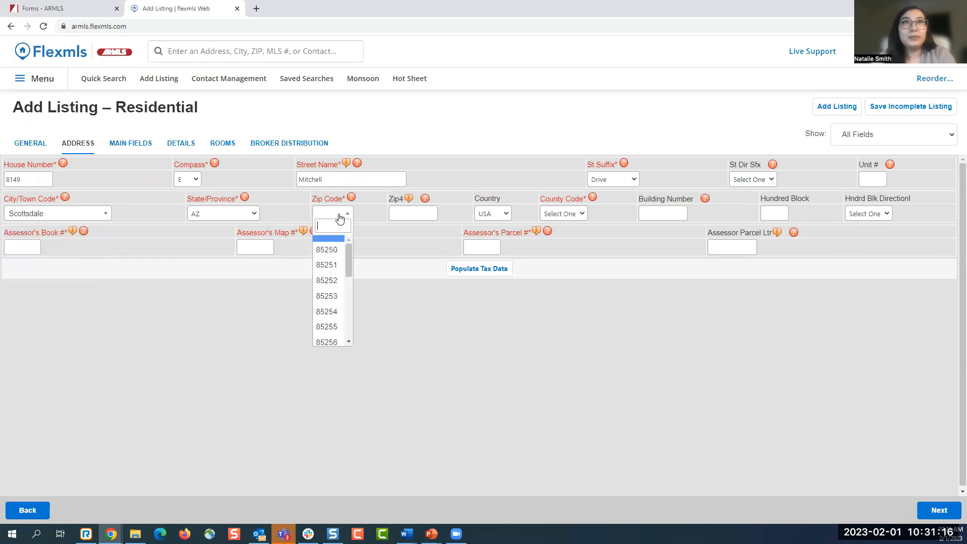
{"action": "left_click", "coordinate": [332, 265]}
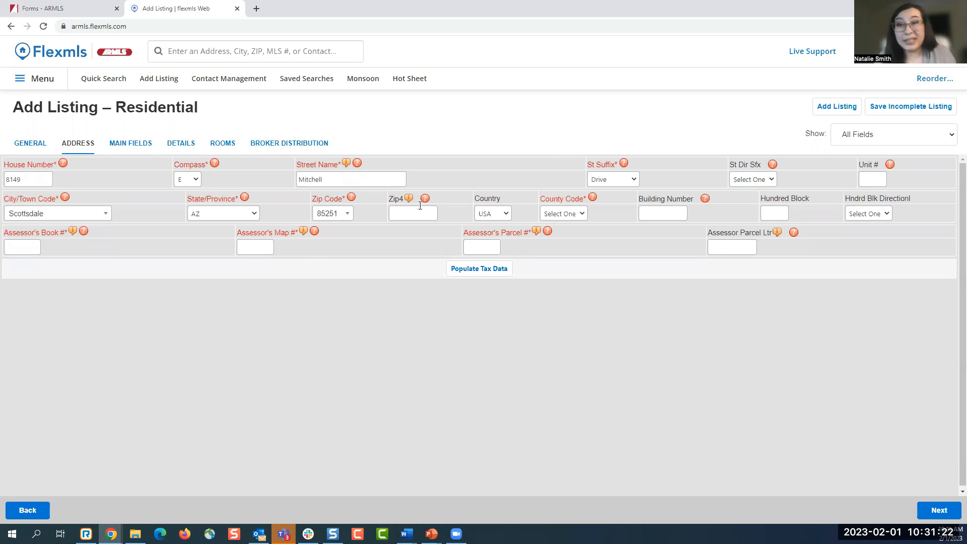
{"action": "left_click", "coordinate": [578, 213]}
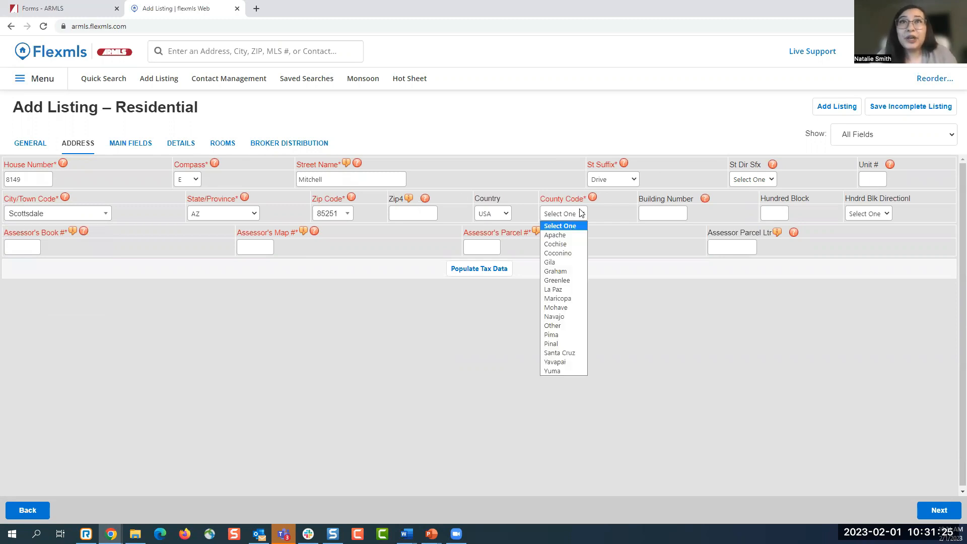
{"action": "left_click", "coordinate": [569, 298]}
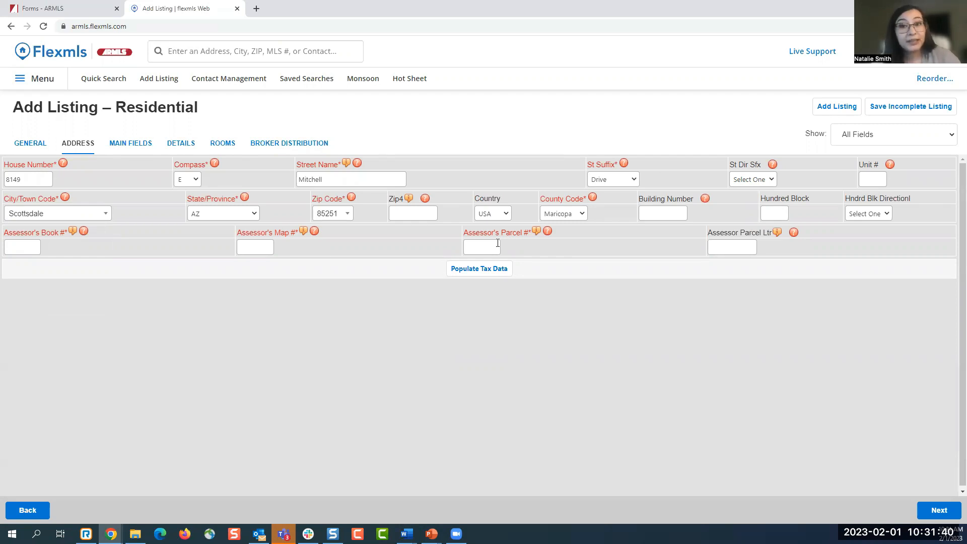
{"action": "left_click", "coordinate": [478, 272]}
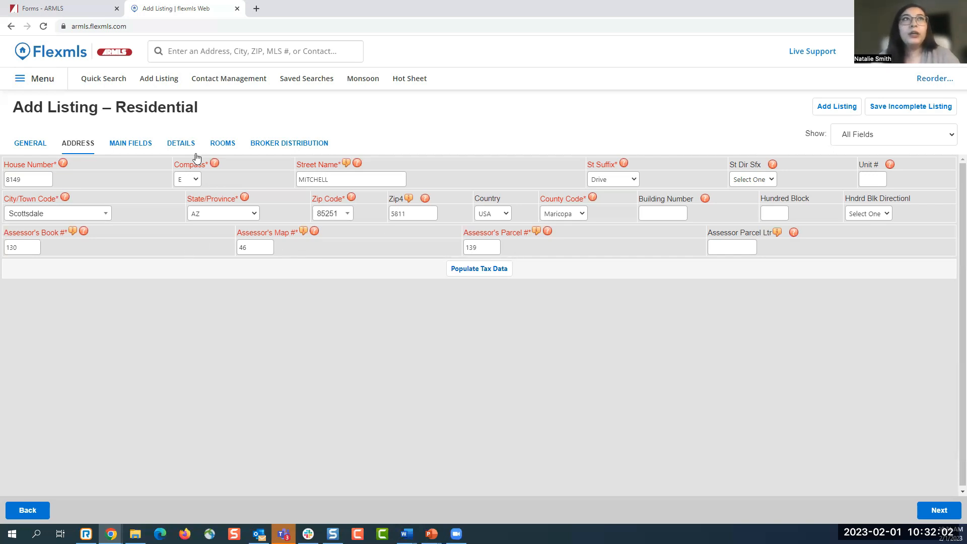
- Review Main Fields (Map Code P37, Scottsdale Estates), then leave, triggering the leave-site warning
{"action": "left_click", "coordinate": [133, 148]}
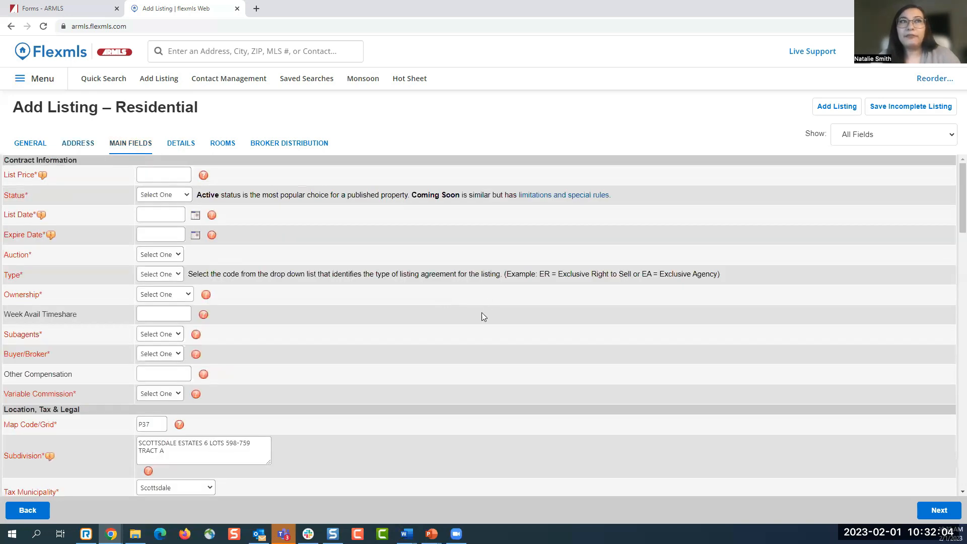
{"action": "scroll", "coordinate": [481, 315], "scroll_direction": "down", "scroll_amount": 3}
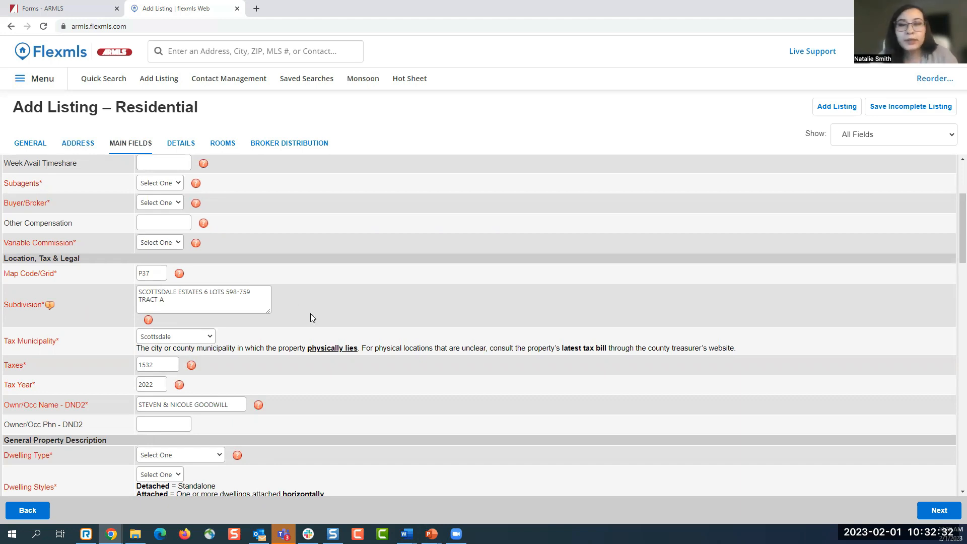
{"action": "scroll", "coordinate": [310, 318], "scroll_direction": "up", "scroll_amount": 3}
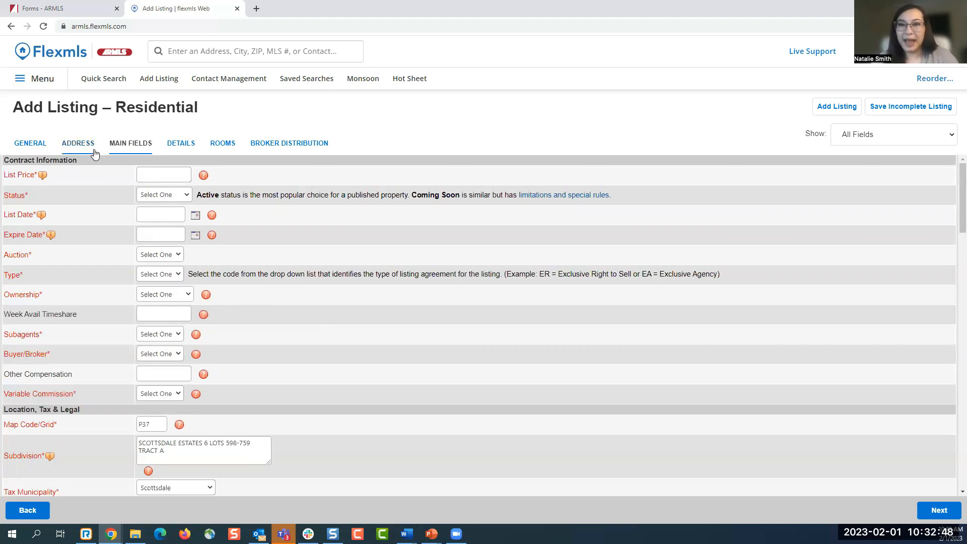
{"action": "left_click", "coordinate": [45, 51]}
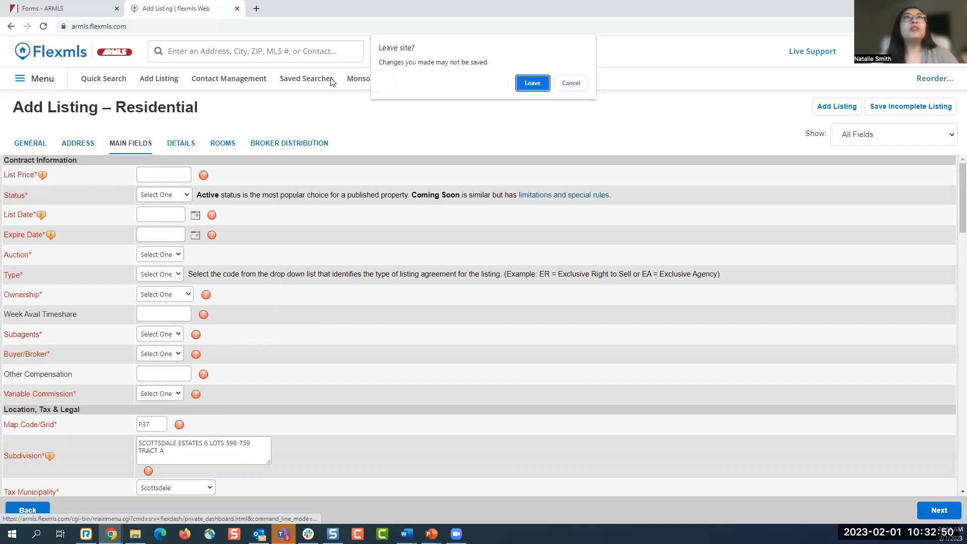
{"action": "left_click", "coordinate": [528, 83]}
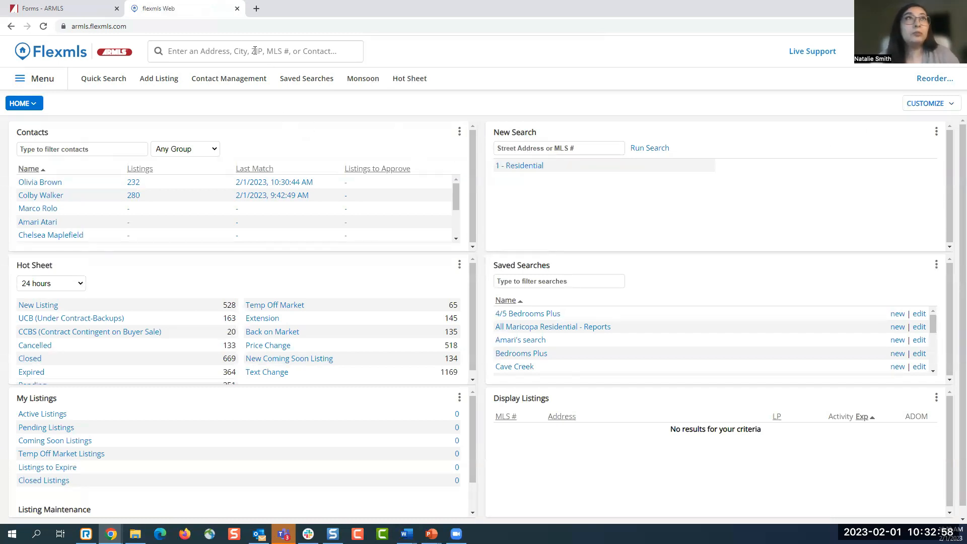
{"action": "left_click", "coordinate": [349, 55]}
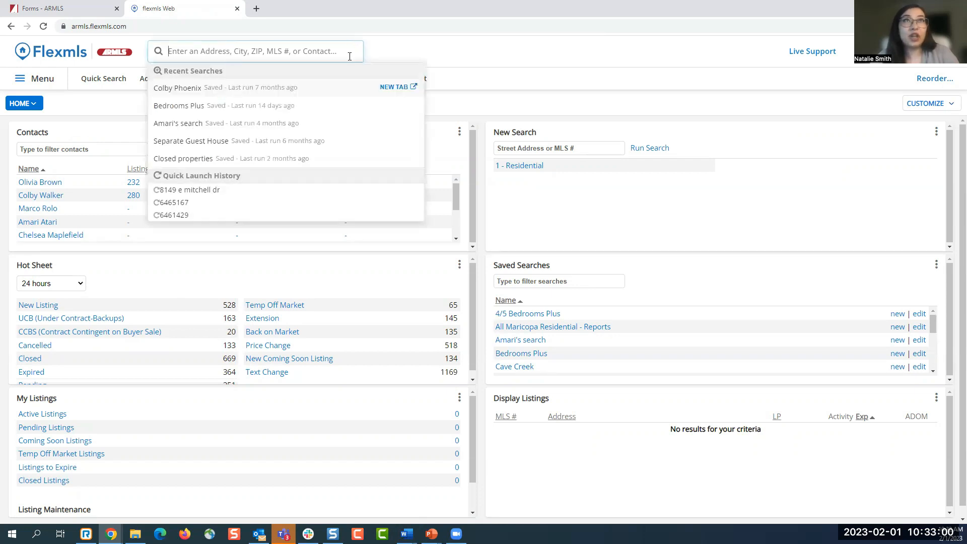
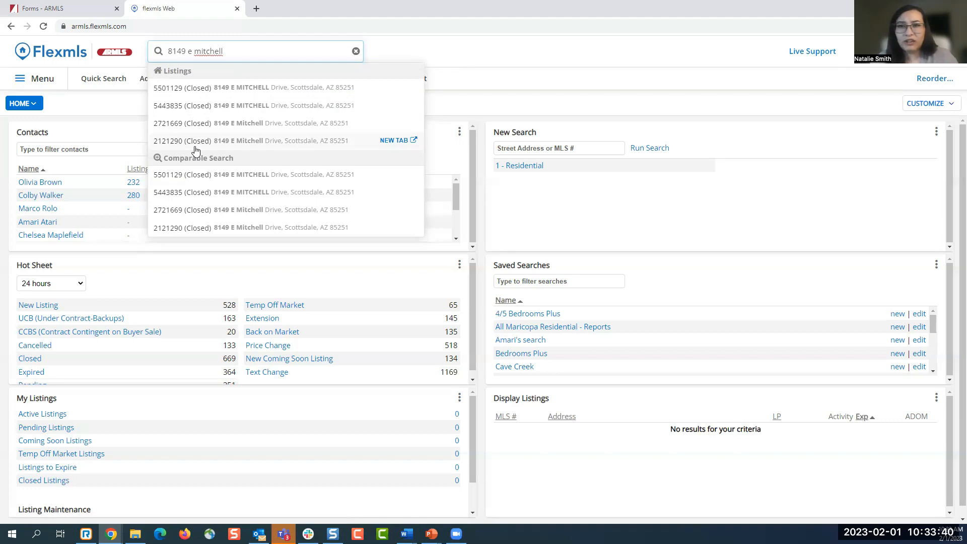
{"action": "left_click", "coordinate": [192, 94]}
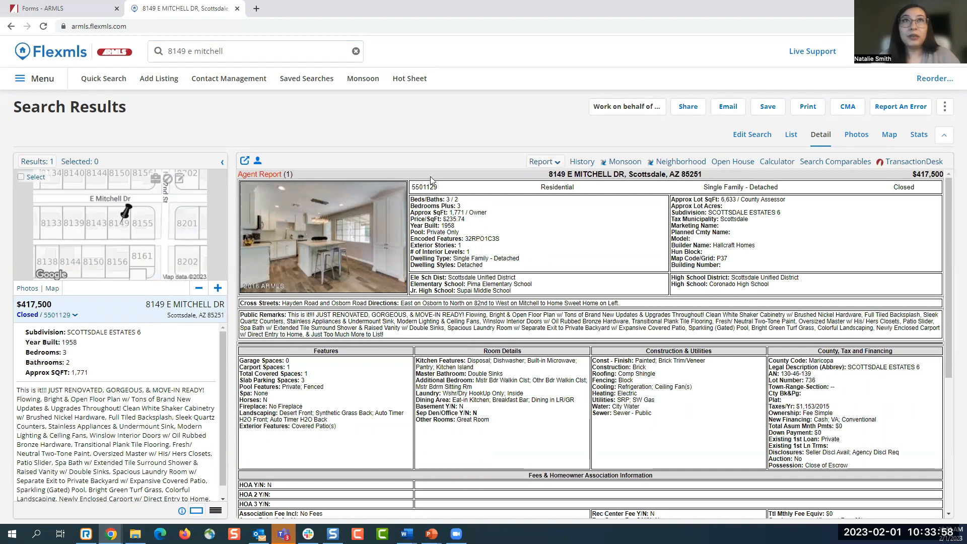
- Copy MLS number 5501129 from the listing header and show the full function menu
{"action": "left_click_drag", "start_coordinate": [439, 188], "coordinate": [411, 189]}
{"action": "right_click", "coordinate": [413, 188]}
{"action": "left_click", "coordinate": [429, 197]}
{"action": "left_click", "coordinate": [444, 217]}
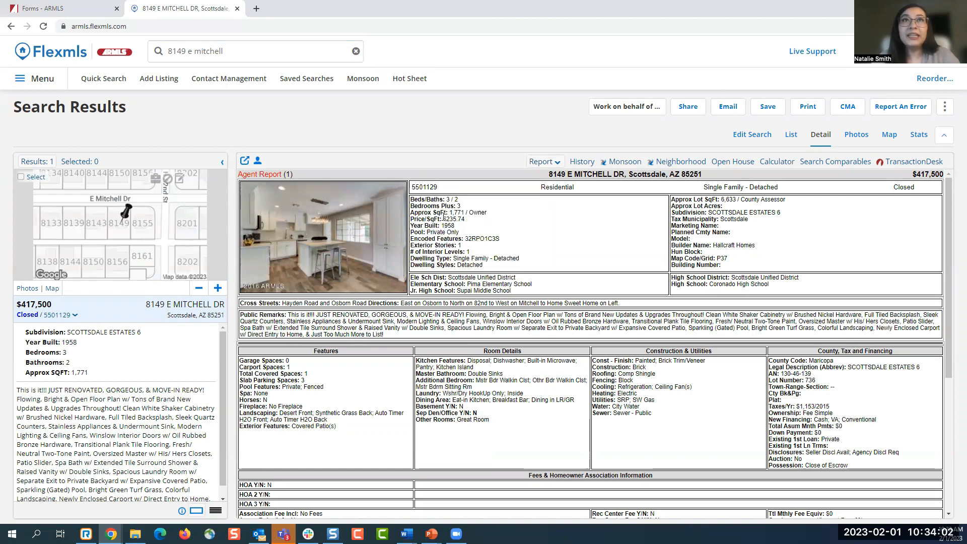
{"action": "left_click", "coordinate": [49, 89]}
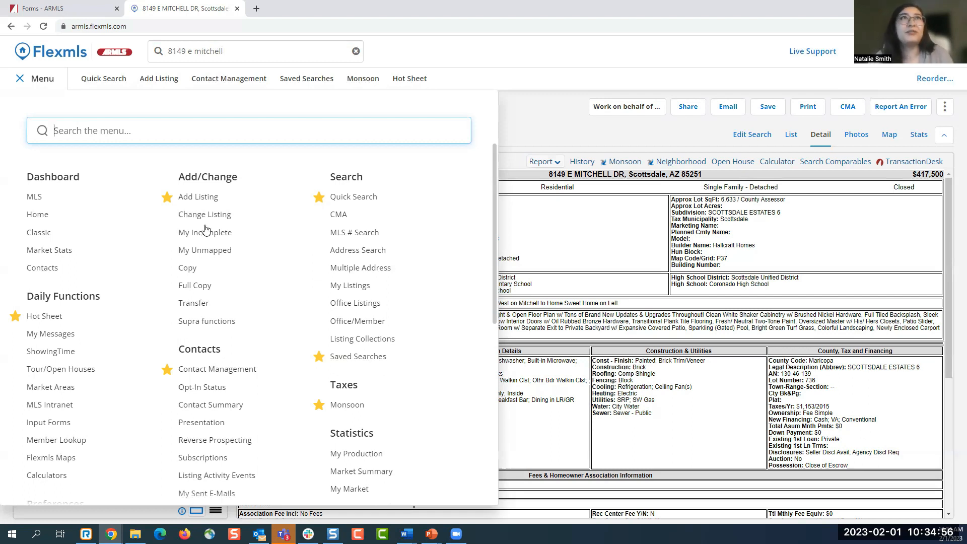
- Start Copy Listing with MLS 5501129 pasted in and Copy photos unchecked
{"action": "left_click", "coordinate": [195, 272]}
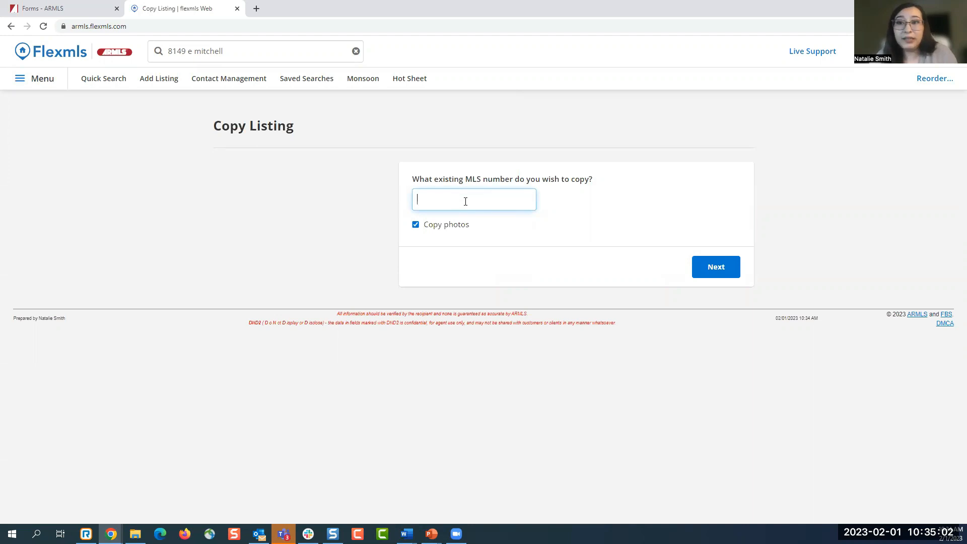
{"action": "right_click", "coordinate": [466, 203]}
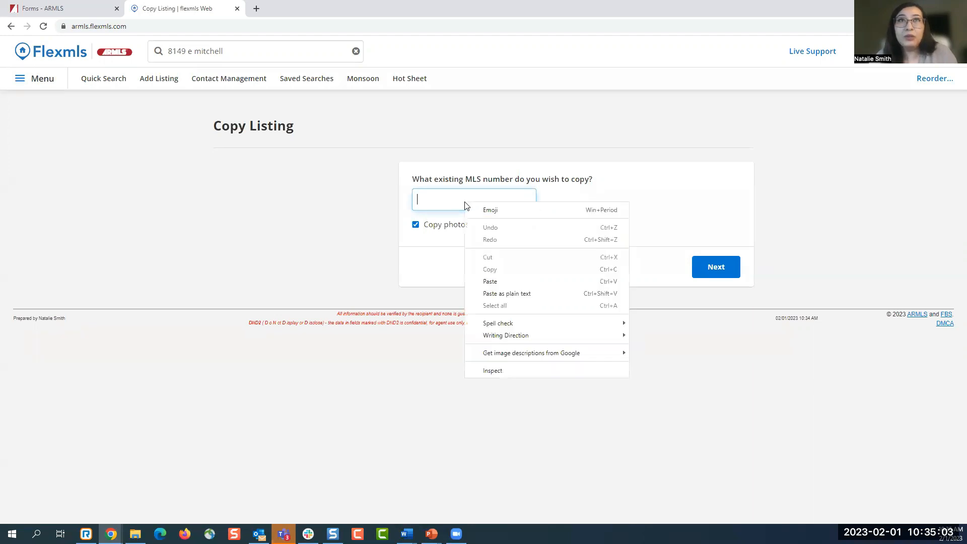
{"action": "left_click", "coordinate": [503, 281]}
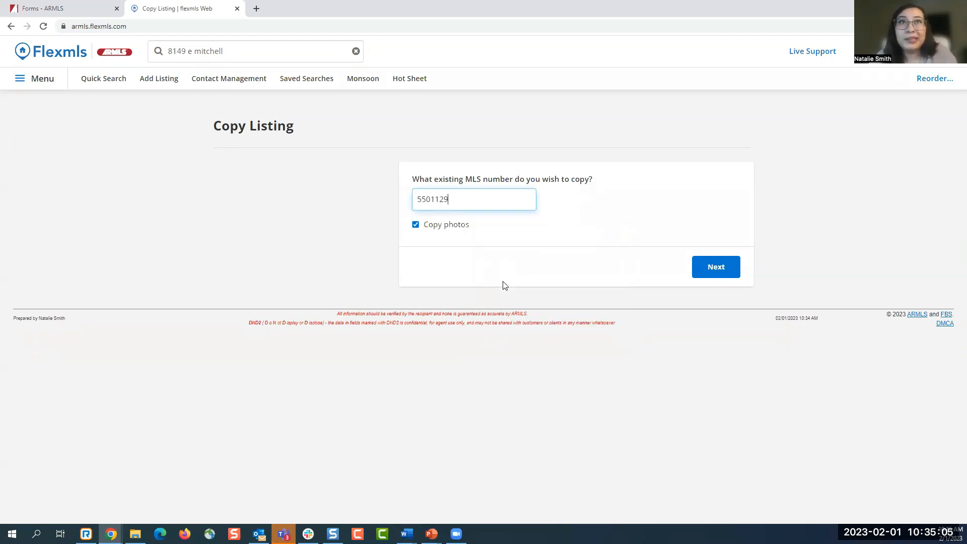
{"action": "left_click", "coordinate": [436, 227]}
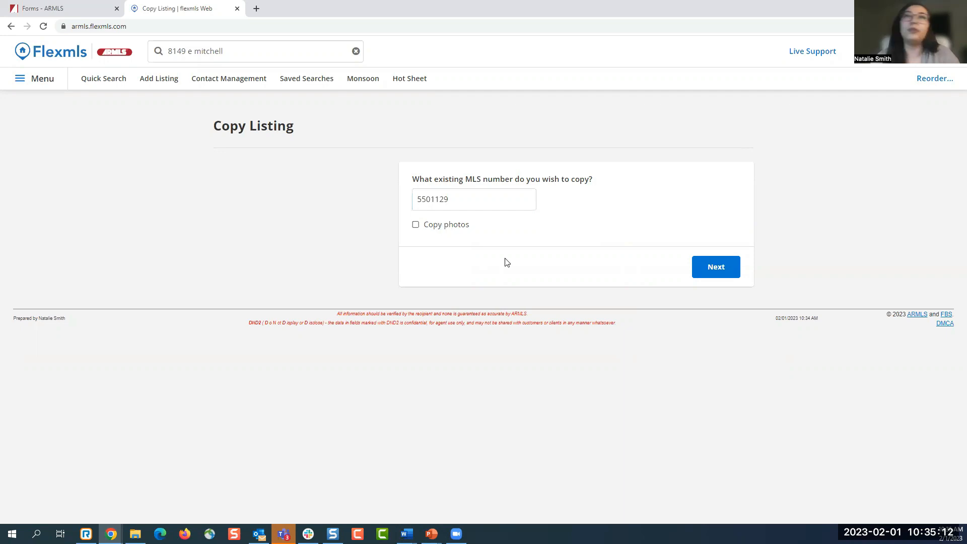
- Keep Residential as the property type and proceed to the Copy Listing Residential form
{"action": "left_click", "coordinate": [696, 275]}
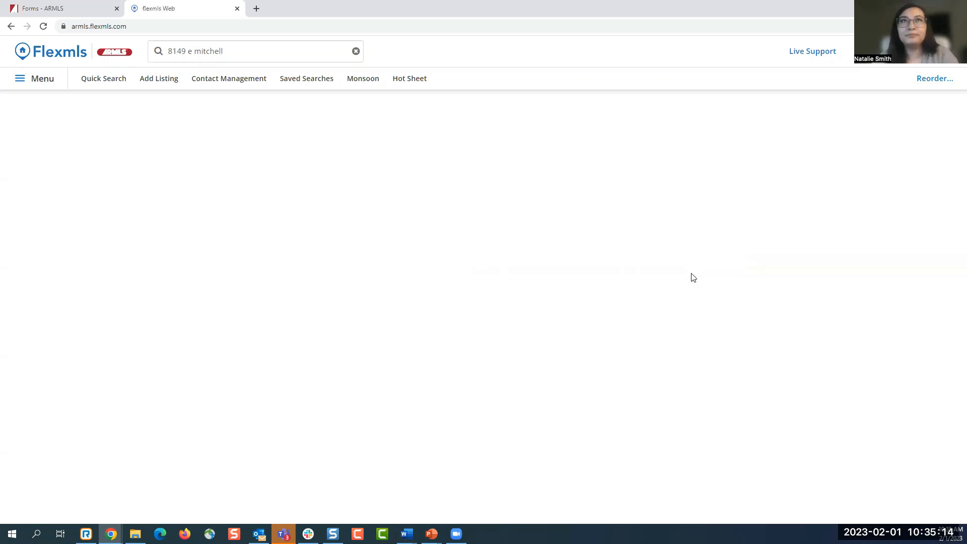
{"action": "left_click", "coordinate": [696, 207]}
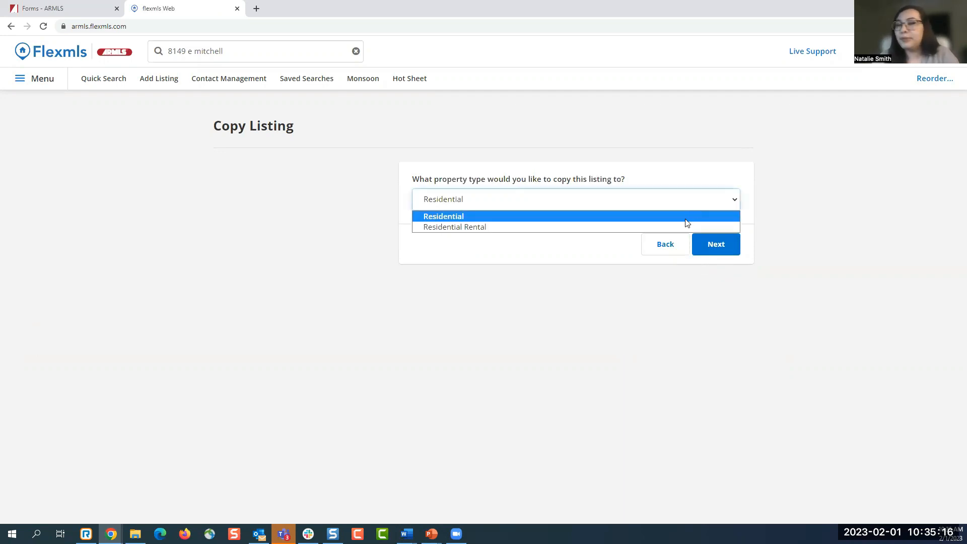
{"action": "left_click", "coordinate": [687, 223]}
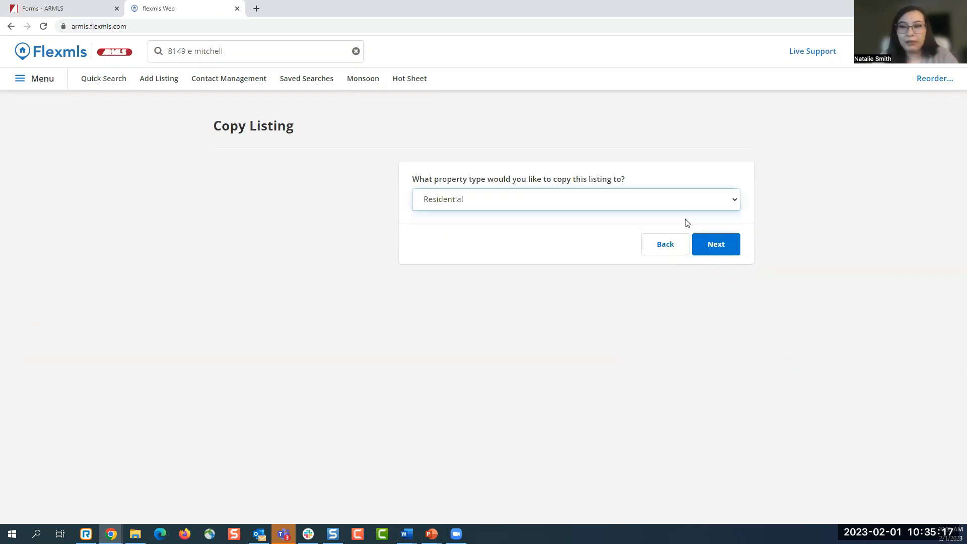
{"action": "left_click", "coordinate": [722, 252]}
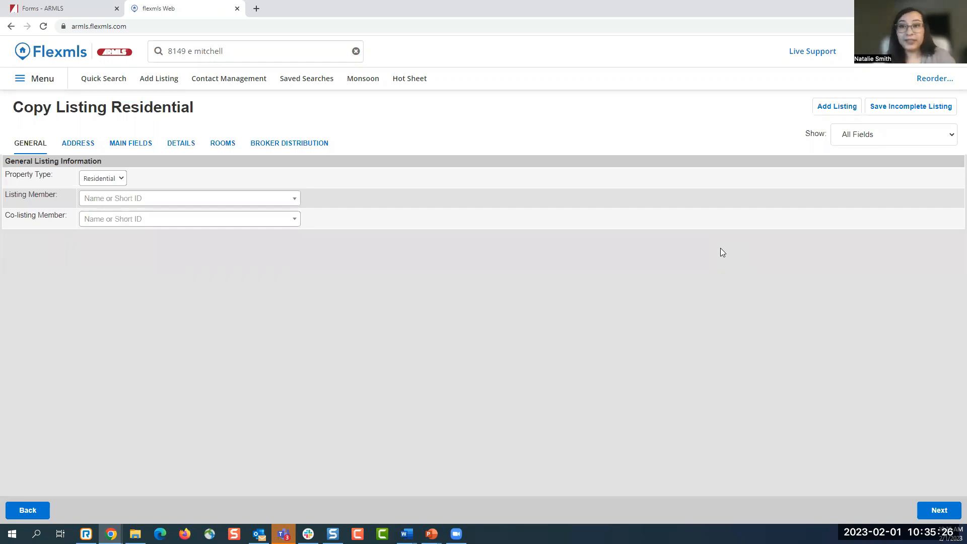
- Accept the mapped property location and continue past the duplicate address warning to Main Fields
{"action": "left_click", "coordinate": [80, 146]}
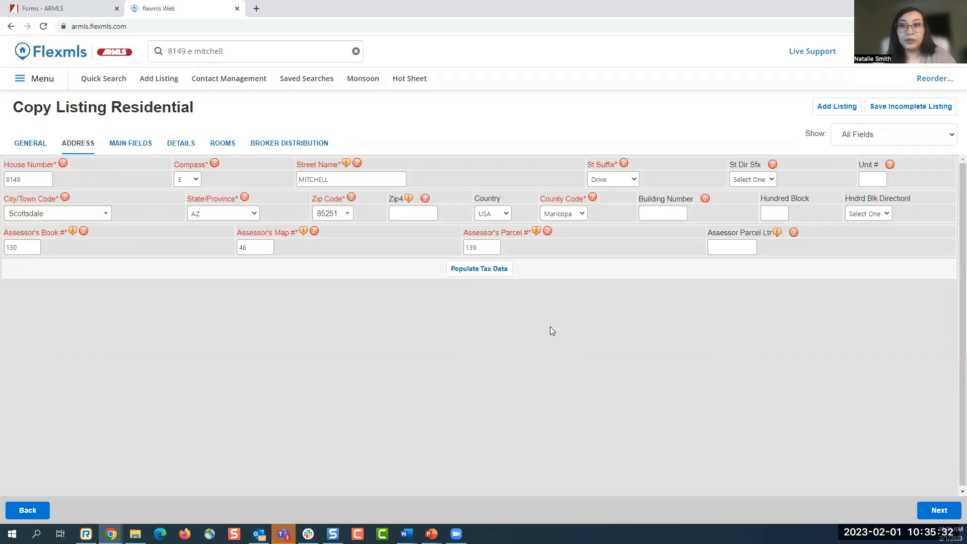
{"action": "left_click", "coordinate": [139, 144]}
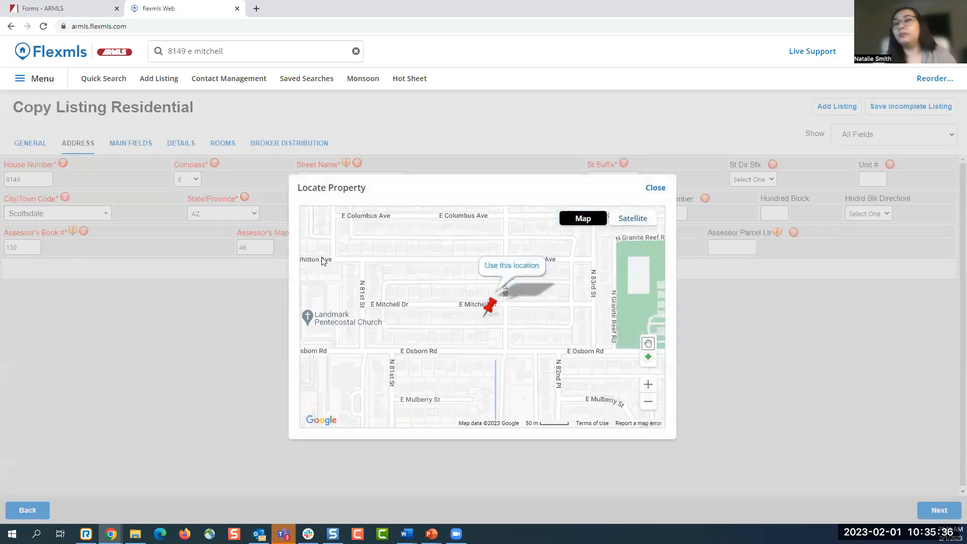
{"action": "left_click", "coordinate": [501, 268]}
{"action": "left_click", "coordinate": [501, 255]}
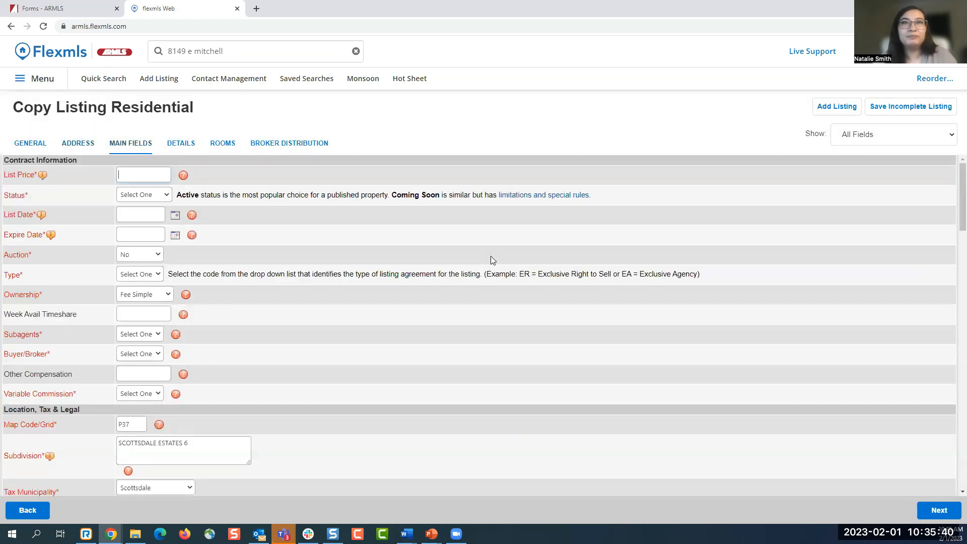
- Scroll through the copied Main Fields and then the Details fields
{"action": "scroll", "coordinate": [502, 306], "scroll_direction": "down", "scroll_amount": 3}
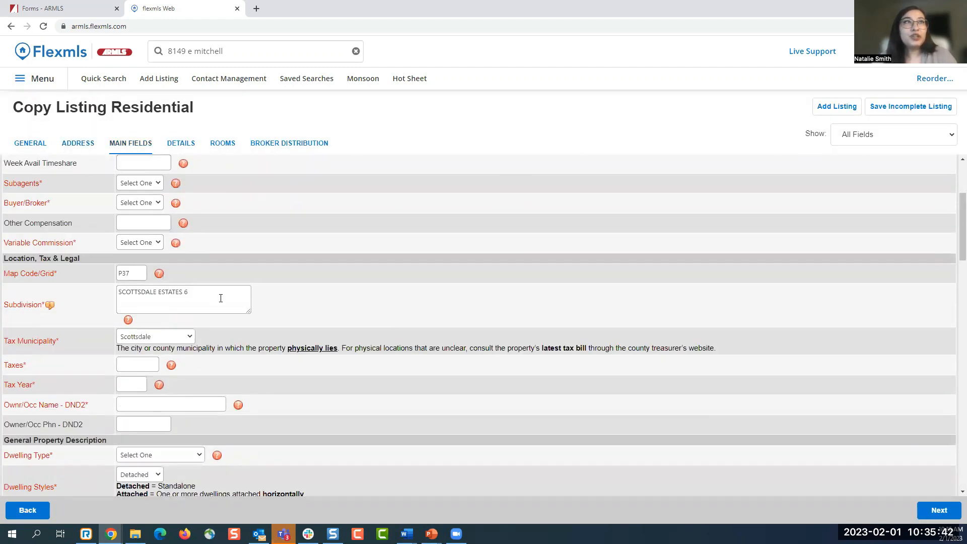
{"action": "scroll", "coordinate": [361, 329], "scroll_direction": "down", "scroll_amount": 5}
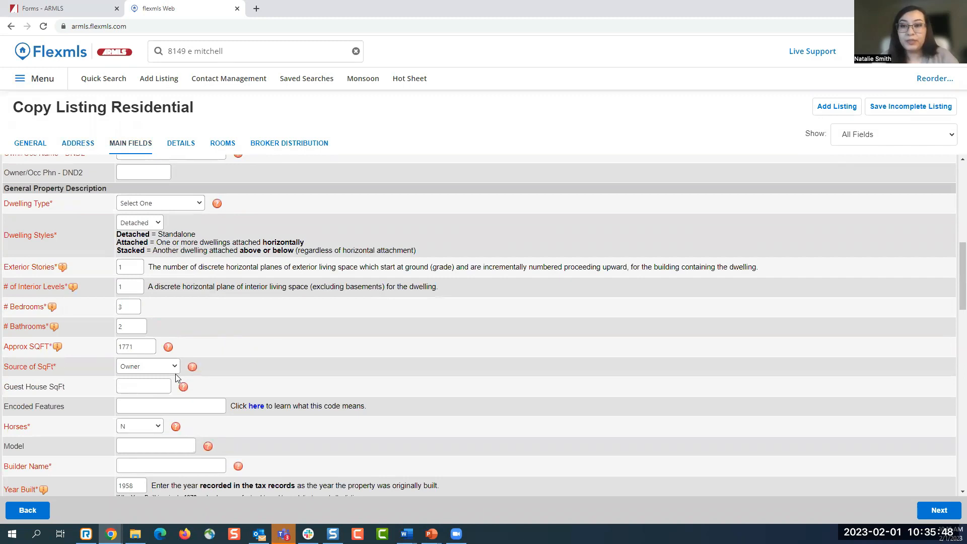
{"action": "left_click", "coordinate": [180, 143]}
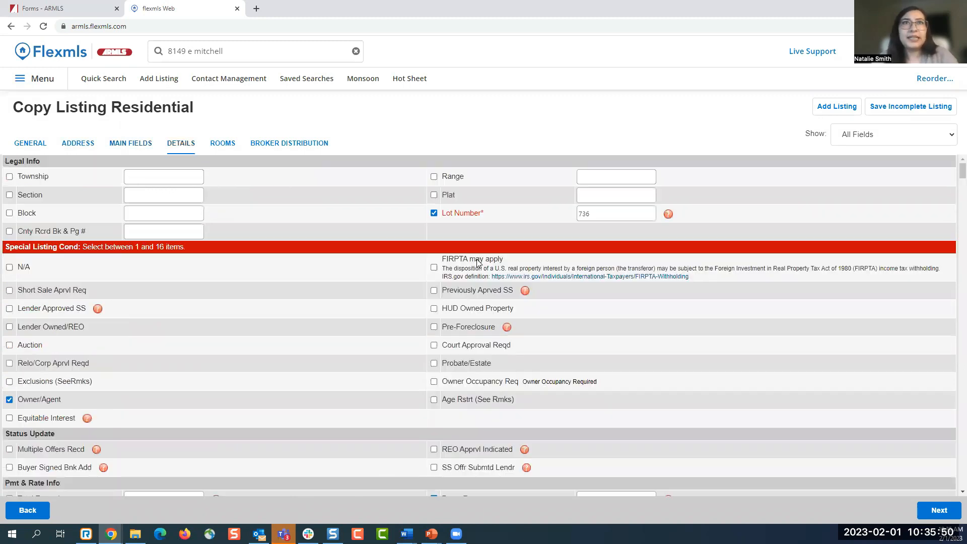
{"action": "scroll", "coordinate": [443, 379], "scroll_direction": "down", "scroll_amount": 3}
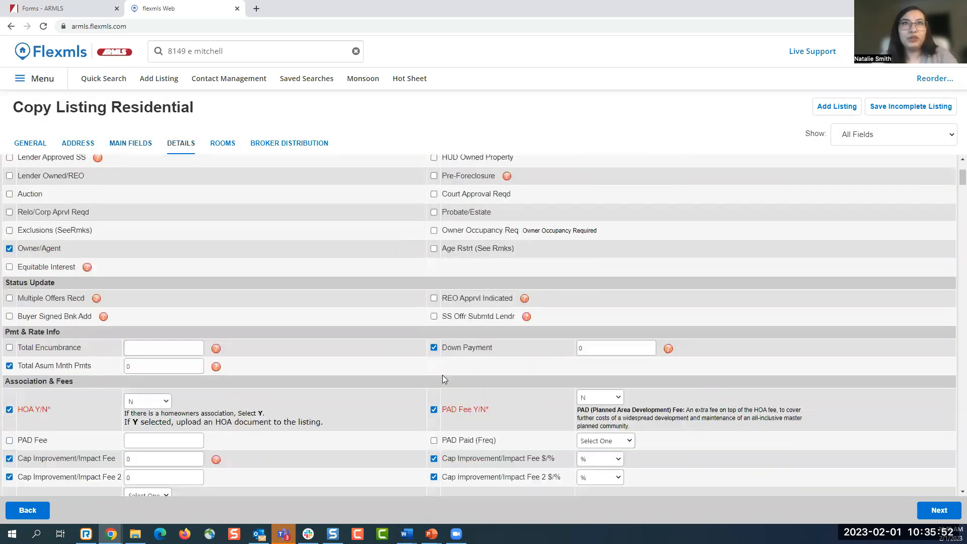
{"action": "scroll", "coordinate": [442, 379], "scroll_direction": "down", "scroll_amount": 15}
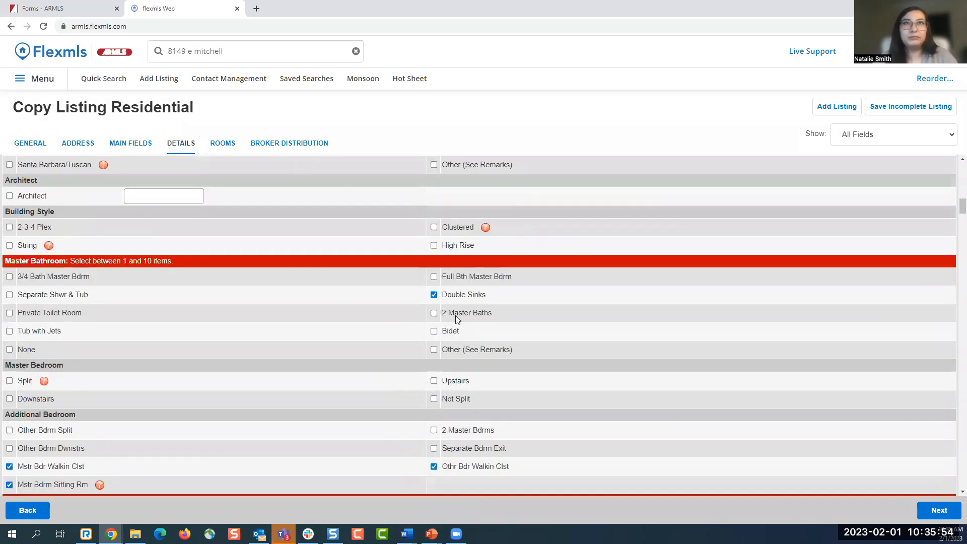
{"action": "scroll", "coordinate": [457, 319], "scroll_direction": "down", "scroll_amount": 1}
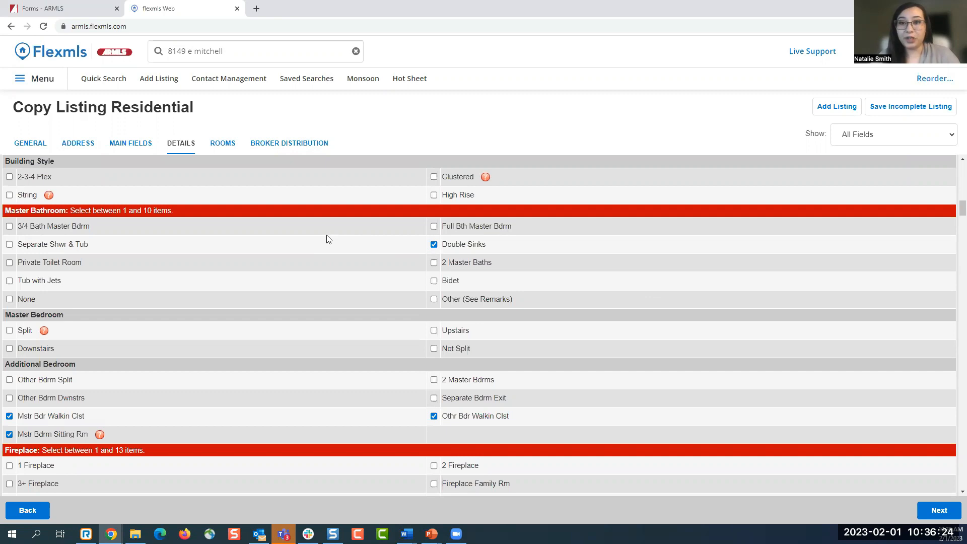
{"action": "left_click", "coordinate": [144, 146]}
{"action": "scroll", "coordinate": [437, 308], "scroll_direction": "up", "scroll_amount": 5}
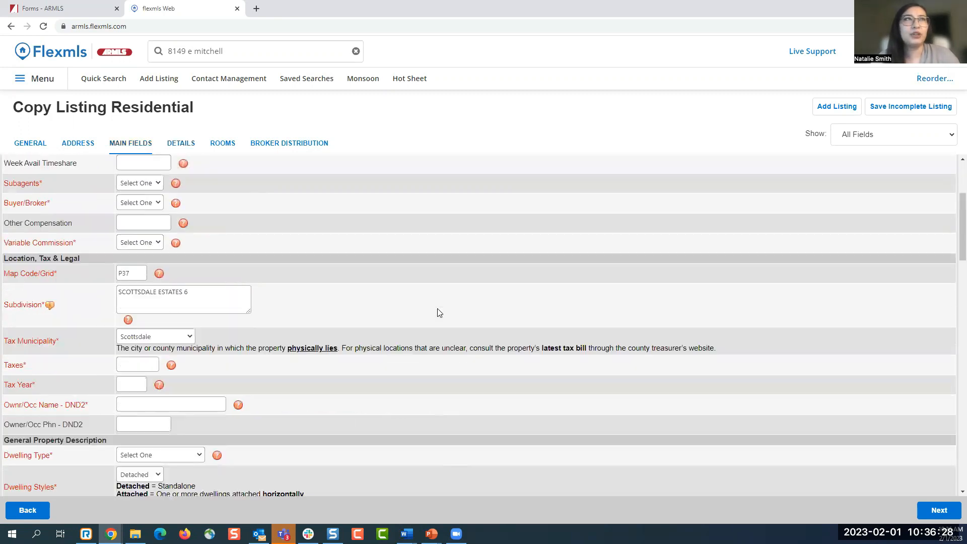
{"action": "scroll", "coordinate": [437, 309], "scroll_direction": "down", "scroll_amount": 1}
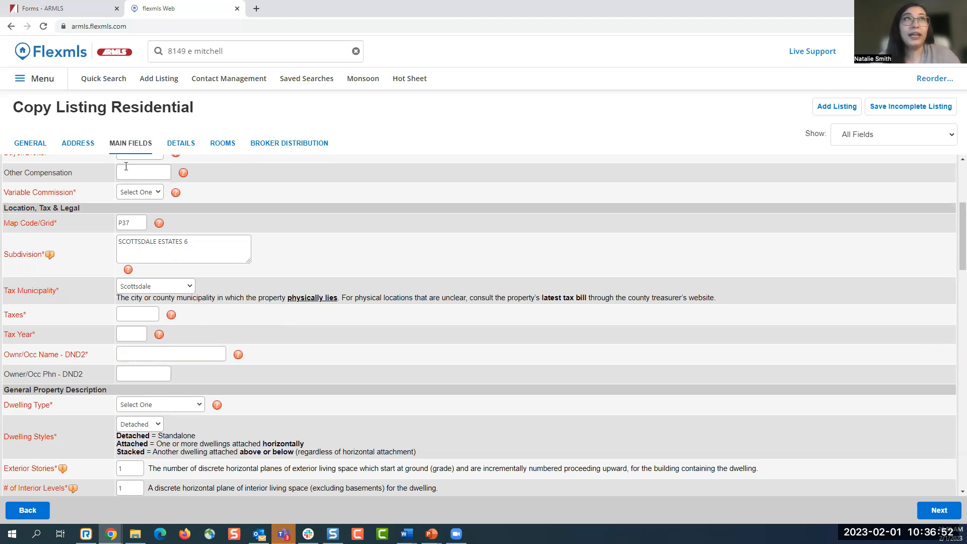
{"action": "left_click", "coordinate": [87, 145]}
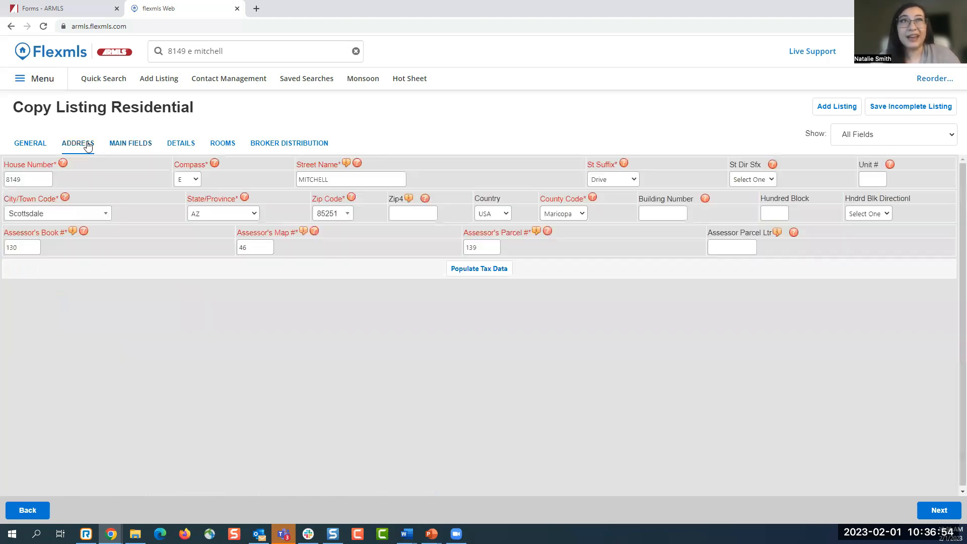
- Populate the county tax data (Zip4 5811, Taxes 1532, Tax Year 2022) and confirm it on Main Fields
{"action": "left_click", "coordinate": [464, 276]}
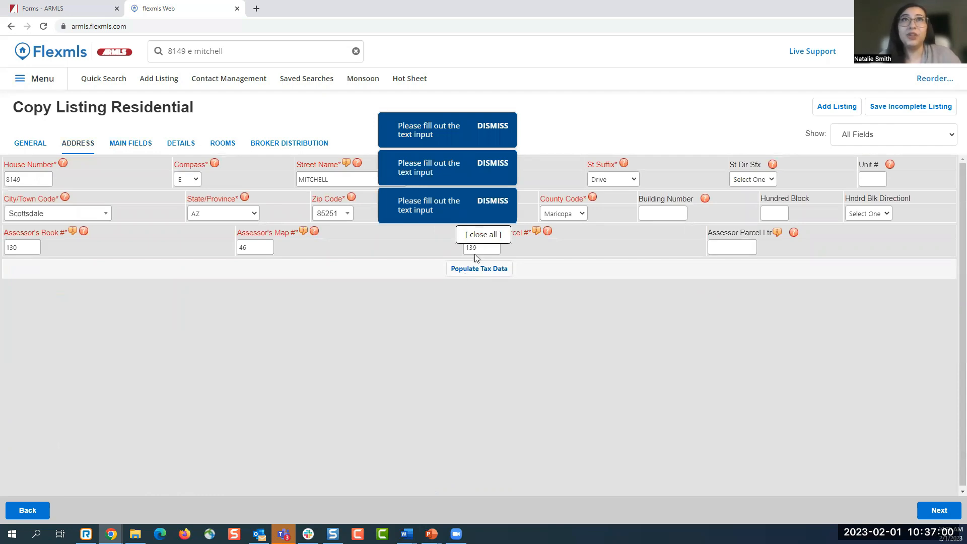
{"action": "left_click", "coordinate": [483, 236]}
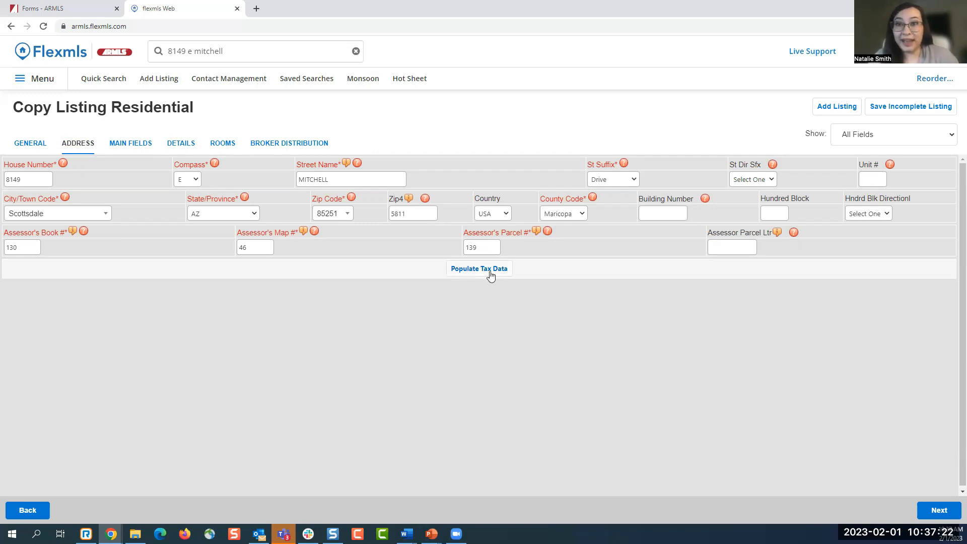
{"action": "left_click", "coordinate": [132, 147]}
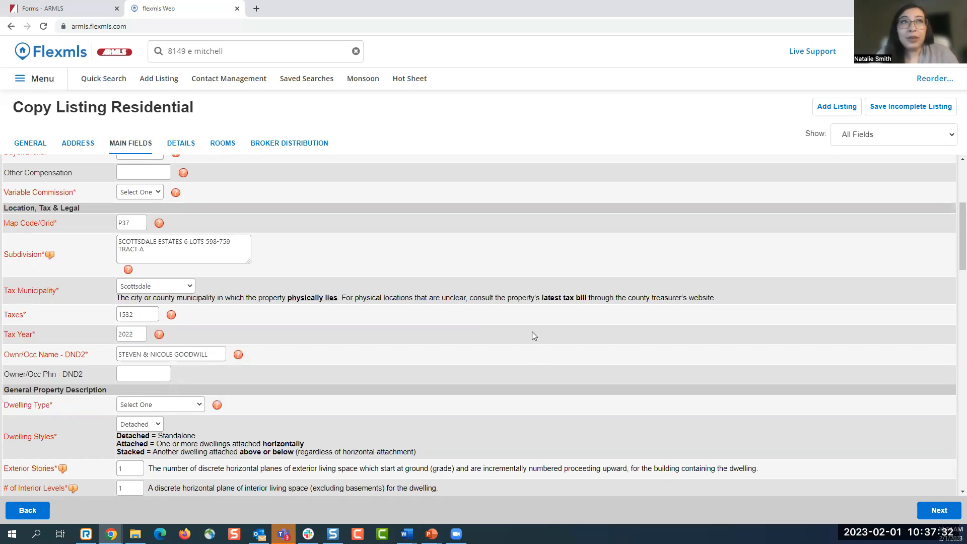
- Try Coming Soon as the listing Status to reveal On Market Date, then set Status back to Active
{"action": "scroll", "coordinate": [534, 335], "scroll_direction": "up", "scroll_amount": 4}
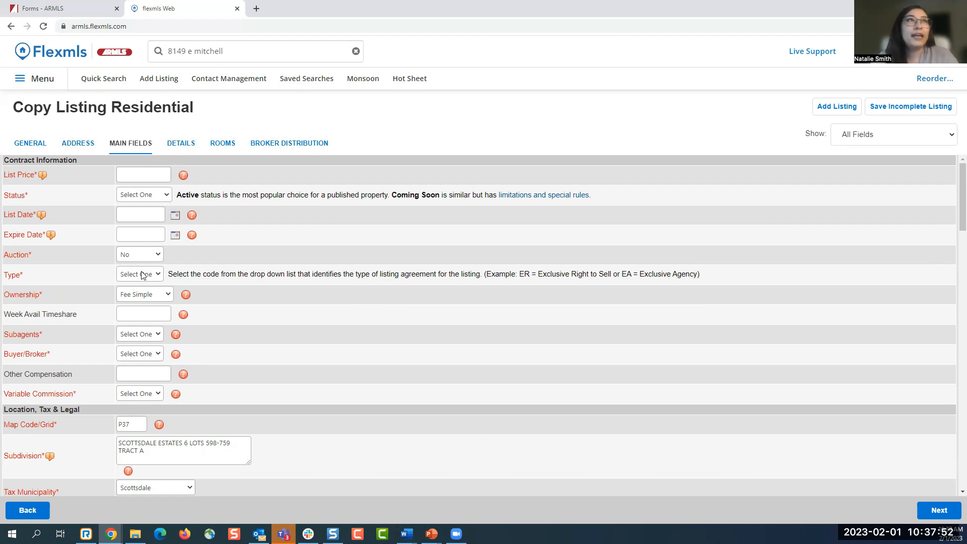
{"action": "left_click", "coordinate": [157, 197]}
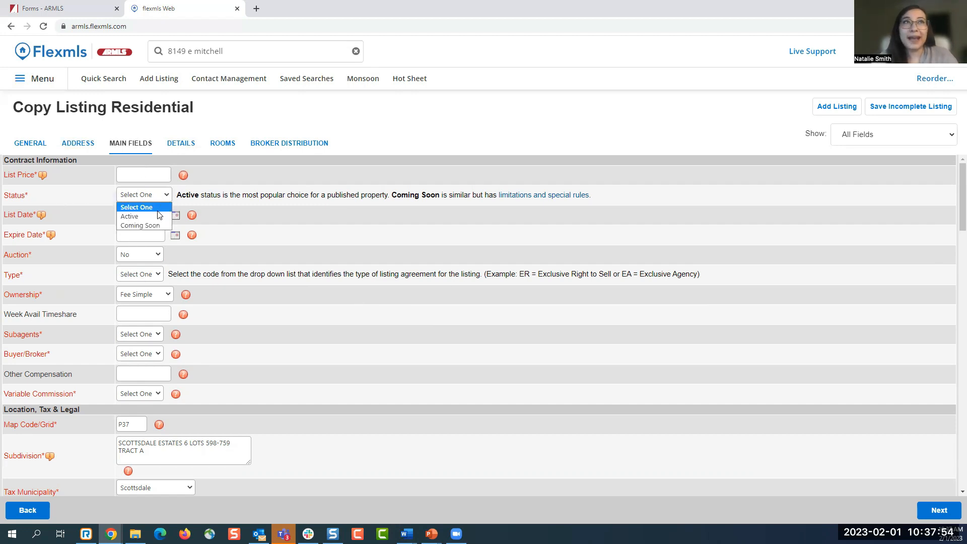
{"action": "left_click", "coordinate": [159, 216]}
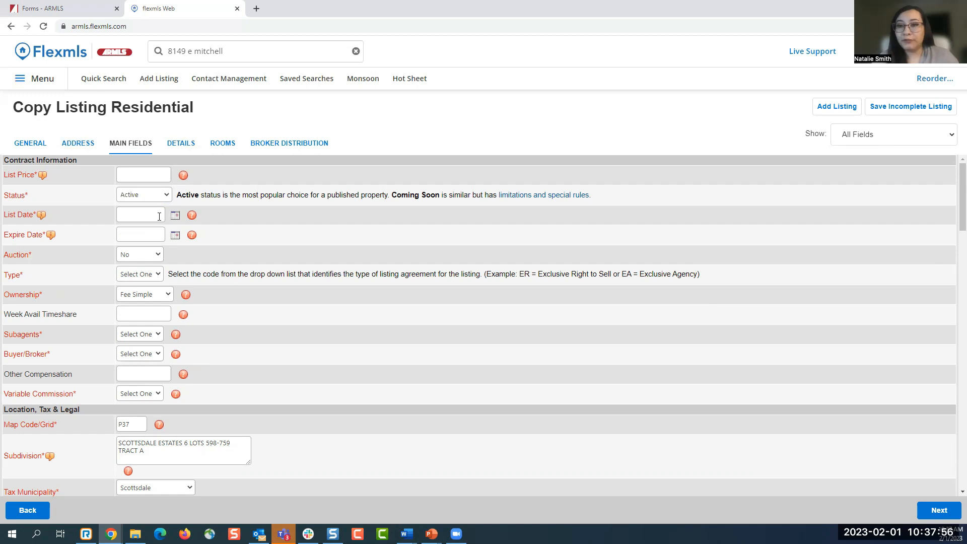
{"action": "left_click", "coordinate": [160, 198]}
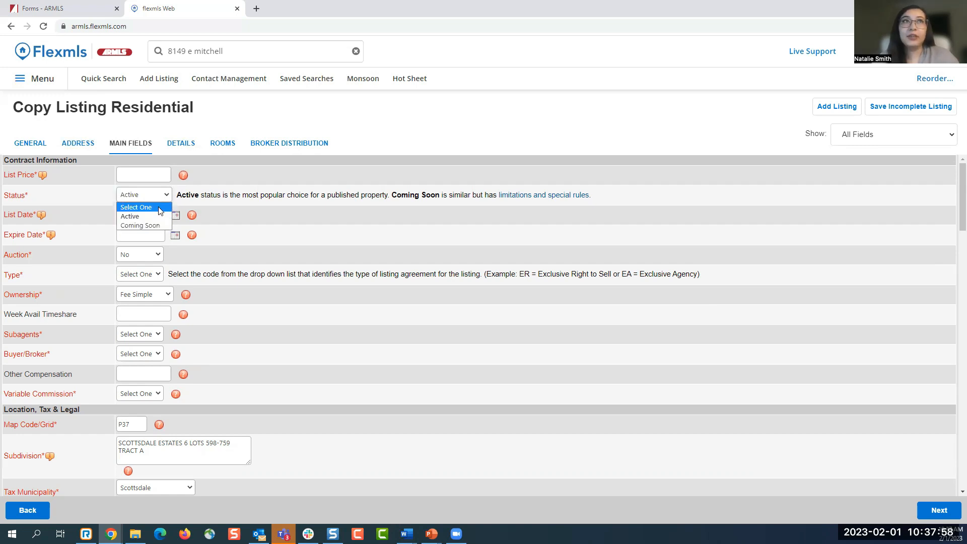
{"action": "left_click", "coordinate": [162, 224]}
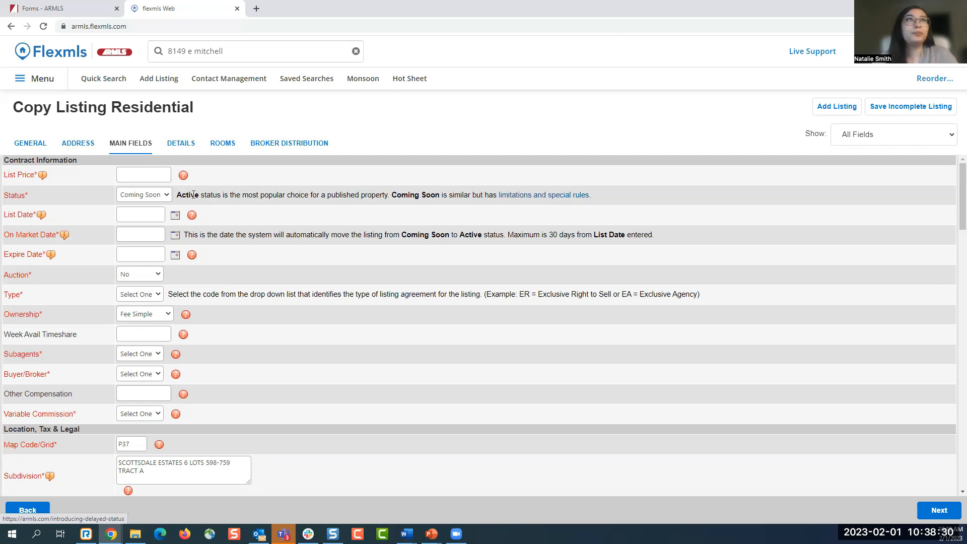
{"action": "left_click", "coordinate": [143, 195]}
{"action": "left_click", "coordinate": [143, 226]}
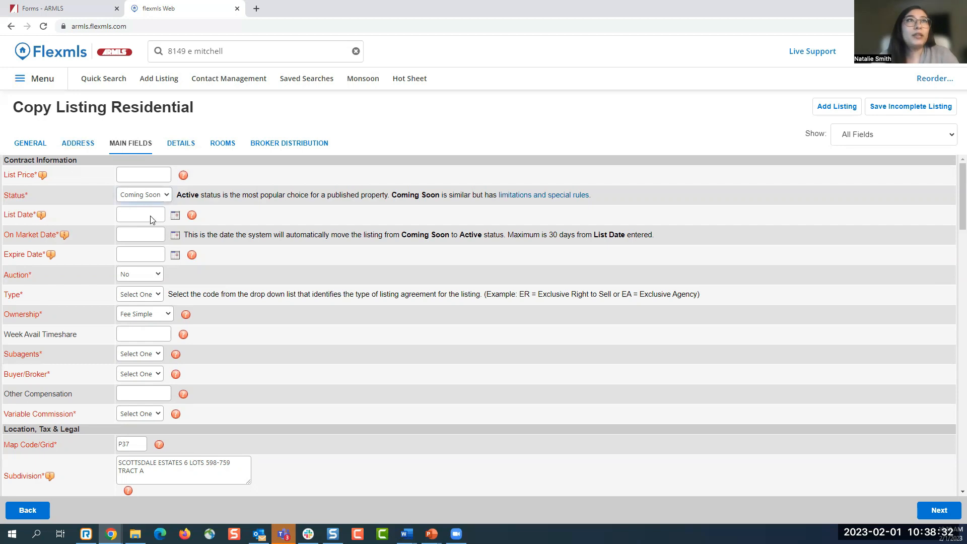
{"action": "scroll", "coordinate": [84, 275], "scroll_direction": "down", "scroll_amount": 1}
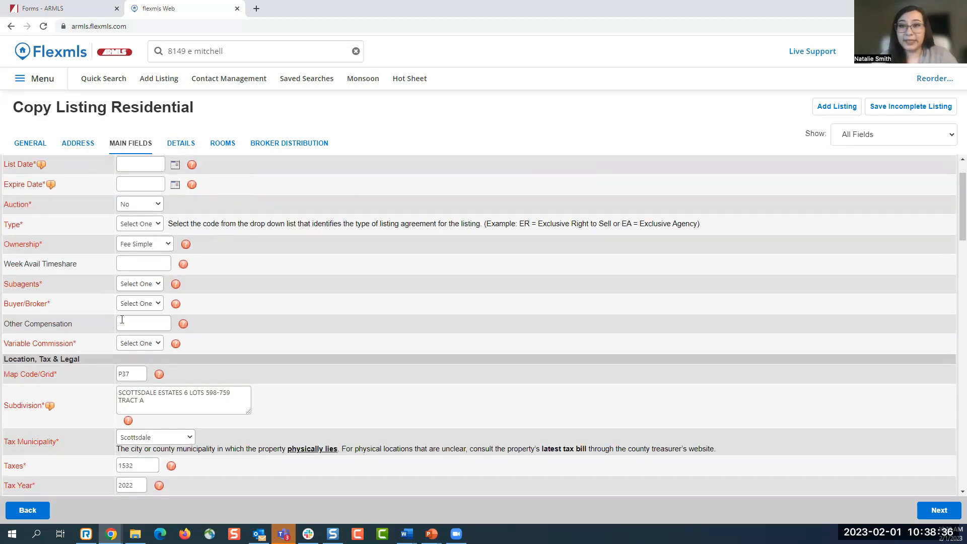
- Set Subagents to N and Buyer/Broker to Y
{"action": "left_click", "coordinate": [145, 285]}
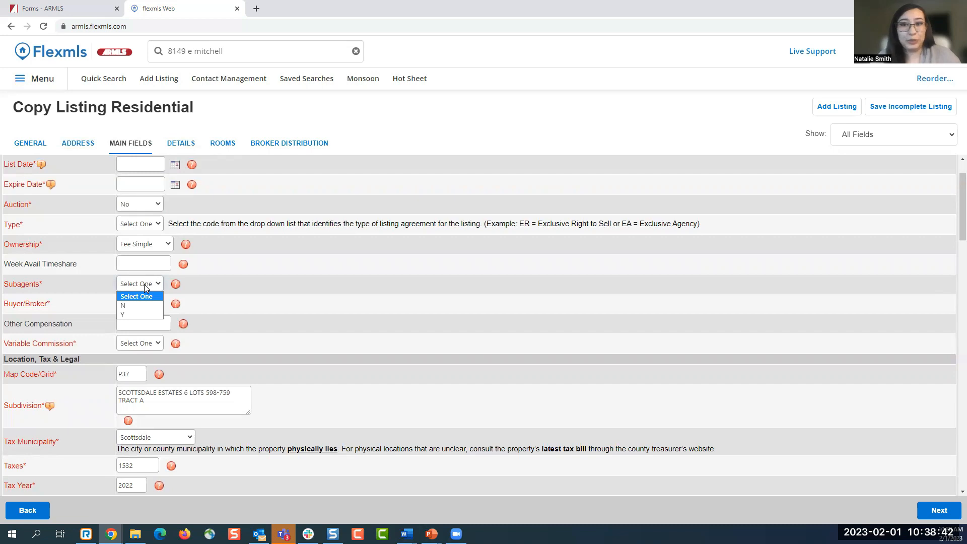
{"action": "left_click", "coordinate": [147, 306]}
{"action": "left_click", "coordinate": [145, 304]}
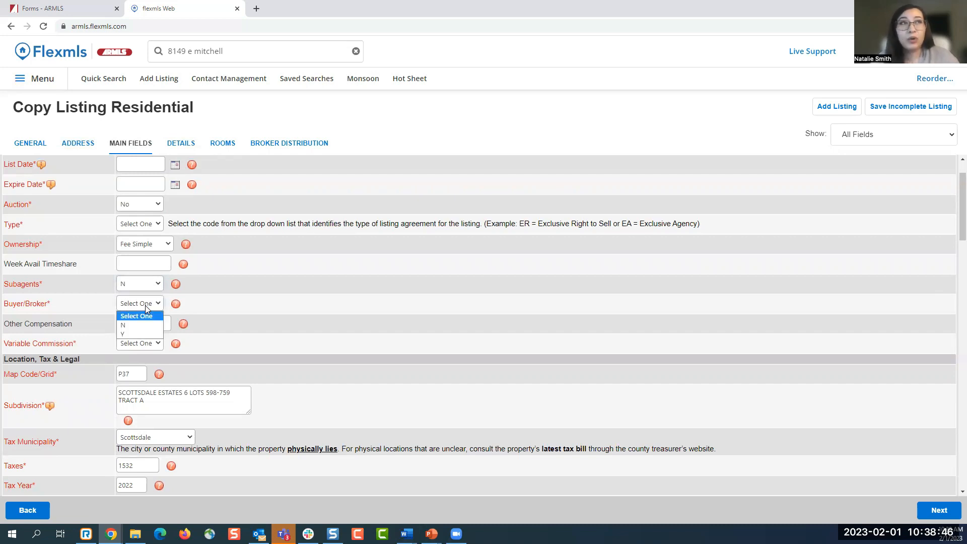
{"action": "left_click", "coordinate": [145, 334]}
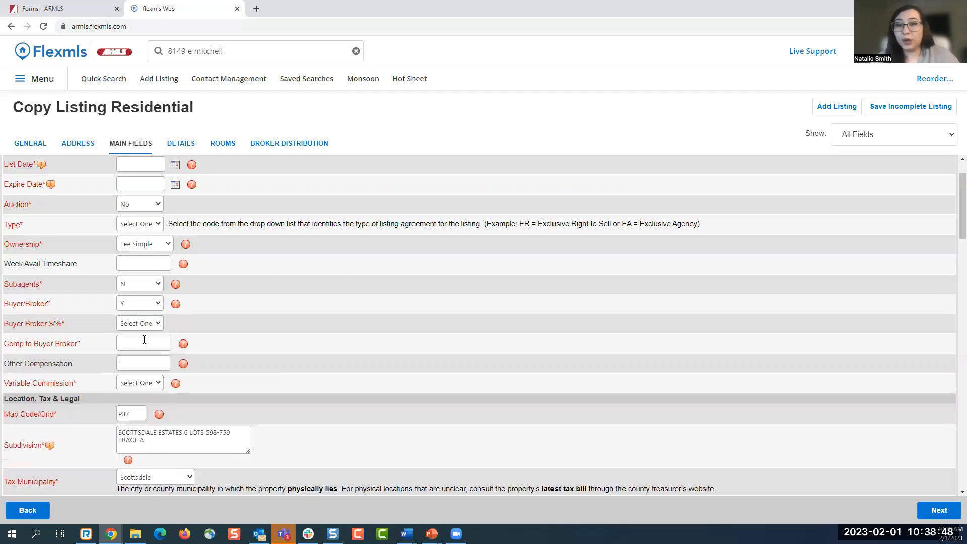
- Enter 6000 as Comp to Buyer Broker with the Buyer Broker $/% unit set to %
{"action": "left_click", "coordinate": [144, 340]}
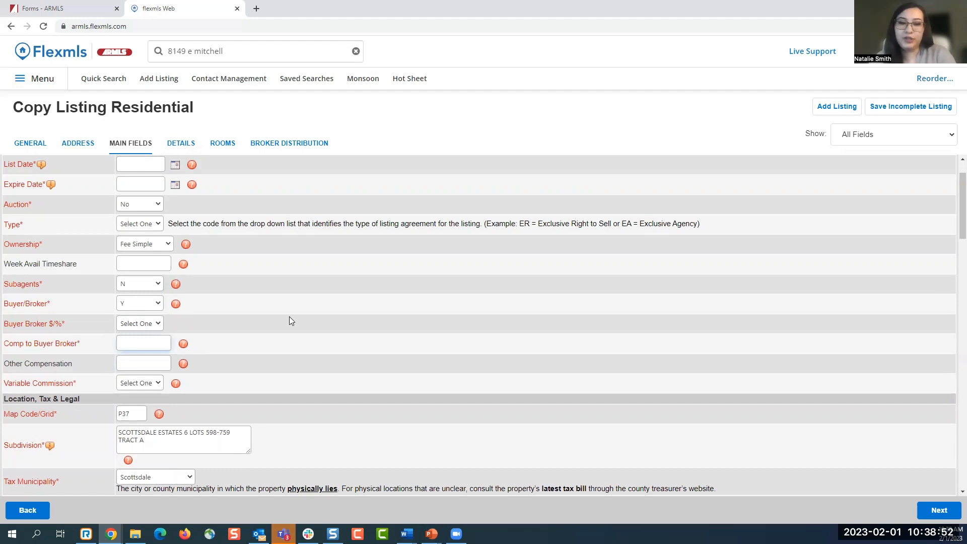
{"action": "type", "text": "2.5"}
{"action": "left_click", "coordinate": [151, 324]}
{"action": "left_click", "coordinate": [152, 353]}
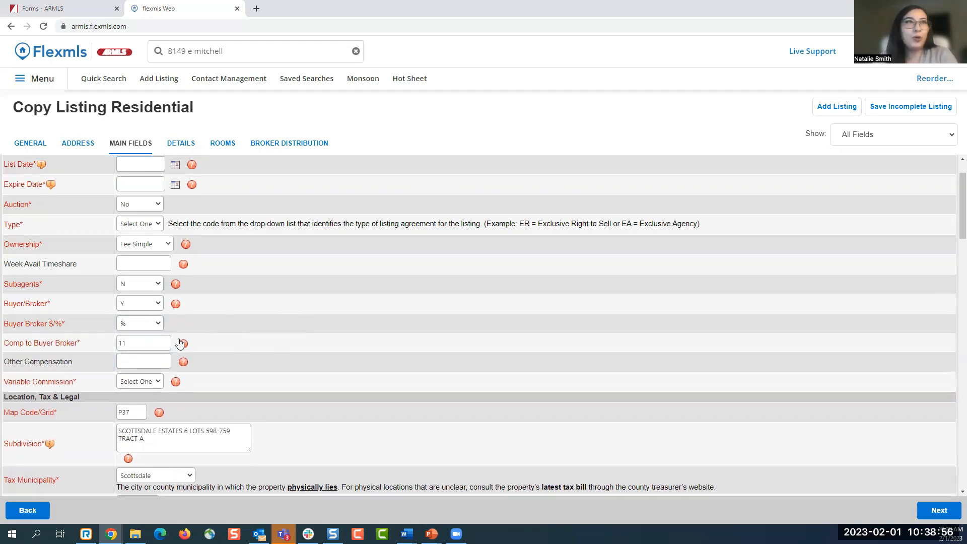
{"action": "double_click", "coordinate": [126, 343]}
{"action": "type", "text": "6000"}
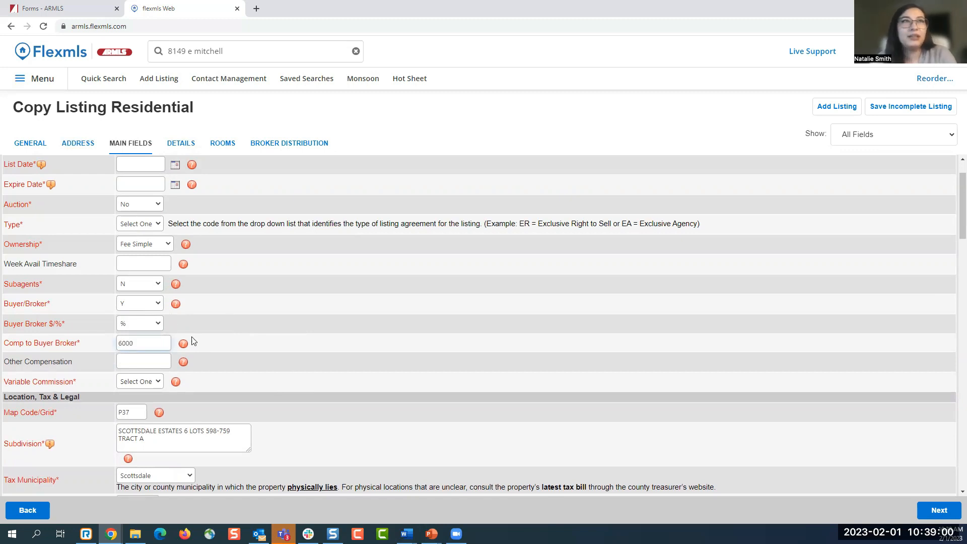
{"action": "left_click", "coordinate": [158, 323]}
{"action": "left_click", "coordinate": [150, 341]}
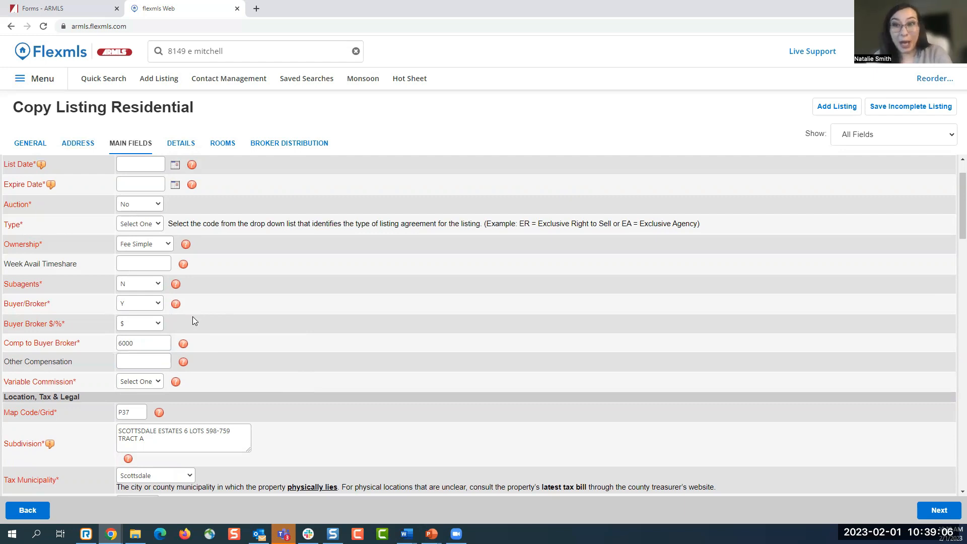
{"action": "left_click", "coordinate": [139, 324]}
{"action": "left_click", "coordinate": [138, 354]}
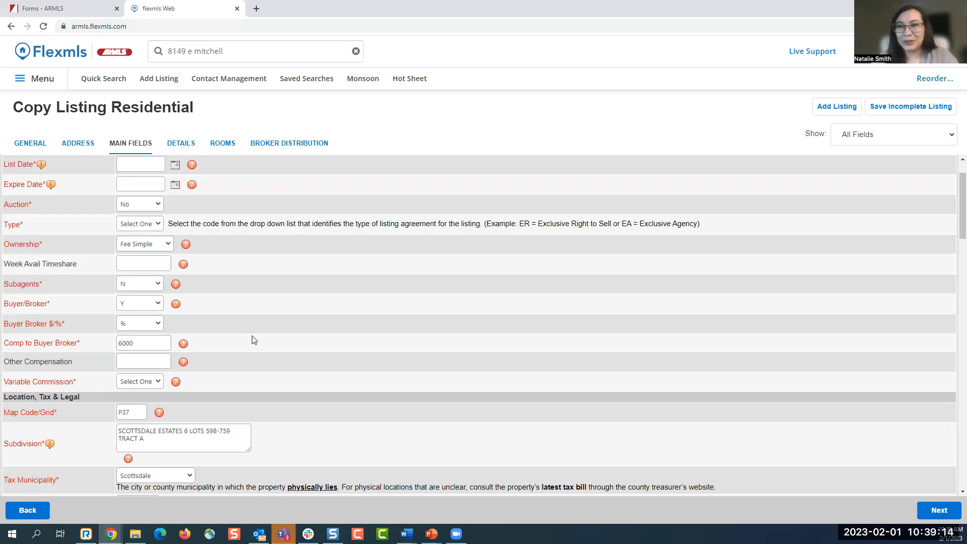
- Review the rest of the Main Fields form and bring up the Show field-filter options
{"action": "scroll", "coordinate": [254, 340], "scroll_direction": "down", "scroll_amount": 1}
{"action": "scroll", "coordinate": [254, 340], "scroll_direction": "down", "scroll_amount": 1}
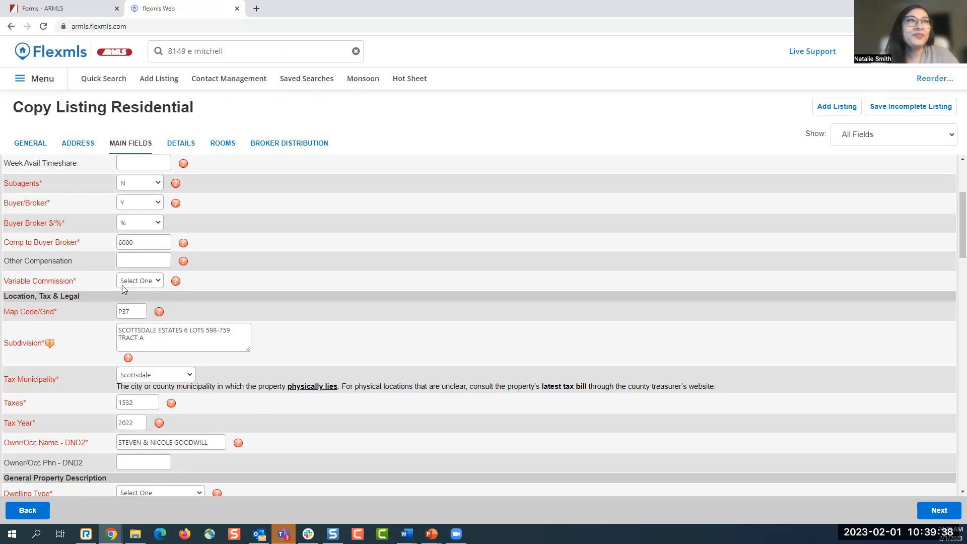
{"action": "scroll", "coordinate": [402, 309], "scroll_direction": "down", "scroll_amount": 1}
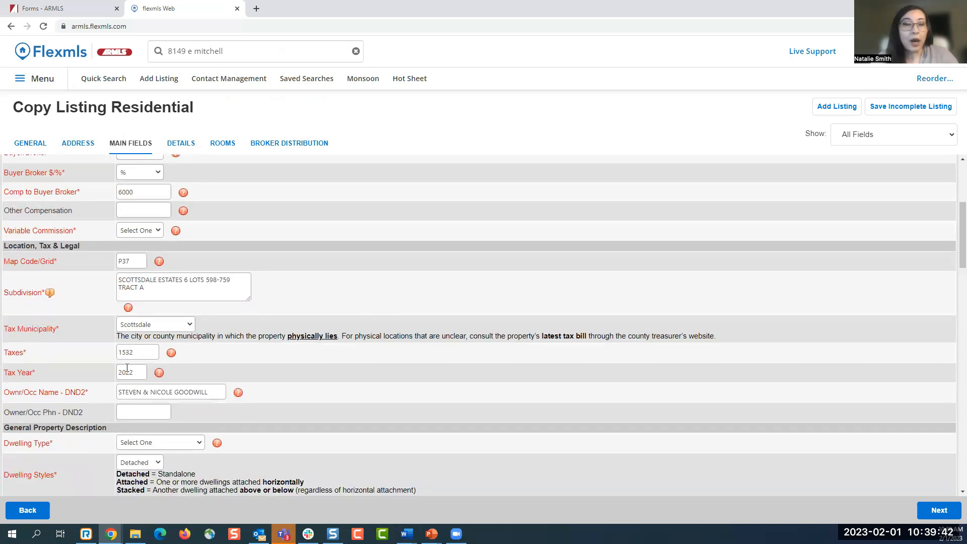
{"action": "scroll", "coordinate": [127, 368], "scroll_direction": "down", "scroll_amount": 1}
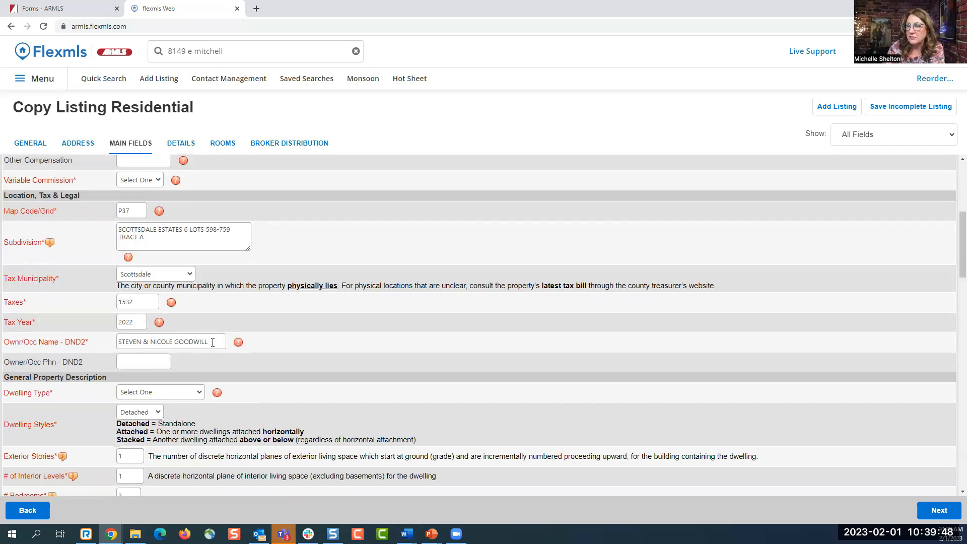
{"action": "scroll", "coordinate": [213, 342], "scroll_direction": "up", "scroll_amount": 3}
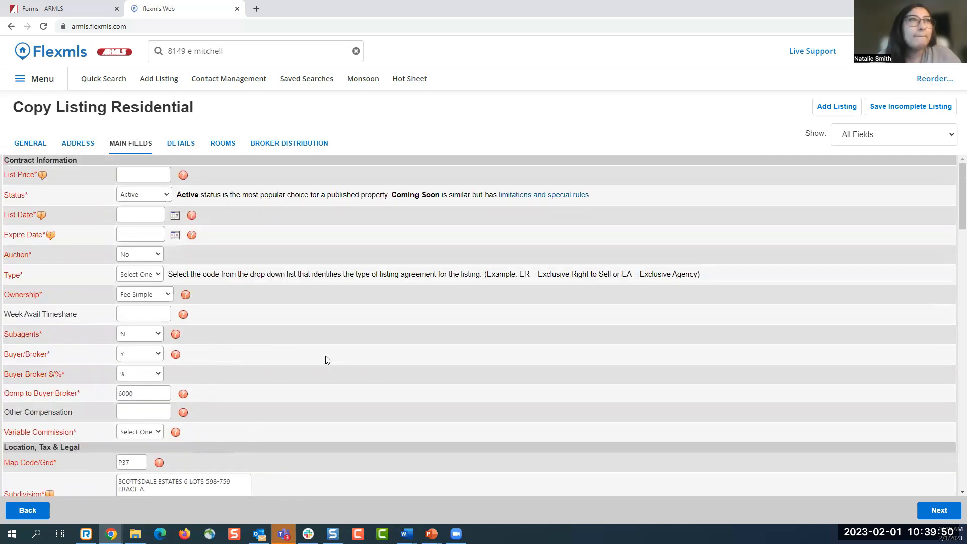
{"action": "scroll", "coordinate": [326, 360], "scroll_direction": "down", "scroll_amount": 1}
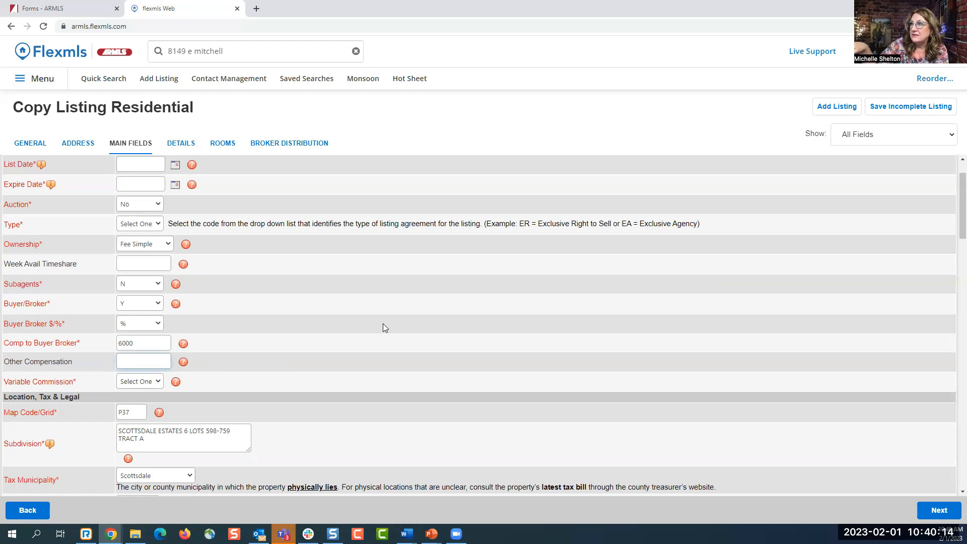
{"action": "scroll", "coordinate": [384, 328], "scroll_direction": "up", "scroll_amount": 1}
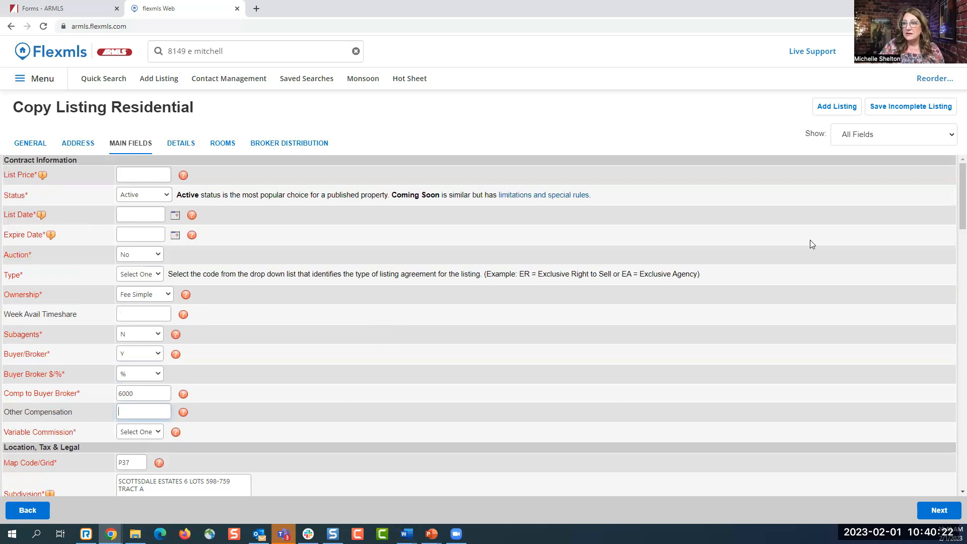
{"action": "left_click", "coordinate": [932, 137]}
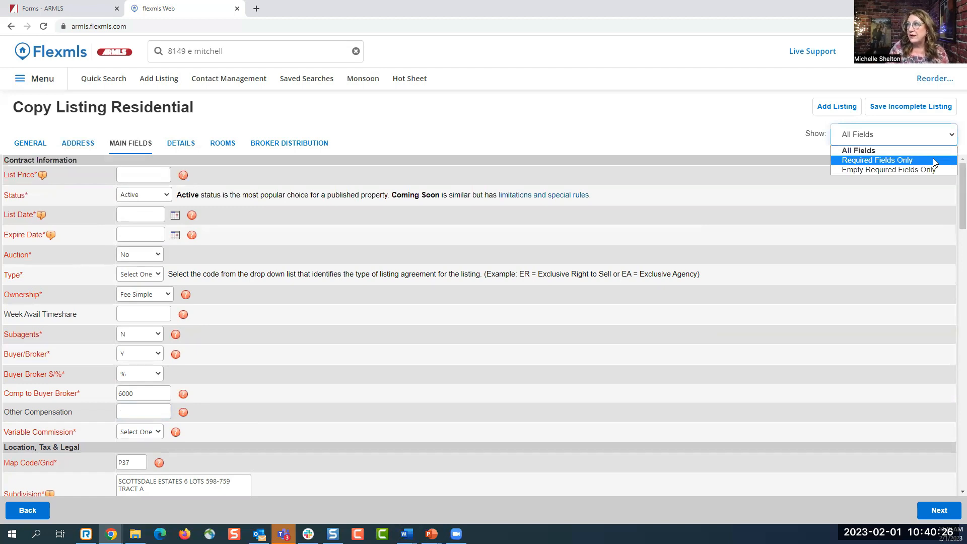
- Filter Main Fields to Required Fields Only, then Empty Required Fields Only, then back to All Fields
{"action": "left_click", "coordinate": [932, 160]}
{"action": "scroll", "coordinate": [657, 280], "scroll_direction": "down", "scroll_amount": 6}
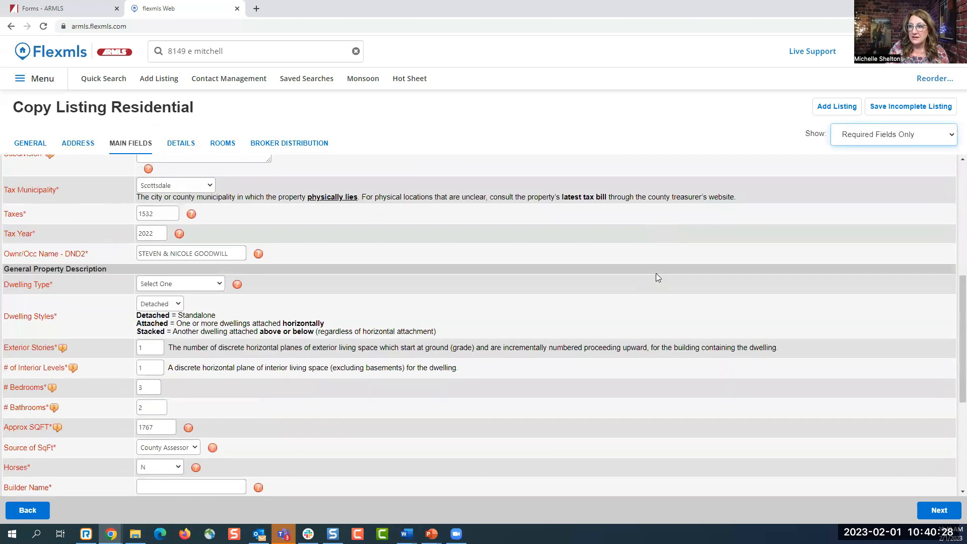
{"action": "scroll", "coordinate": [656, 273], "scroll_direction": "down", "scroll_amount": 5}
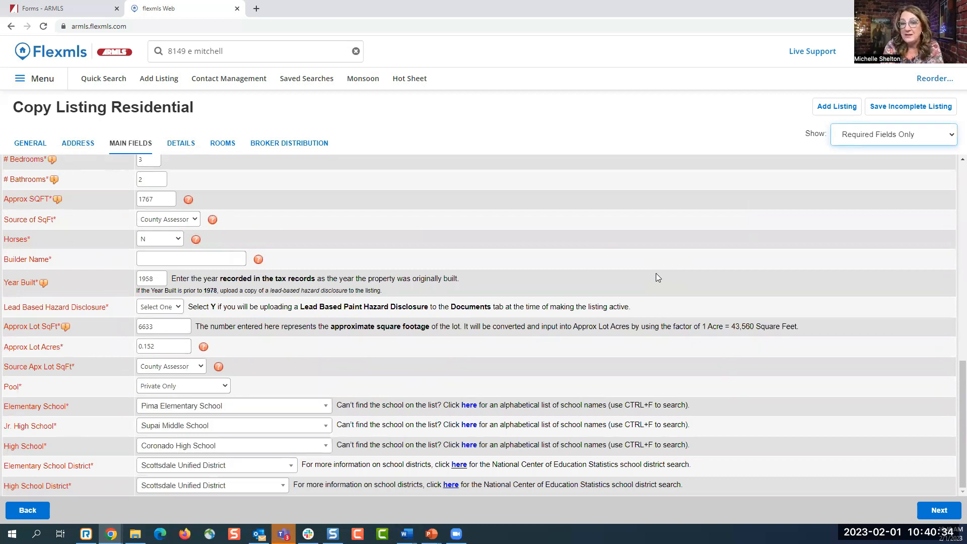
{"action": "scroll", "coordinate": [656, 273], "scroll_direction": "up", "scroll_amount": 10}
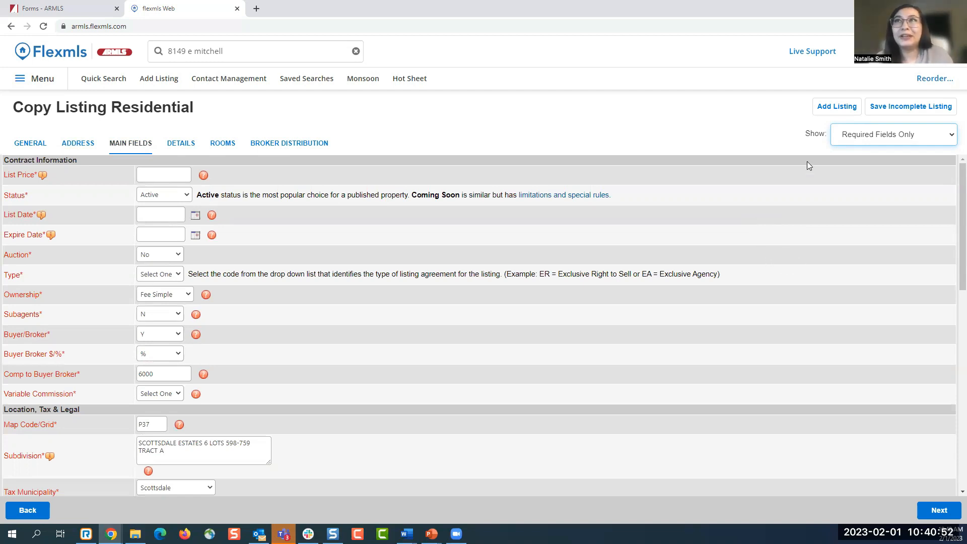
{"action": "left_click", "coordinate": [866, 137]}
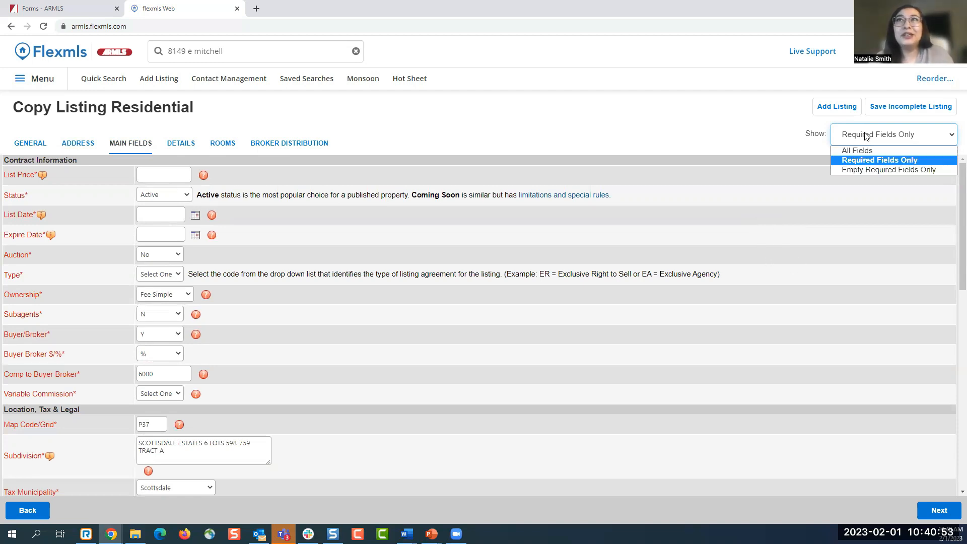
{"action": "left_click", "coordinate": [878, 170]}
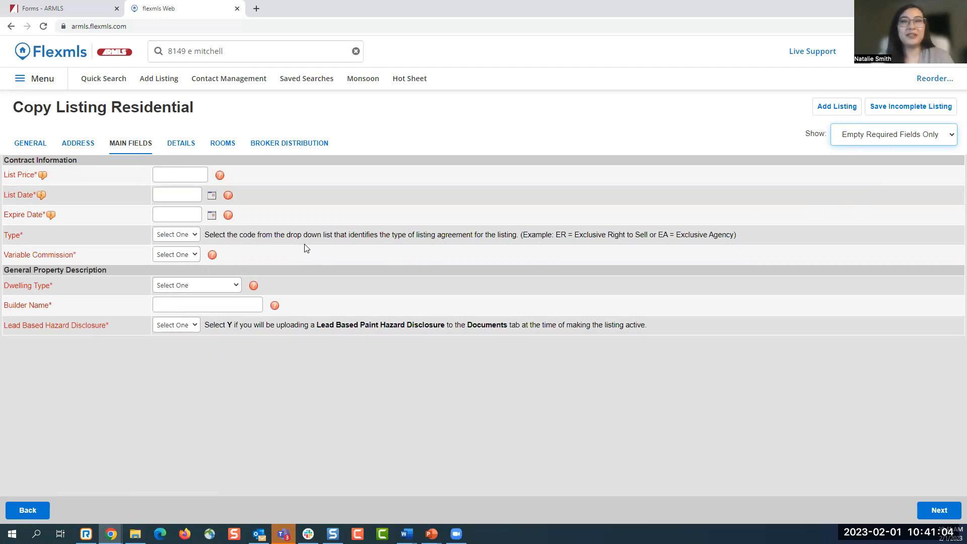
{"action": "left_click", "coordinate": [885, 135]}
{"action": "left_click", "coordinate": [876, 150]}
- Following the Ownr/Occ Name help note, replace the owners' names with 'Client of ARMLS'
{"action": "scroll", "coordinate": [543, 216], "scroll_direction": "down", "scroll_amount": 2}
{"action": "scroll", "coordinate": [544, 217], "scroll_direction": "down", "scroll_amount": 4}
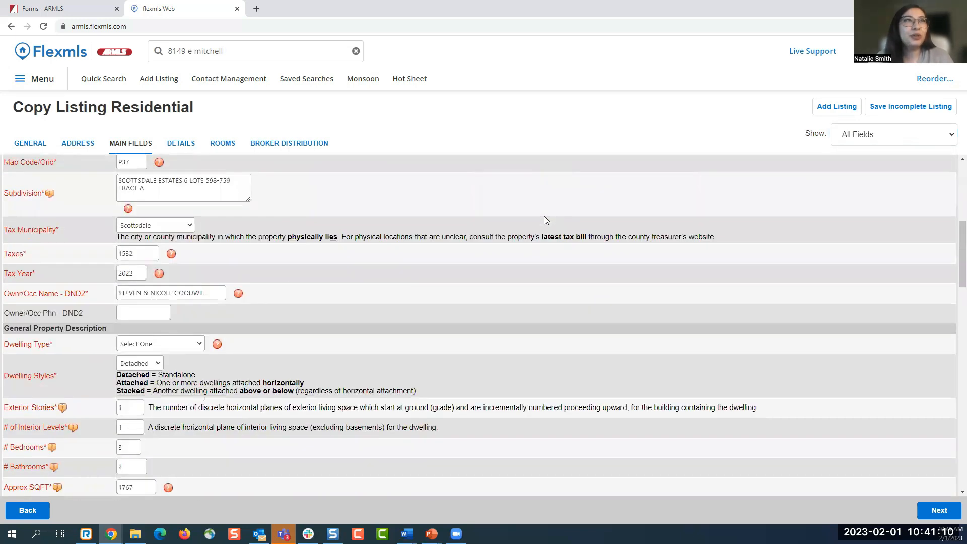
{"action": "scroll", "coordinate": [544, 216], "scroll_direction": "down", "scroll_amount": 1}
{"action": "scroll", "coordinate": [544, 216], "scroll_direction": "up", "scroll_amount": 1}
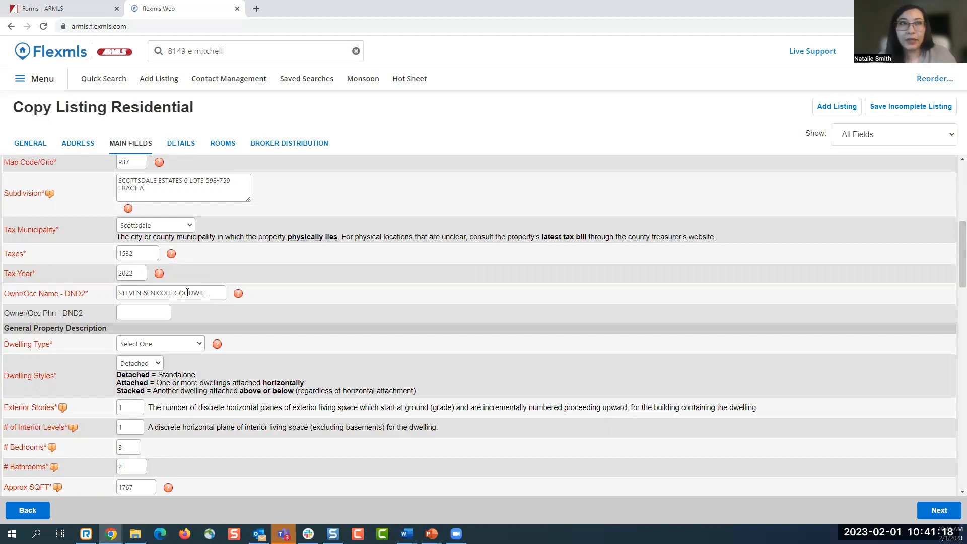
{"action": "left_click", "coordinate": [238, 295]}
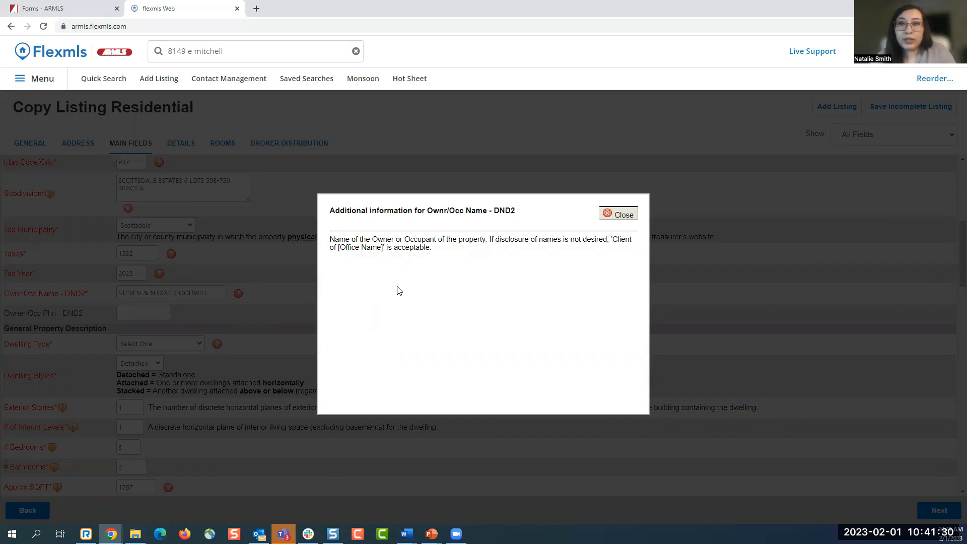
{"action": "left_click_drag", "start_coordinate": [613, 239], "coordinate": [383, 259]}
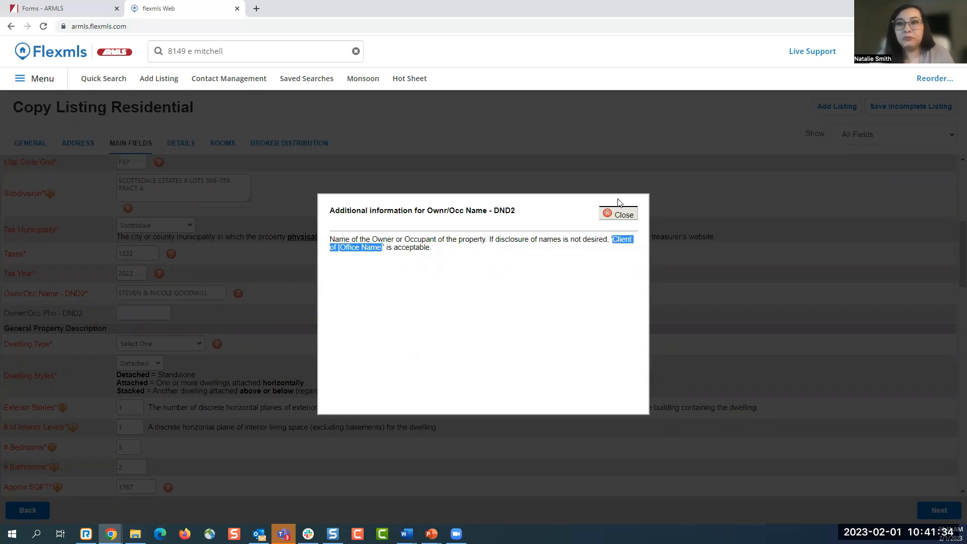
{"action": "left_click", "coordinate": [621, 214]}
{"action": "left_click_drag", "start_coordinate": [207, 293], "coordinate": [85, 309]}
{"action": "type", "text": "Client of ARMLS"}
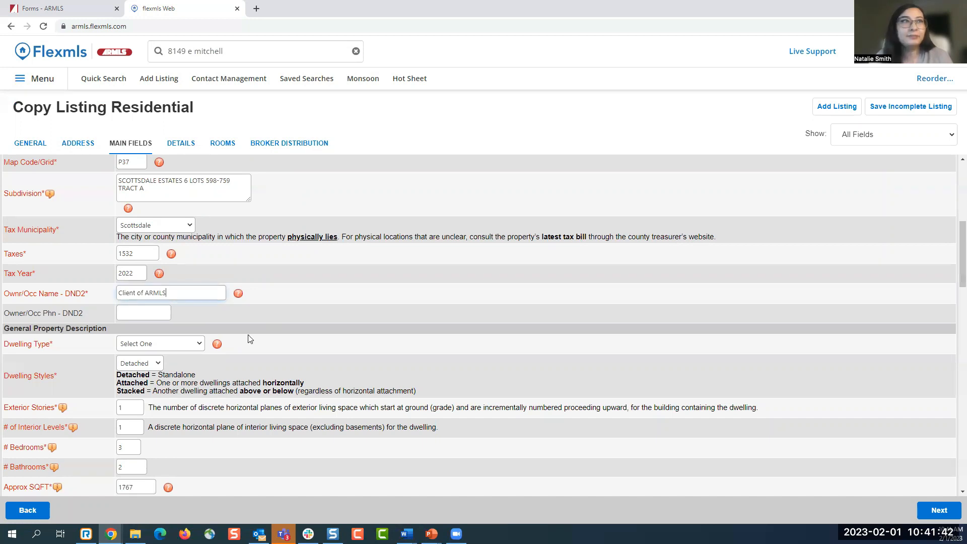
{"action": "scroll", "coordinate": [309, 308], "scroll_direction": "down", "scroll_amount": 1}
{"action": "scroll", "coordinate": [309, 312], "scroll_direction": "down", "scroll_amount": 1}
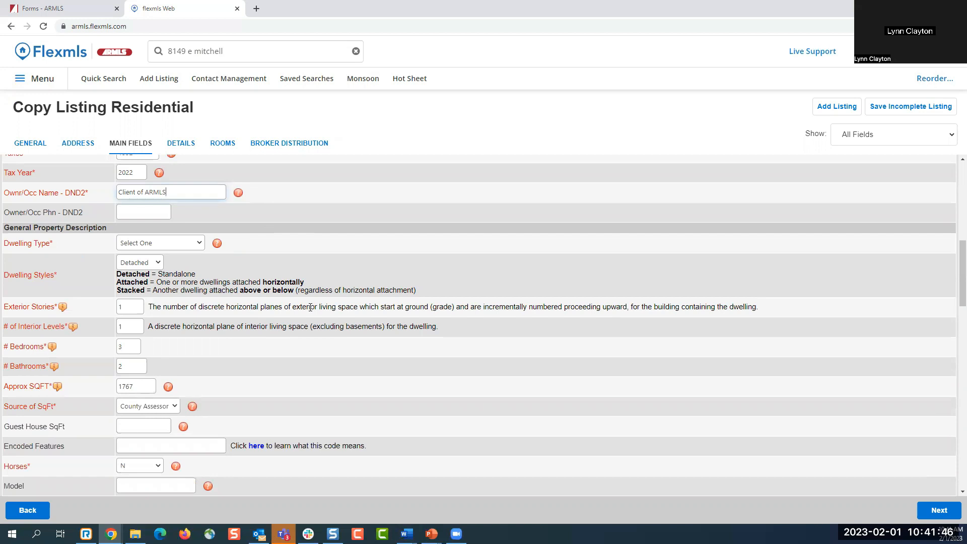
{"action": "scroll", "coordinate": [310, 307], "scroll_direction": "up", "scroll_amount": 3}
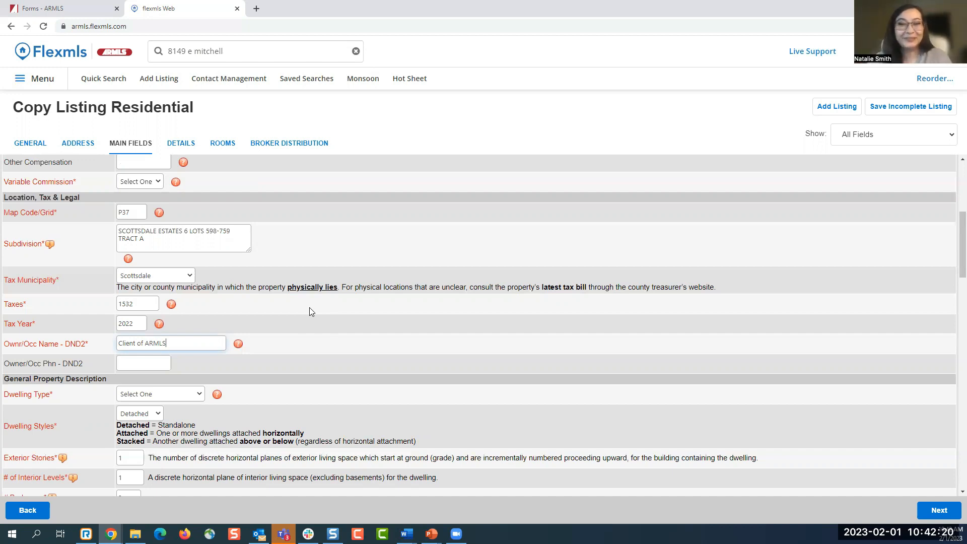
{"action": "left_click", "coordinate": [309, 311]}
{"action": "scroll", "coordinate": [370, 310], "scroll_direction": "down", "scroll_amount": 2}
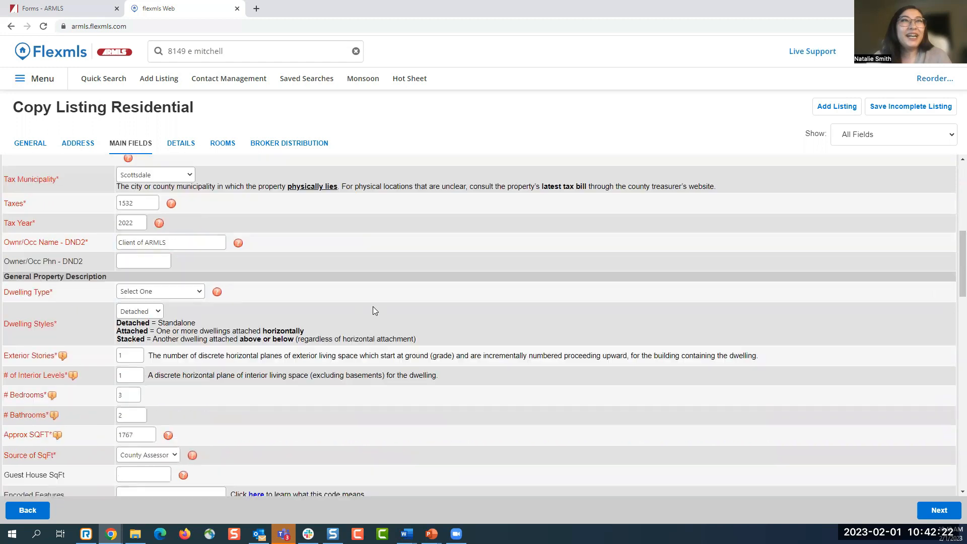
{"action": "scroll", "coordinate": [374, 309], "scroll_direction": "down", "scroll_amount": 2}
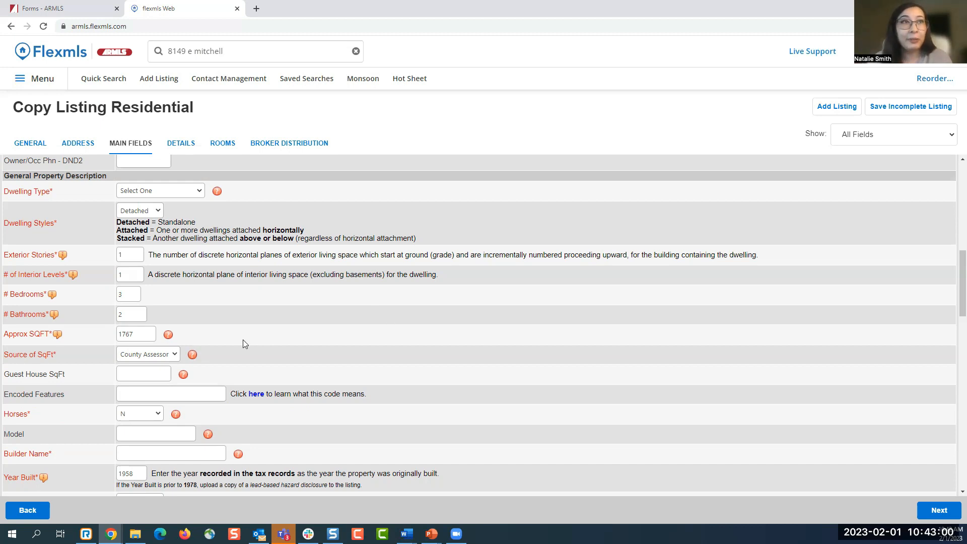
- Change Approx SQFT to 1772 and set Source of SqFt to Appraiser
{"action": "left_click", "coordinate": [136, 334]}
{"action": "key", "text": "BackSpace"}
{"action": "key", "text": "BackSpace"}
{"action": "type", "text": "72"}
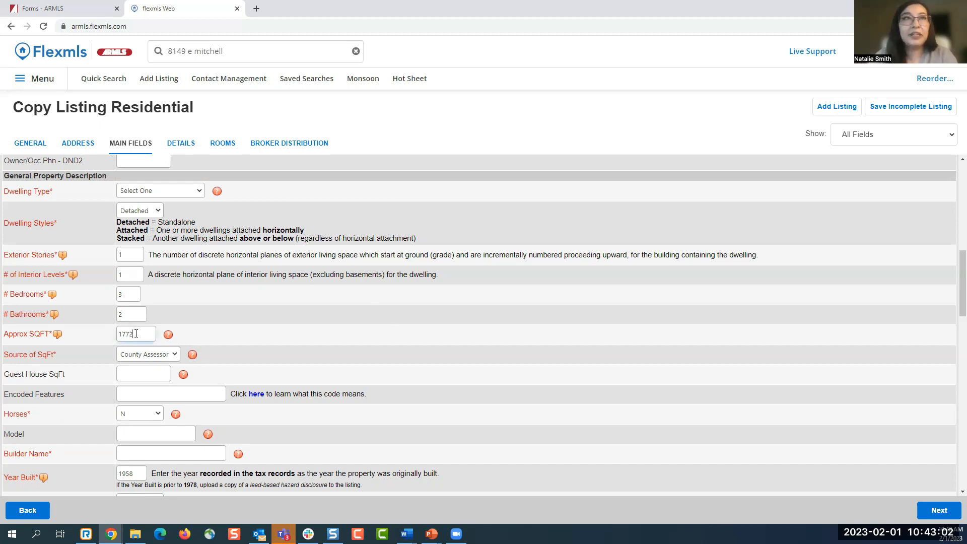
{"action": "left_click", "coordinate": [215, 341]}
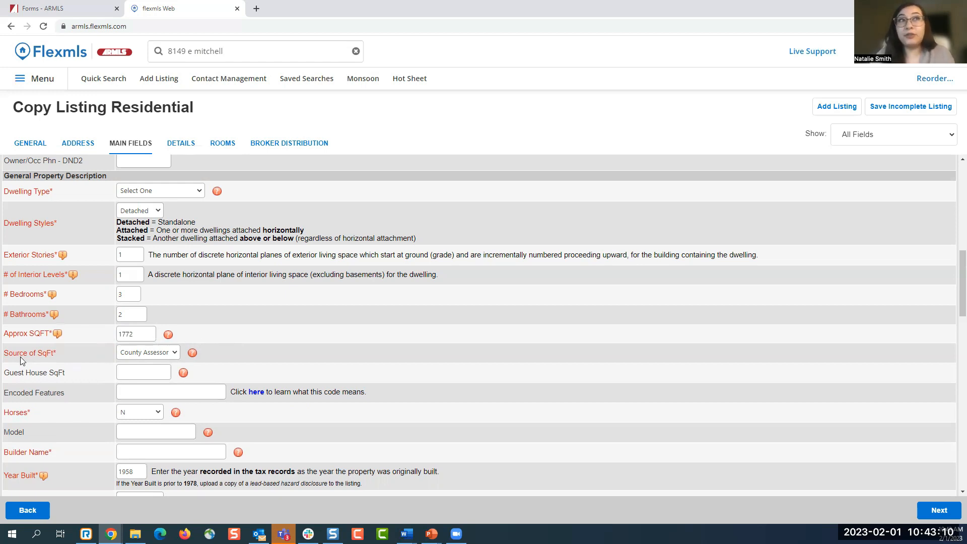
{"action": "left_click_drag", "start_coordinate": [8, 353], "coordinate": [61, 352]}
{"action": "left_click", "coordinate": [67, 356]}
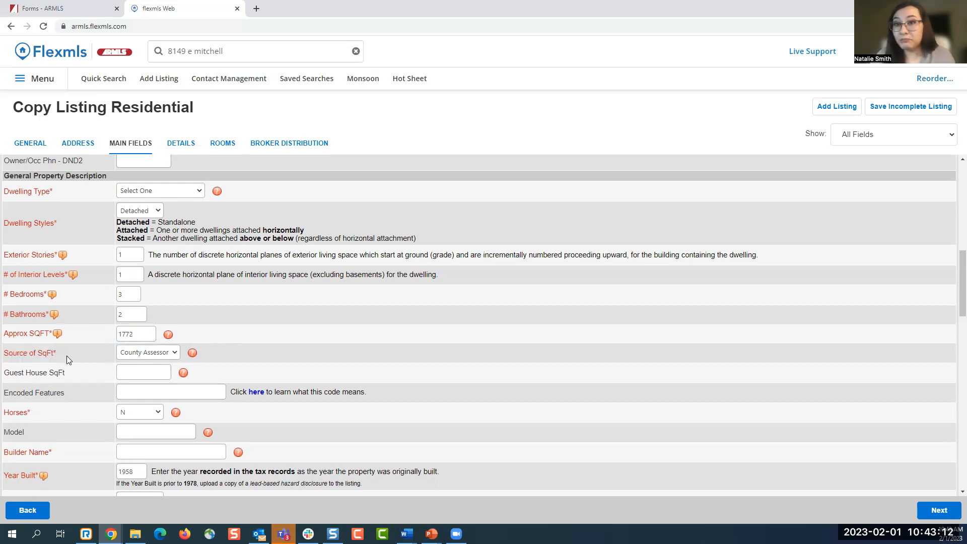
{"action": "left_click", "coordinate": [145, 352]}
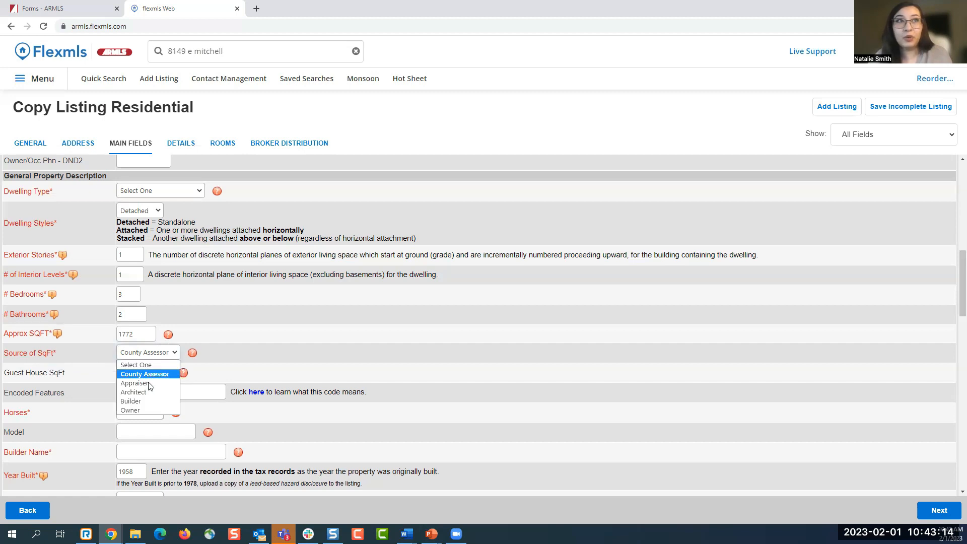
{"action": "left_click", "coordinate": [149, 383]}
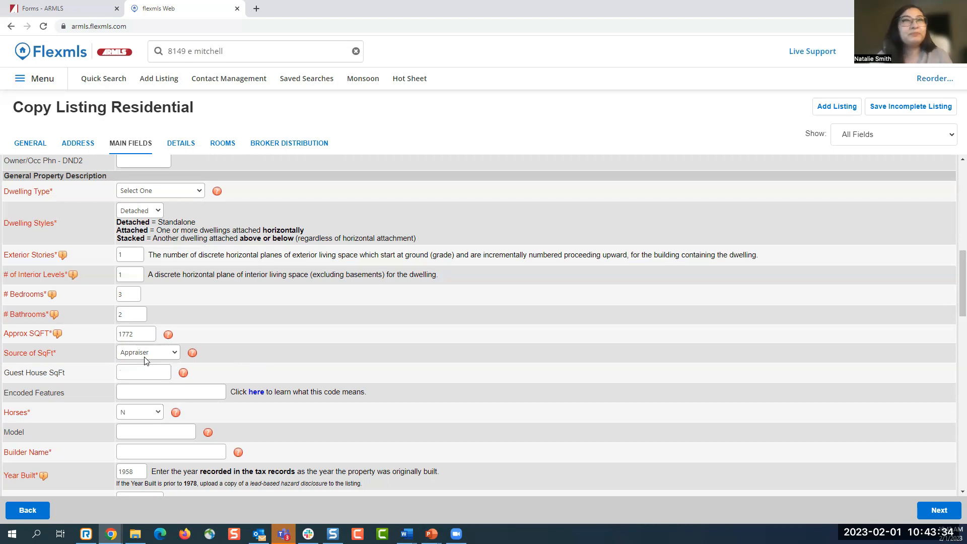
- Set Source Apx Lot SqFt to Owner instead of County Assessor
{"action": "scroll", "coordinate": [296, 312], "scroll_direction": "down", "scroll_amount": 1}
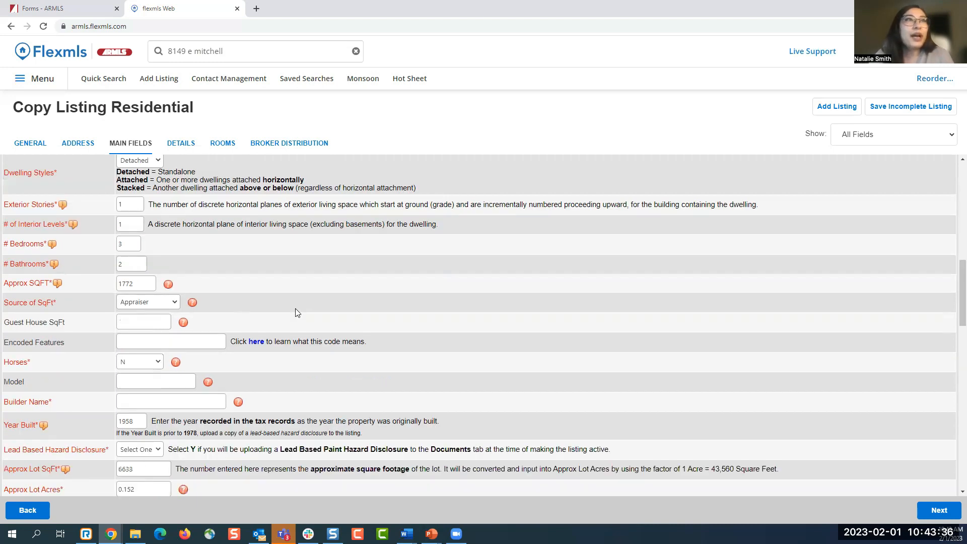
{"action": "scroll", "coordinate": [296, 312], "scroll_direction": "down", "scroll_amount": 2}
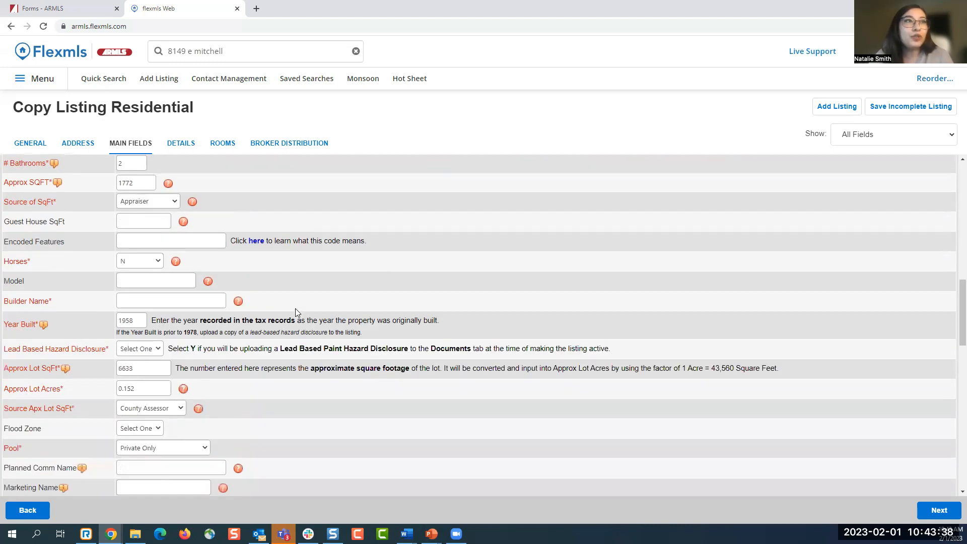
{"action": "scroll", "coordinate": [295, 312], "scroll_direction": "down", "scroll_amount": 1}
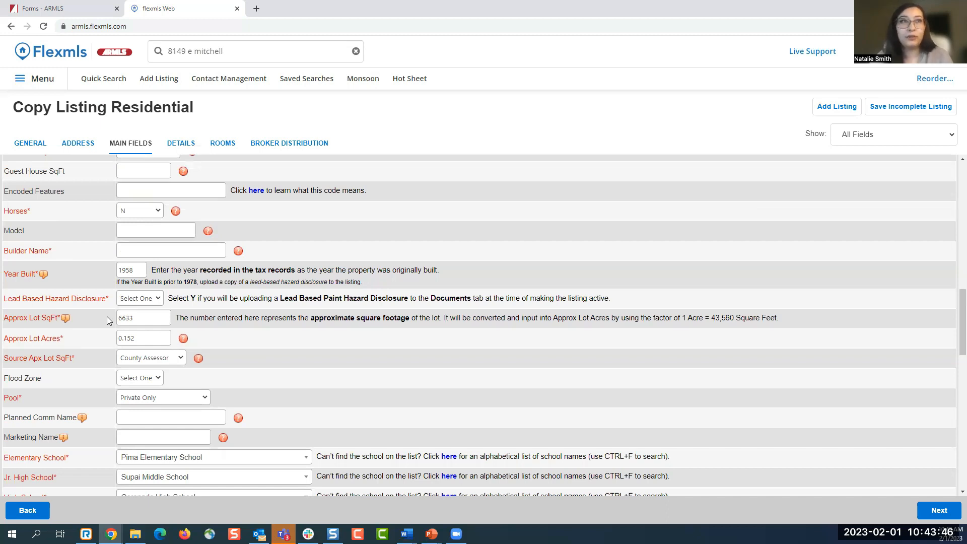
{"action": "left_click", "coordinate": [167, 359]}
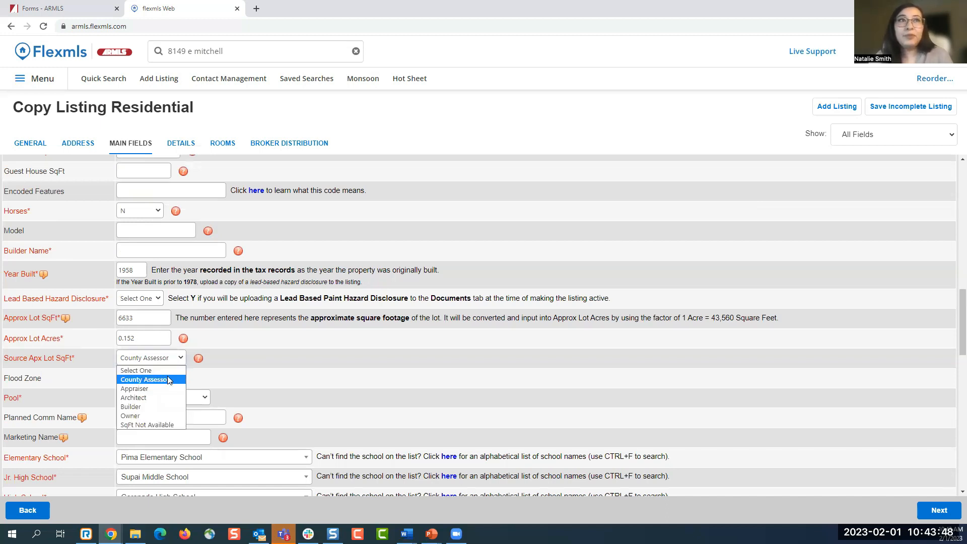
{"action": "left_click", "coordinate": [151, 416]}
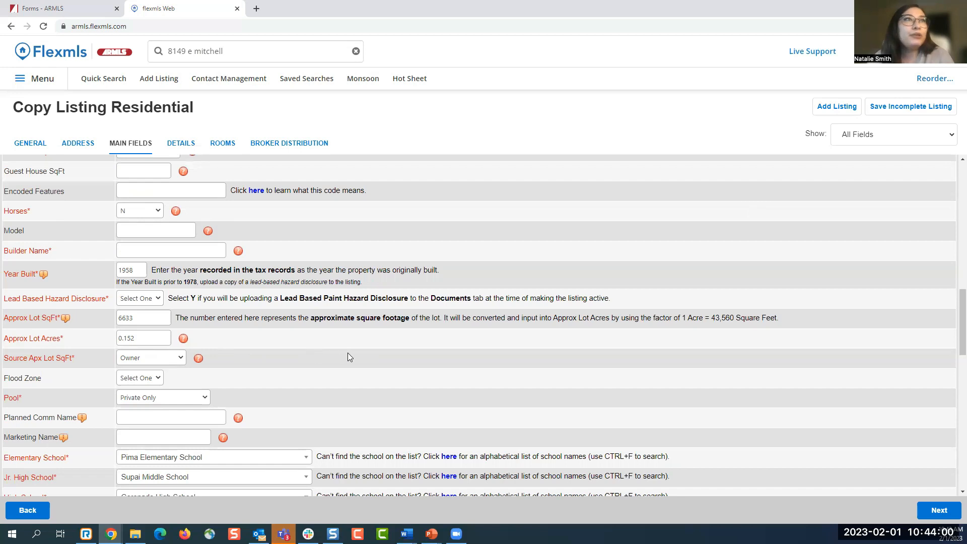
{"action": "scroll", "coordinate": [347, 353], "scroll_direction": "down", "scroll_amount": 5}
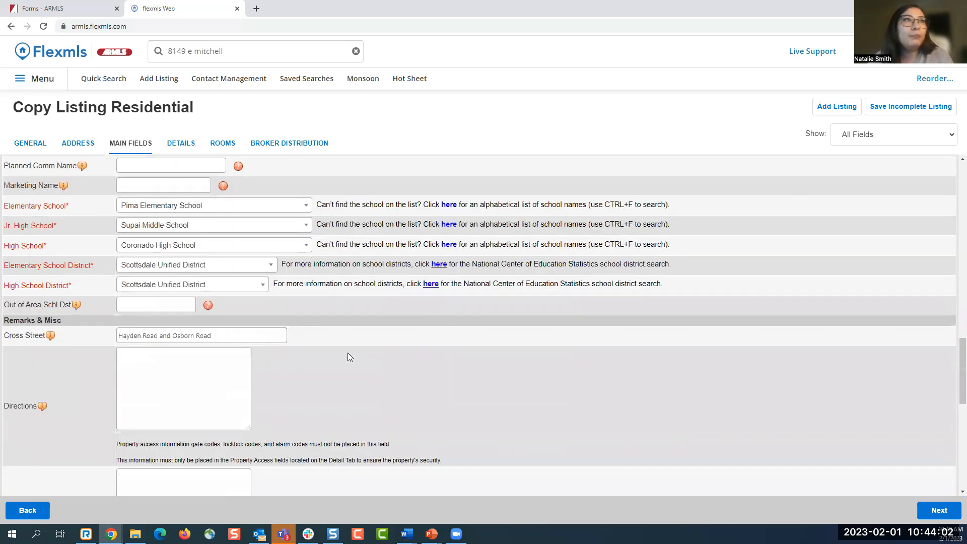
{"action": "scroll", "coordinate": [348, 353], "scroll_direction": "down", "scroll_amount": 2}
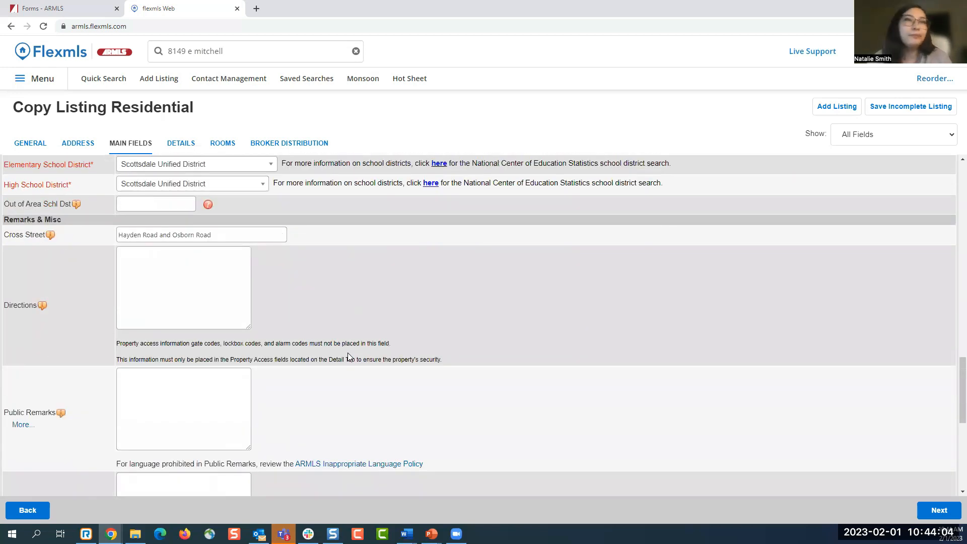
{"action": "scroll", "coordinate": [350, 357], "scroll_direction": "down", "scroll_amount": 1}
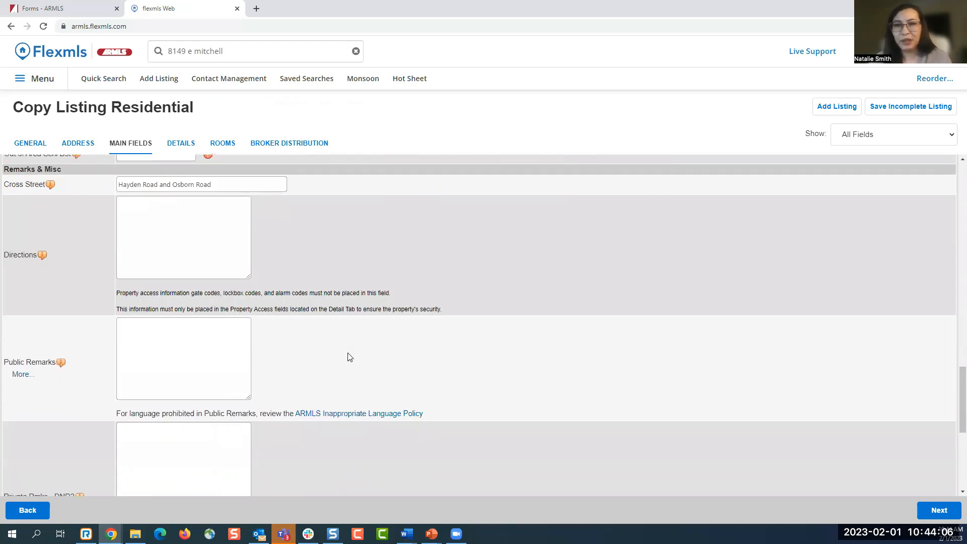
{"action": "scroll", "coordinate": [350, 357], "scroll_direction": "up", "scroll_amount": 1}
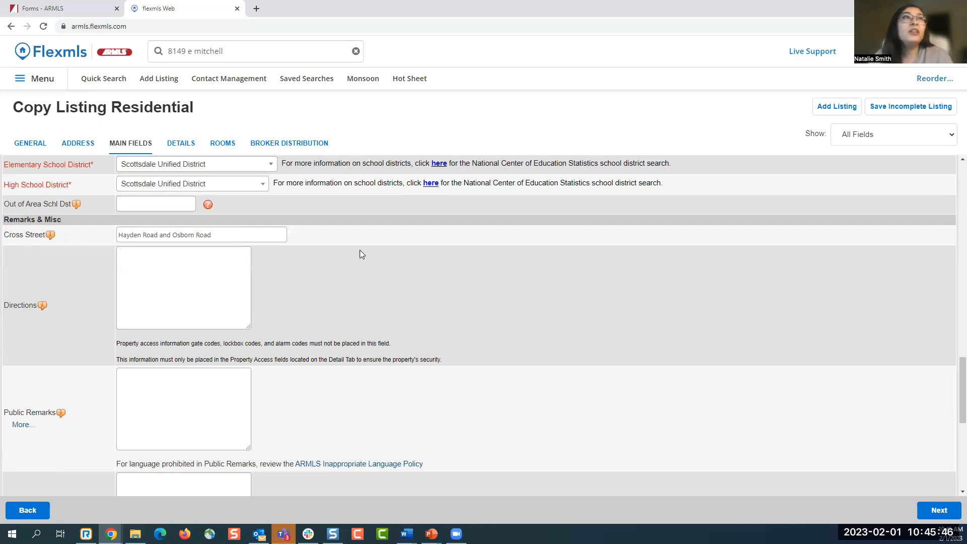
{"action": "scroll", "coordinate": [360, 249], "scroll_direction": "down", "scroll_amount": 3}
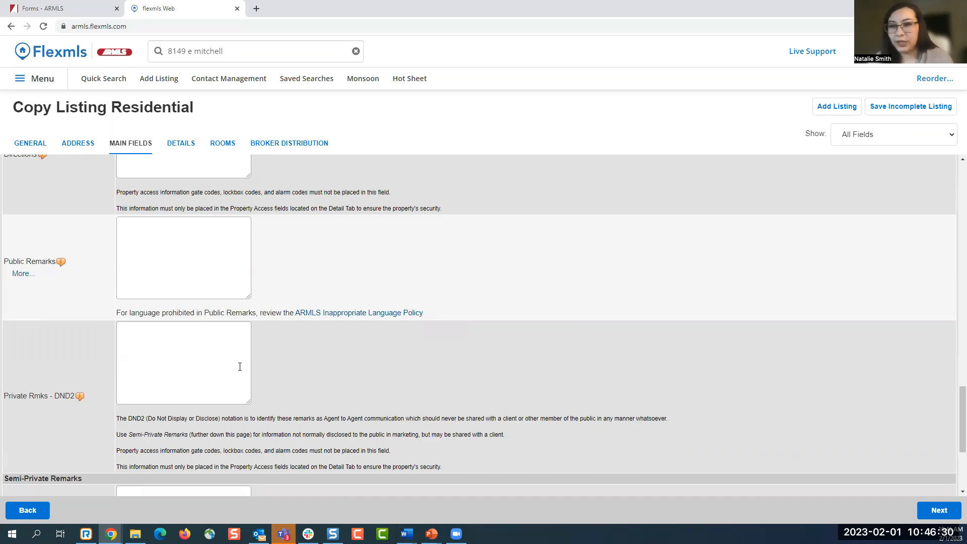
{"action": "scroll", "coordinate": [240, 366], "scroll_direction": "down", "scroll_amount": 3}
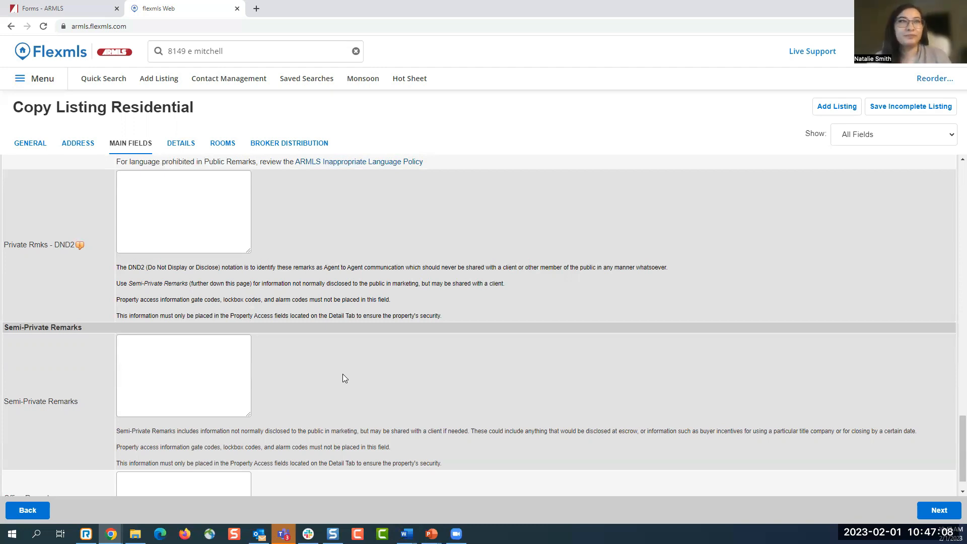
{"action": "scroll", "coordinate": [340, 338], "scroll_direction": "down", "scroll_amount": 1}
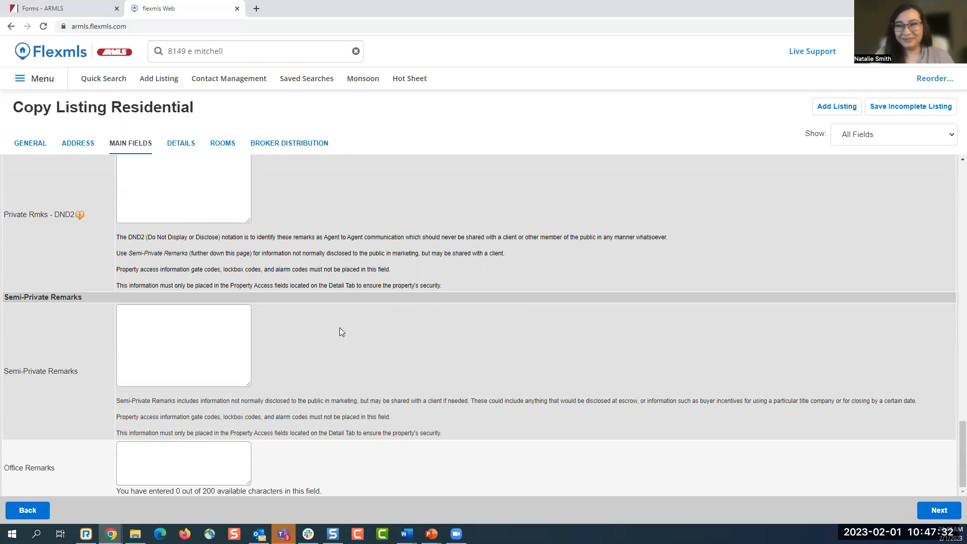
{"action": "scroll", "coordinate": [370, 356], "scroll_direction": "up", "scroll_amount": 10}
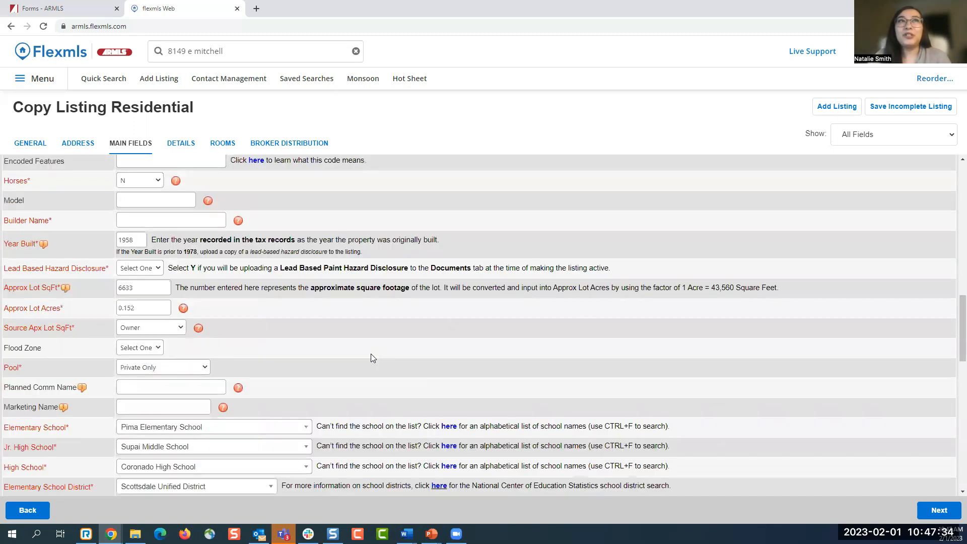
{"action": "scroll", "coordinate": [359, 343], "scroll_direction": "up", "scroll_amount": 10}
- On the Details tab, uncheck Owner/Agent and check N/A under Special Listing Cond
{"action": "left_click", "coordinate": [183, 144]}
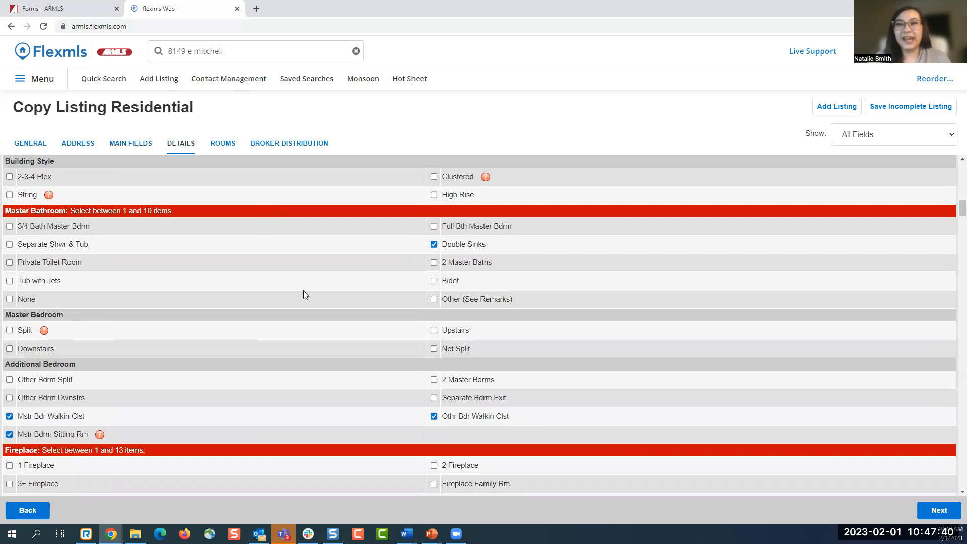
{"action": "scroll", "coordinate": [953, 244], "scroll_direction": "down", "scroll_amount": 4}
{"action": "left_click_drag", "start_coordinate": [953, 244], "coordinate": [953, 150]}
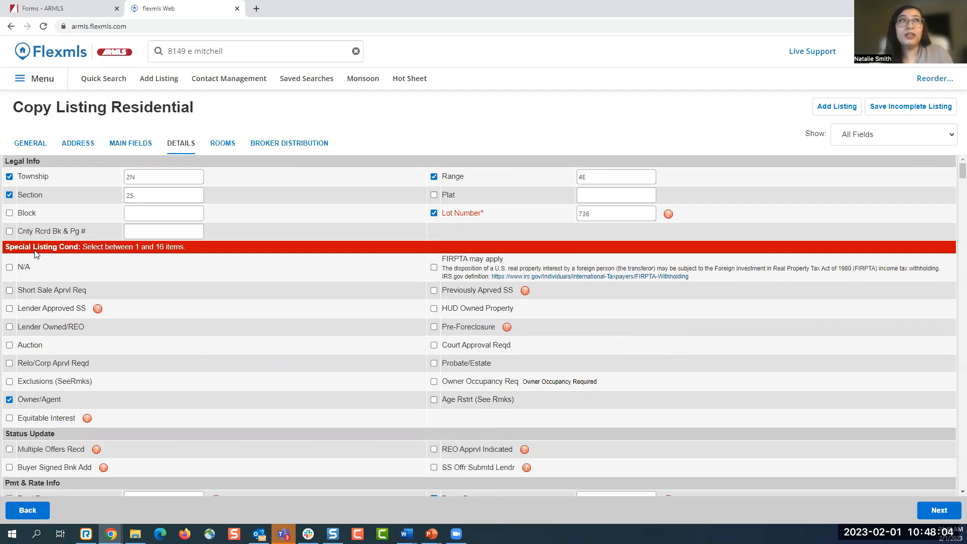
{"action": "left_click_drag", "start_coordinate": [6, 247], "coordinate": [80, 247]}
{"action": "left_click", "coordinate": [81, 247]}
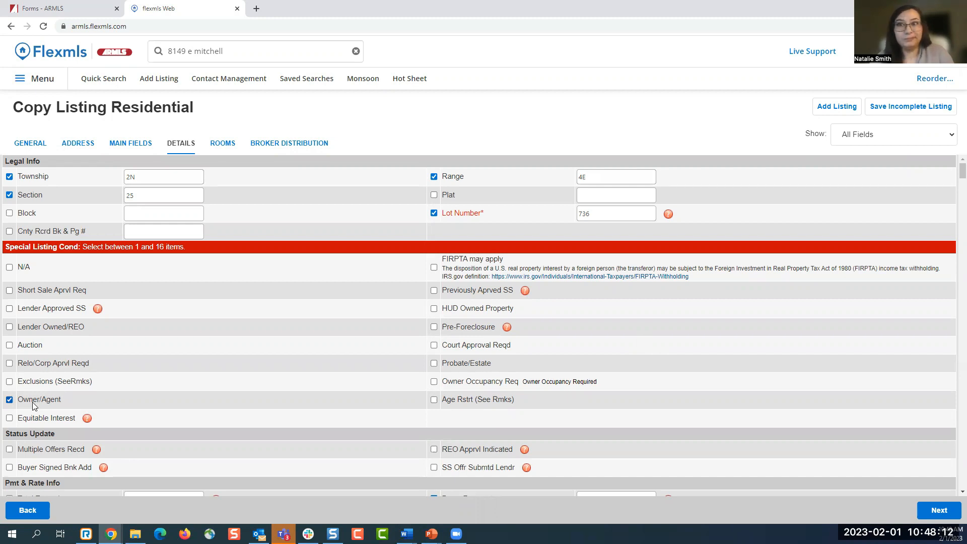
{"action": "left_click", "coordinate": [10, 400]}
{"action": "left_click", "coordinate": [10, 268]}
{"action": "scroll", "coordinate": [390, 357], "scroll_direction": "down", "scroll_amount": 1}
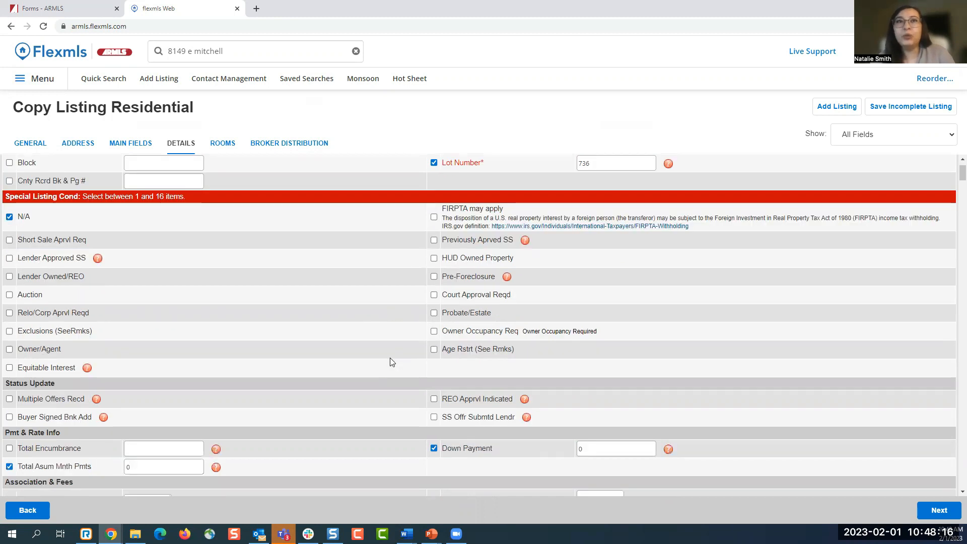
- Scroll the Details tab down to Sep Den/Office Y/N and view its choices, keeping N
{"action": "scroll", "coordinate": [392, 362], "scroll_direction": "down", "scroll_amount": 7}
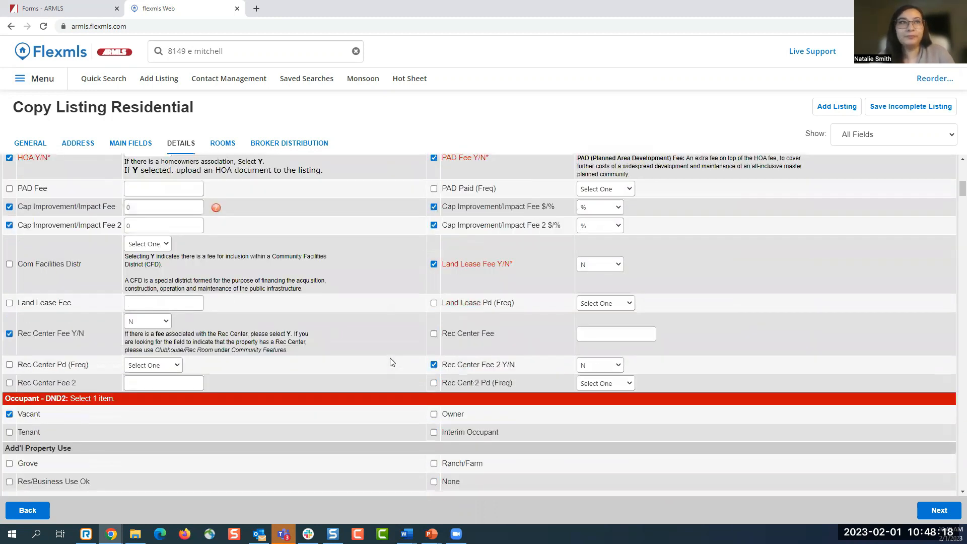
{"action": "scroll", "coordinate": [391, 359], "scroll_direction": "down", "scroll_amount": 8}
{"action": "scroll", "coordinate": [392, 362], "scroll_direction": "down", "scroll_amount": 9}
{"action": "scroll", "coordinate": [392, 362], "scroll_direction": "down", "scroll_amount": 9}
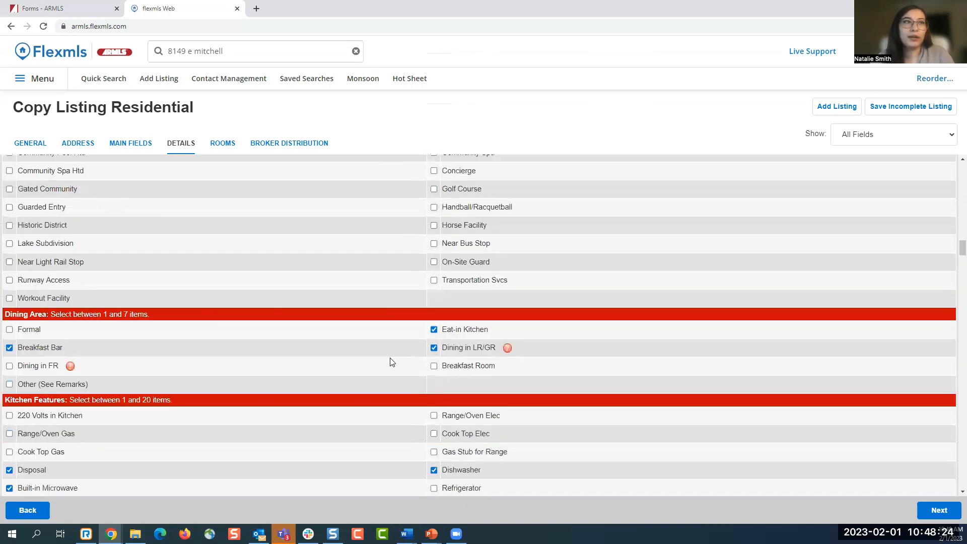
{"action": "scroll", "coordinate": [392, 362], "scroll_direction": "down", "scroll_amount": 7}
{"action": "scroll", "coordinate": [391, 359], "scroll_direction": "down", "scroll_amount": 5}
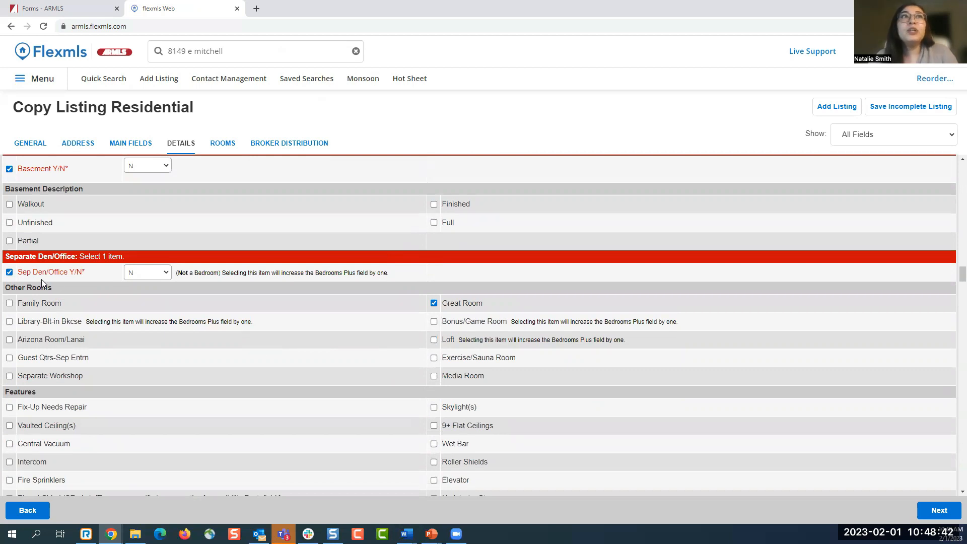
{"action": "left_click", "coordinate": [152, 276]}
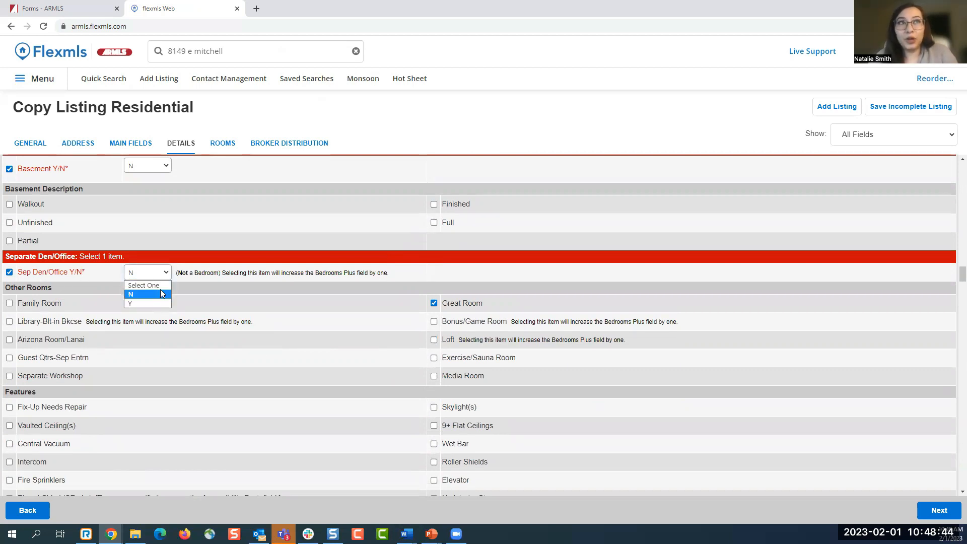
{"action": "left_click", "coordinate": [166, 296]}
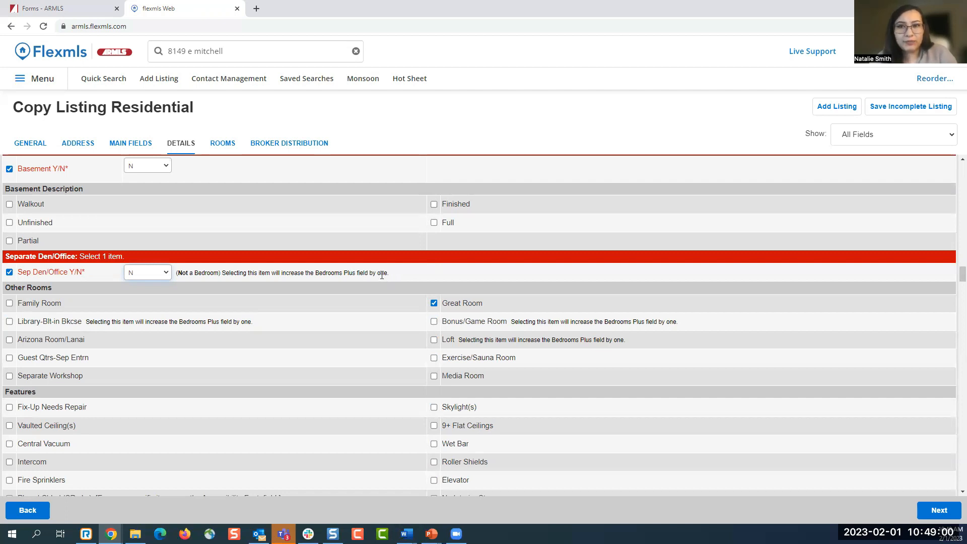
- Duplicate the Flexmls browser tab and run the Bedrooms Plus saved search there
{"action": "right_click", "coordinate": [223, 9]}
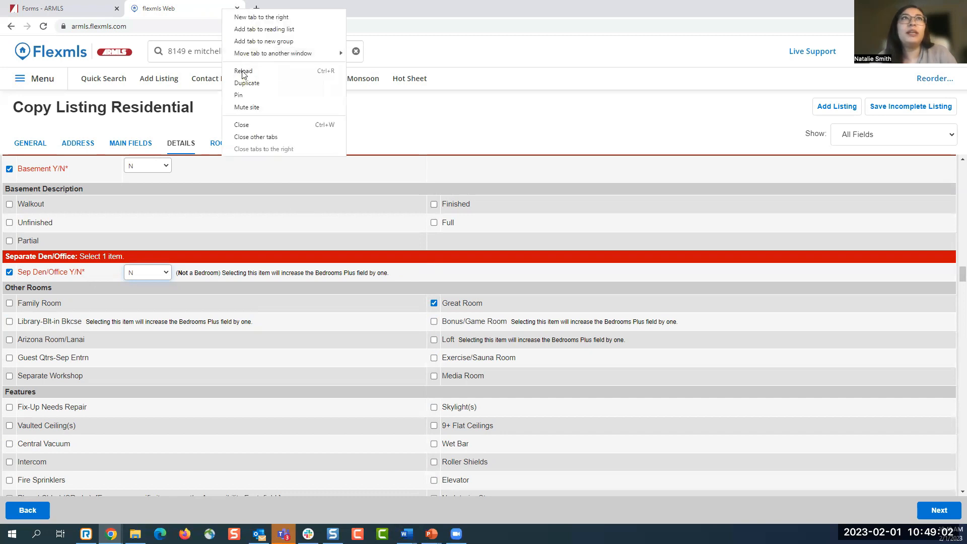
{"action": "left_click", "coordinate": [247, 83]}
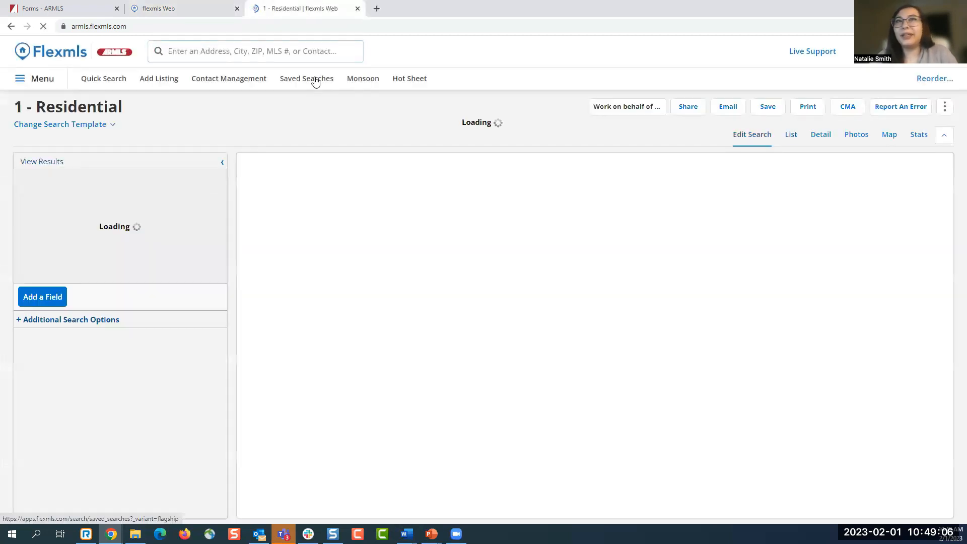
{"action": "left_click", "coordinate": [315, 82]}
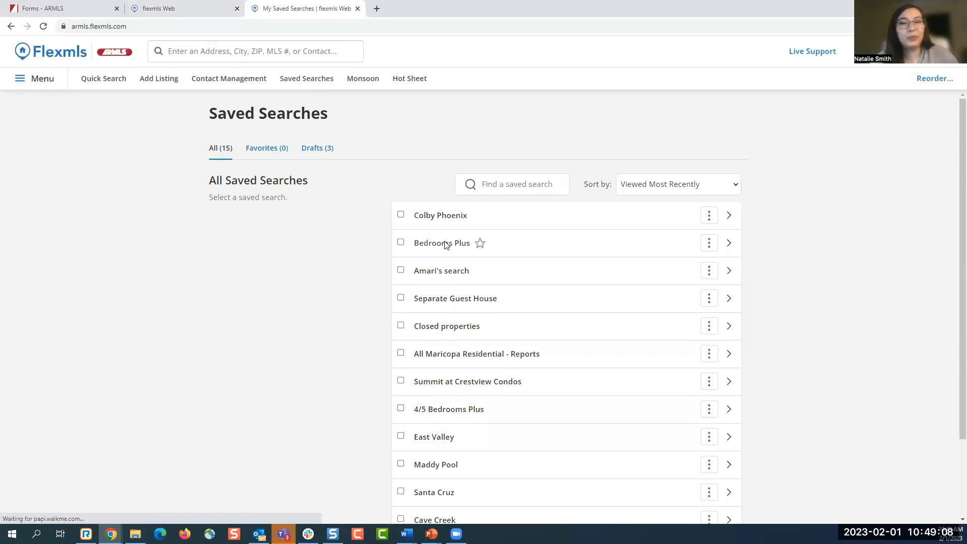
{"action": "left_click", "coordinate": [443, 243]}
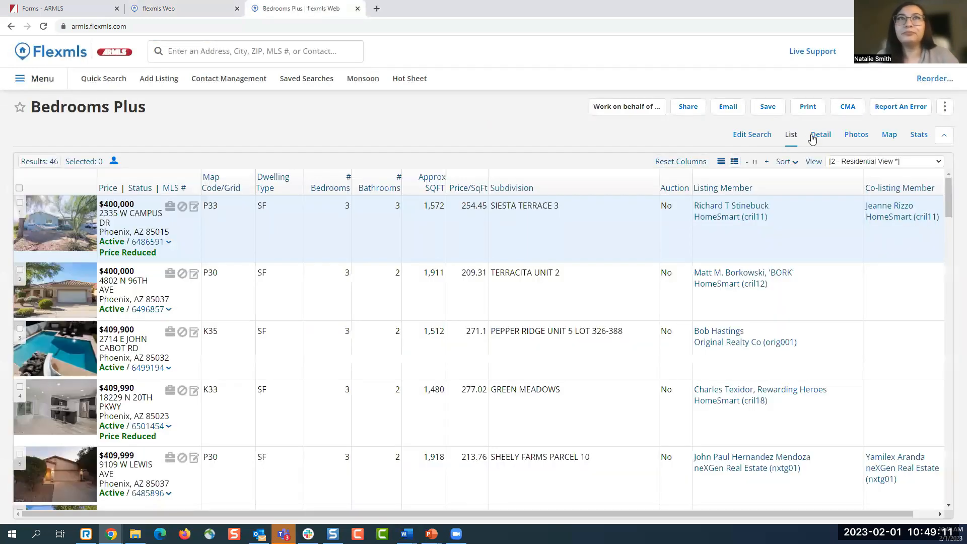
{"action": "left_click", "coordinate": [812, 136]}
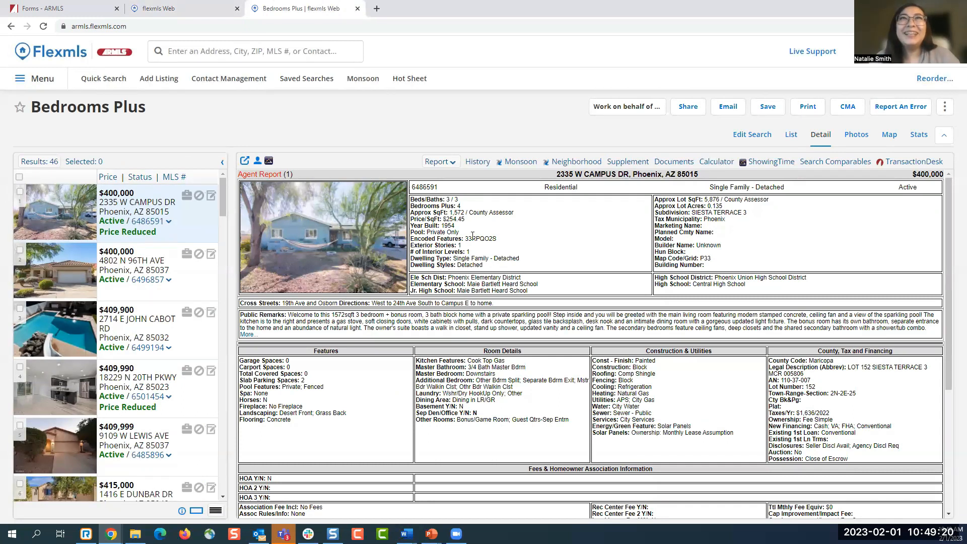
{"action": "left_click_drag", "start_coordinate": [411, 199], "coordinate": [461, 202]}
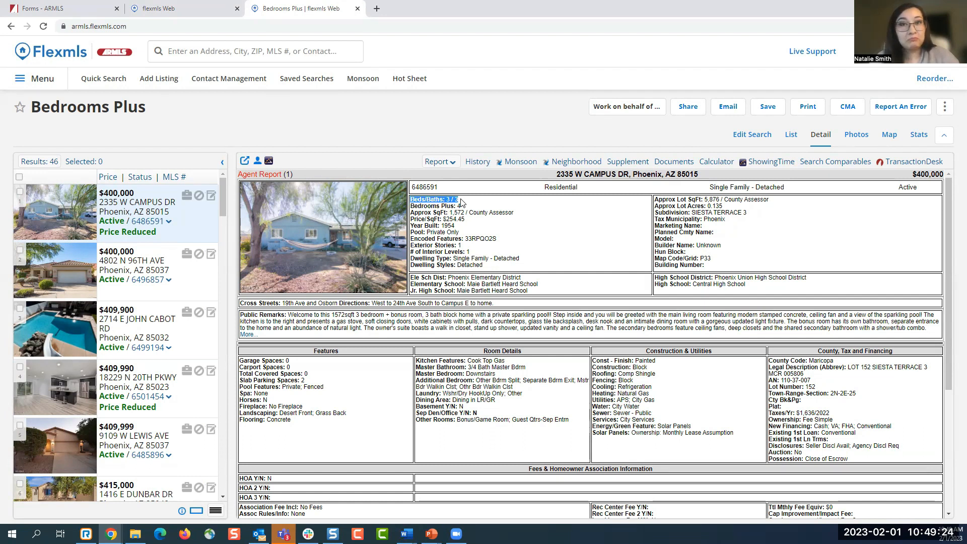
{"action": "left_click", "coordinate": [462, 202]}
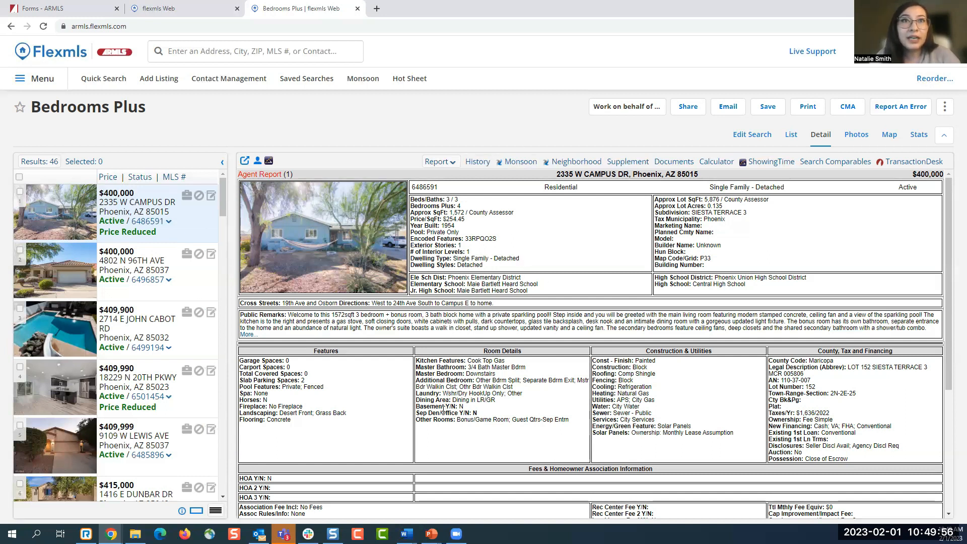
{"action": "left_click_drag", "start_coordinate": [416, 419], "coordinate": [510, 421]}
{"action": "left_click", "coordinate": [528, 427]}
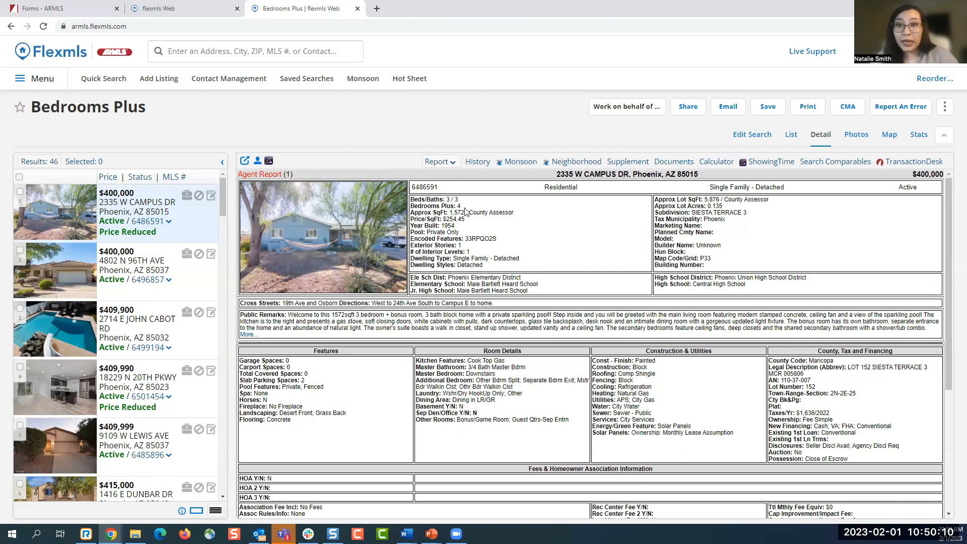
- Back on the copied listing's Details form, set Sep Den/Office Y/N to Y
{"action": "left_click", "coordinate": [198, 15]}
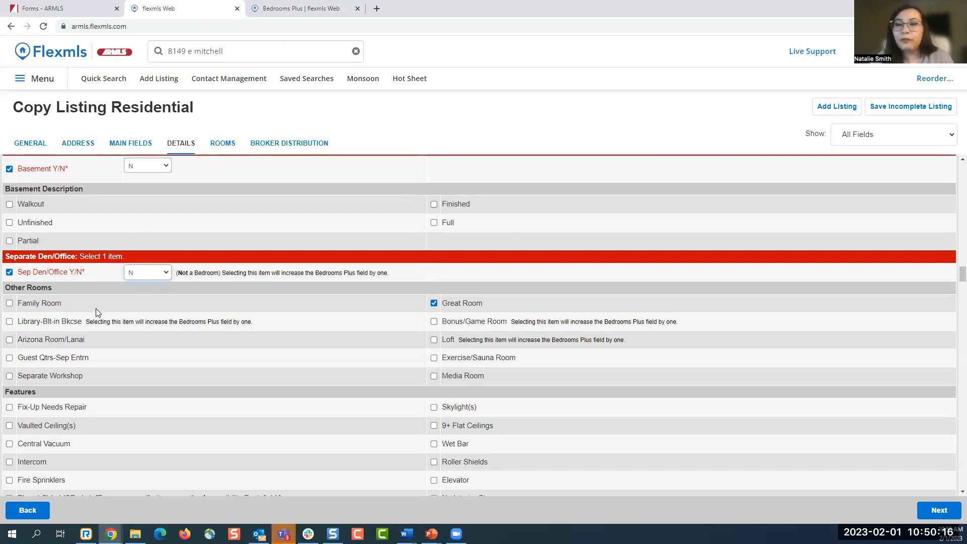
{"action": "left_click", "coordinate": [143, 276]}
{"action": "left_click", "coordinate": [148, 304]}
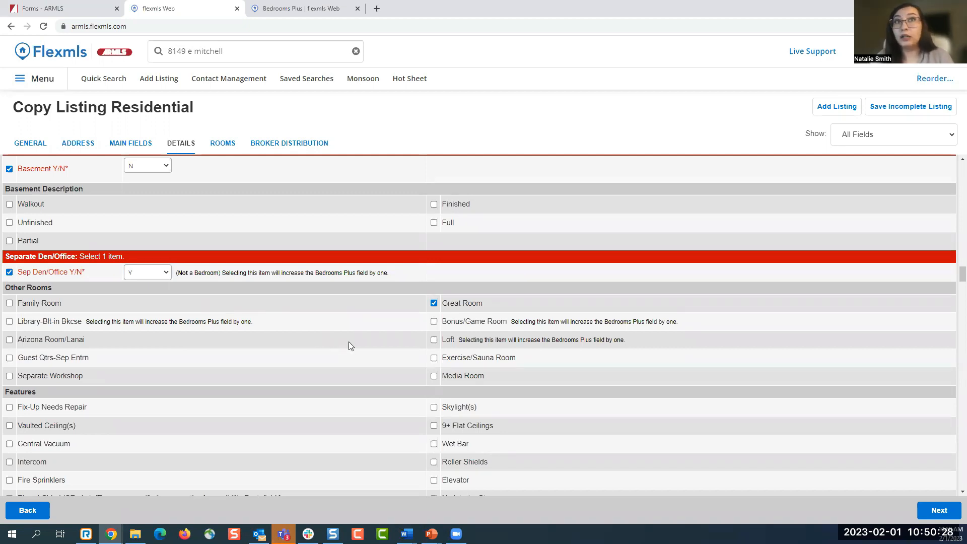
- Tick Loft under Other Rooms, reviewing the Bedrooms Plus notes for Loft and Bonus/Game Room
{"action": "left_click", "coordinate": [433, 340]}
{"action": "left_click_drag", "start_coordinate": [461, 341], "coordinate": [629, 347]}
{"action": "left_click", "coordinate": [629, 347]}
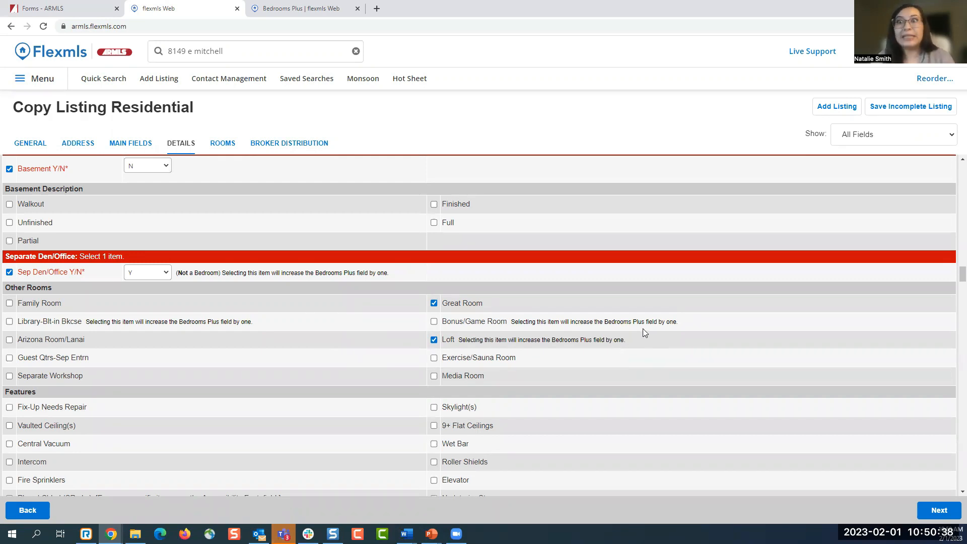
{"action": "left_click_drag", "start_coordinate": [680, 326], "coordinate": [508, 327]}
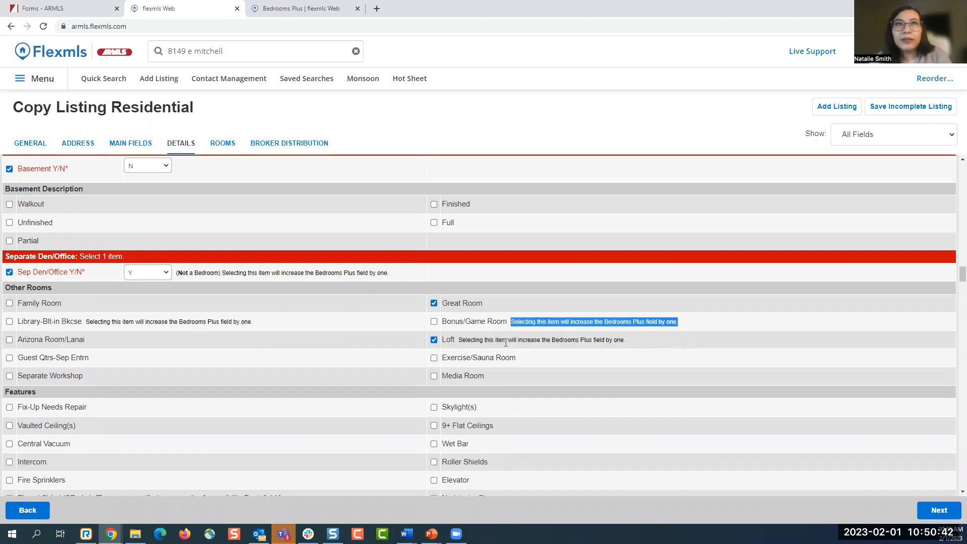
{"action": "left_click", "coordinate": [503, 338]}
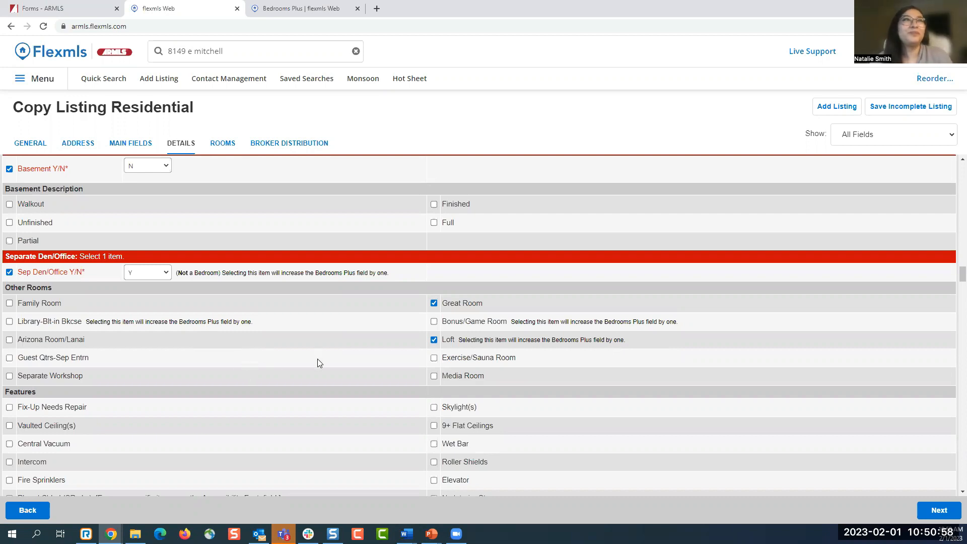
- Scroll the Details form down to the Property Description heading, select it, then deselect it
{"action": "scroll", "coordinate": [317, 361], "scroll_direction": "down", "scroll_amount": 3}
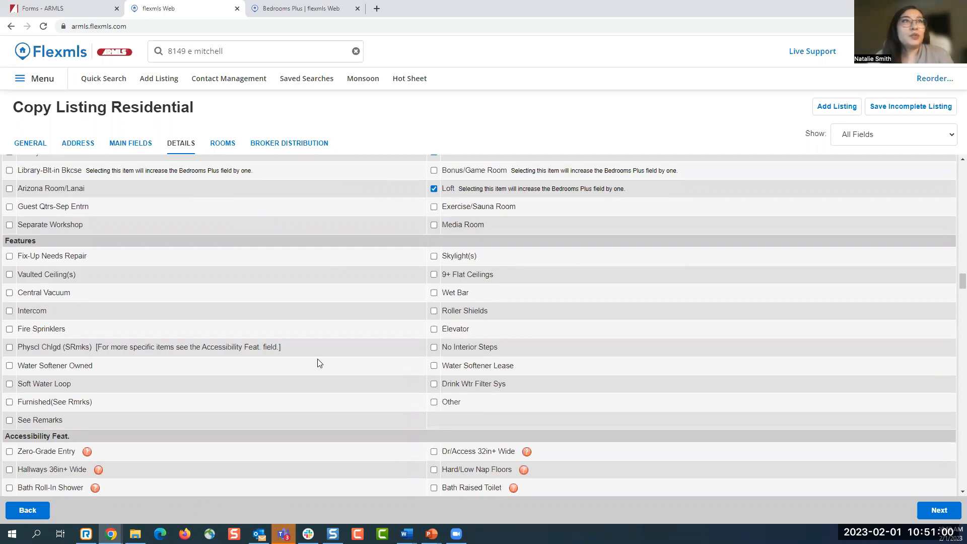
{"action": "scroll", "coordinate": [318, 362], "scroll_direction": "down", "scroll_amount": 12}
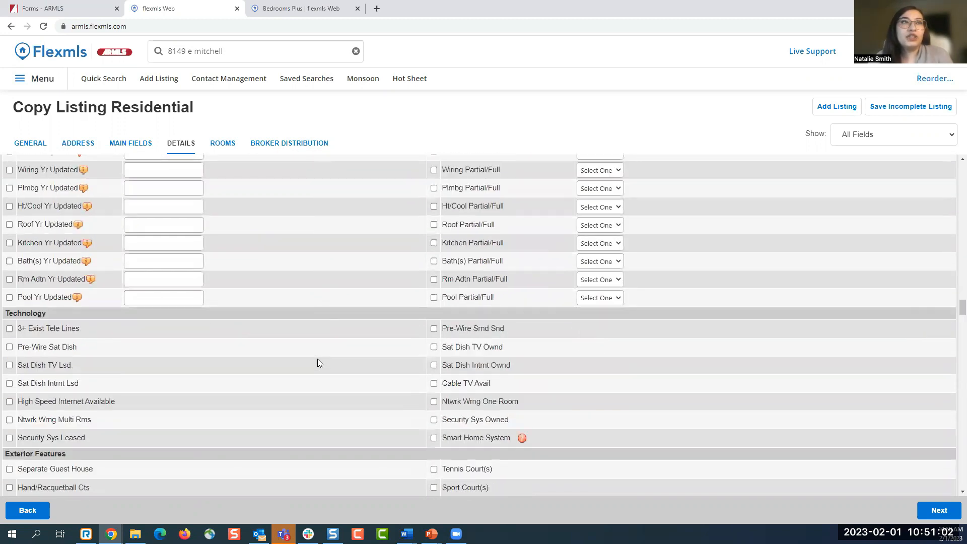
{"action": "scroll", "coordinate": [319, 362], "scroll_direction": "down", "scroll_amount": 8}
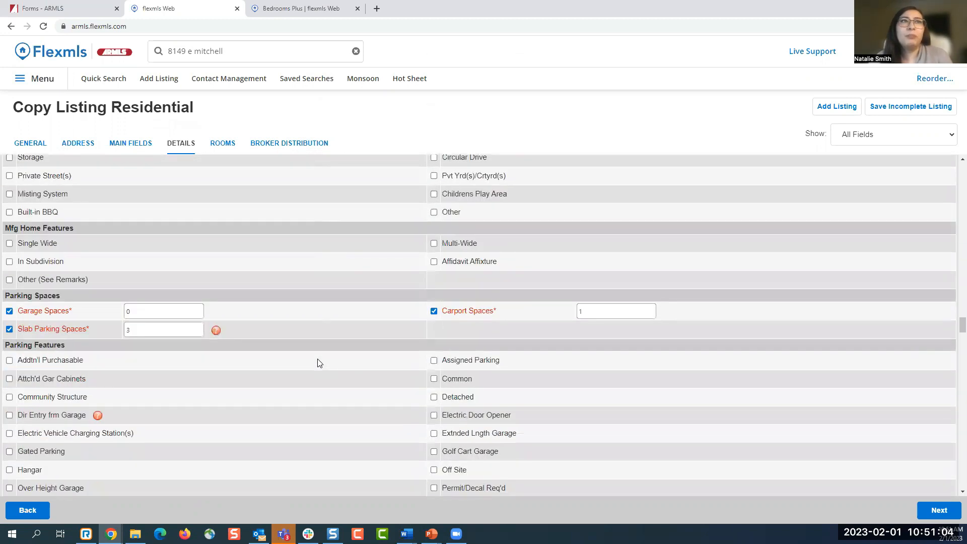
{"action": "scroll", "coordinate": [318, 363], "scroll_direction": "down", "scroll_amount": 6}
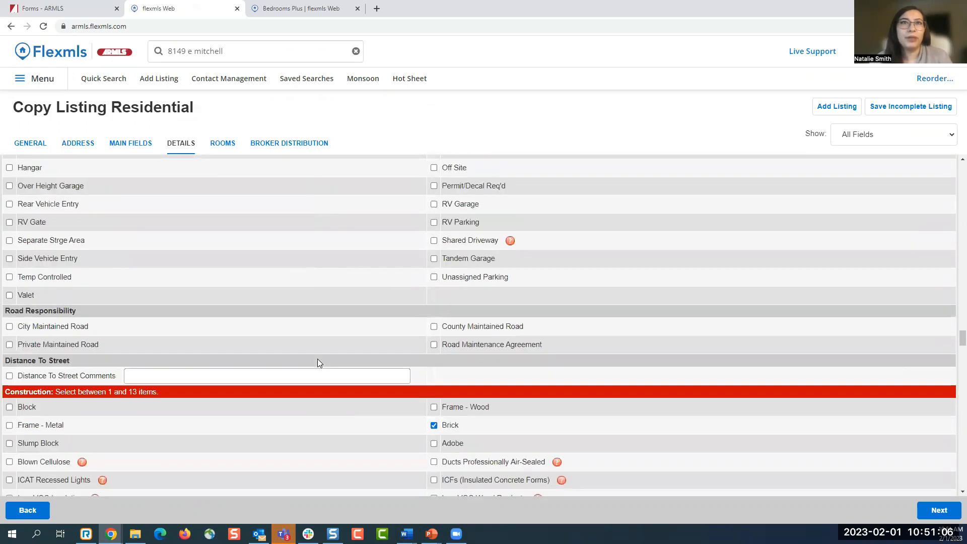
{"action": "scroll", "coordinate": [318, 361], "scroll_direction": "down", "scroll_amount": 13}
{"action": "scroll", "coordinate": [318, 362], "scroll_direction": "down", "scroll_amount": 15}
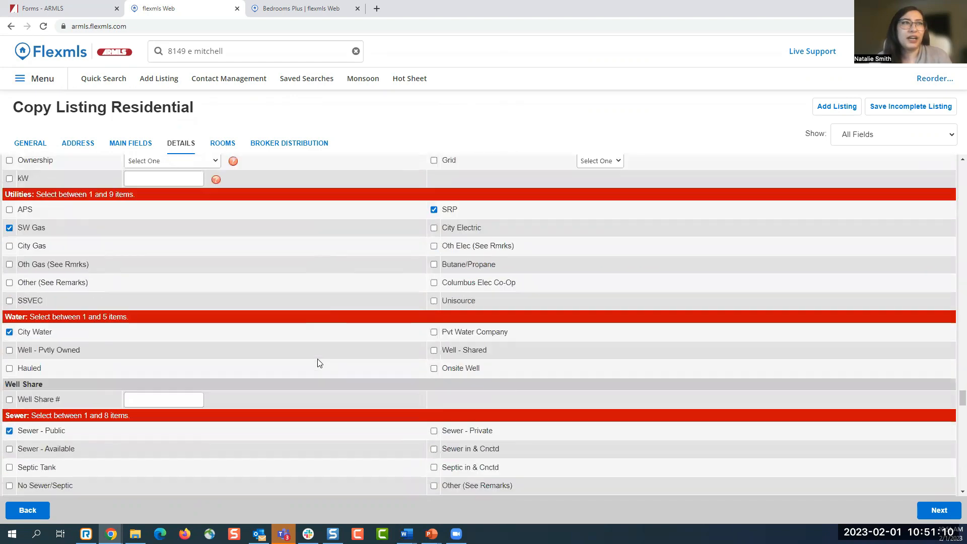
{"action": "scroll", "coordinate": [317, 362], "scroll_direction": "down", "scroll_amount": 9}
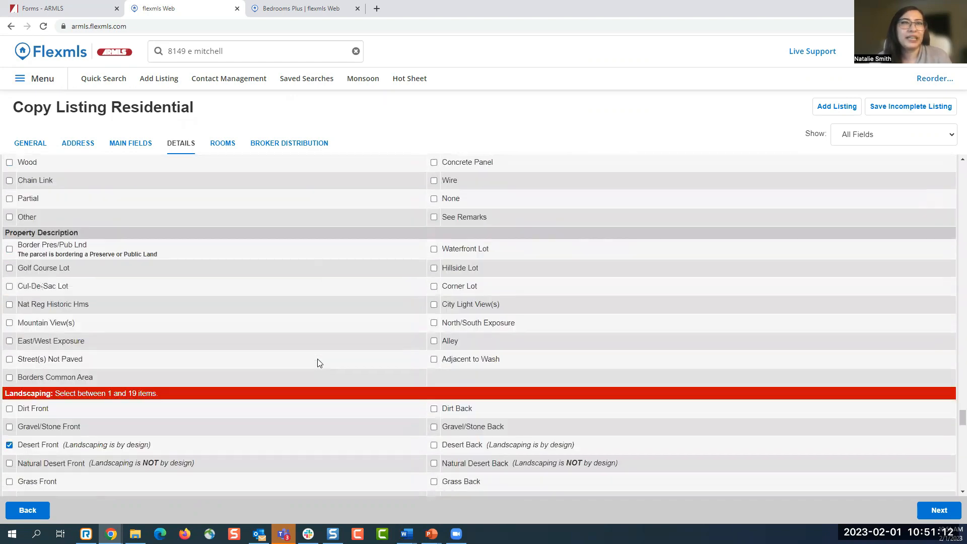
{"action": "triple_click", "coordinate": [36, 232]}
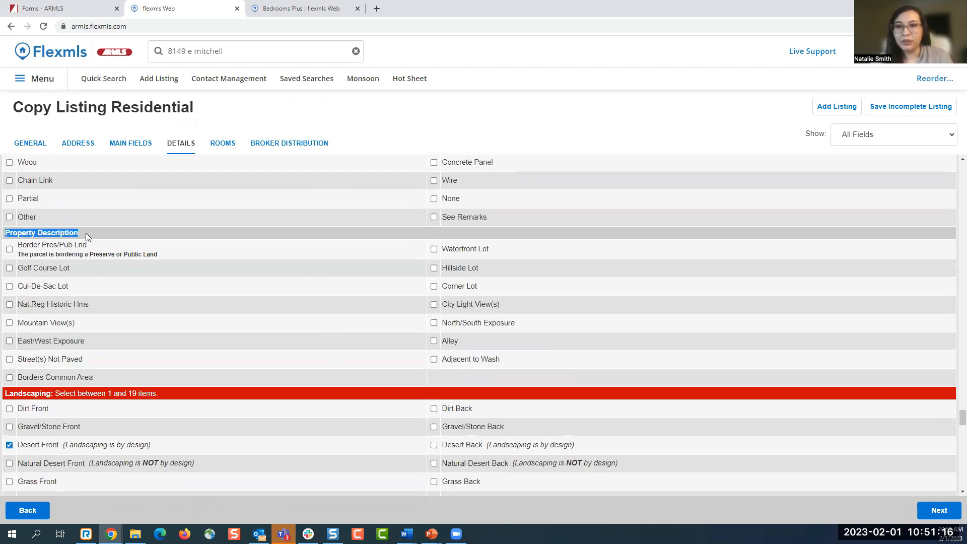
{"action": "left_click", "coordinate": [16, 240]}
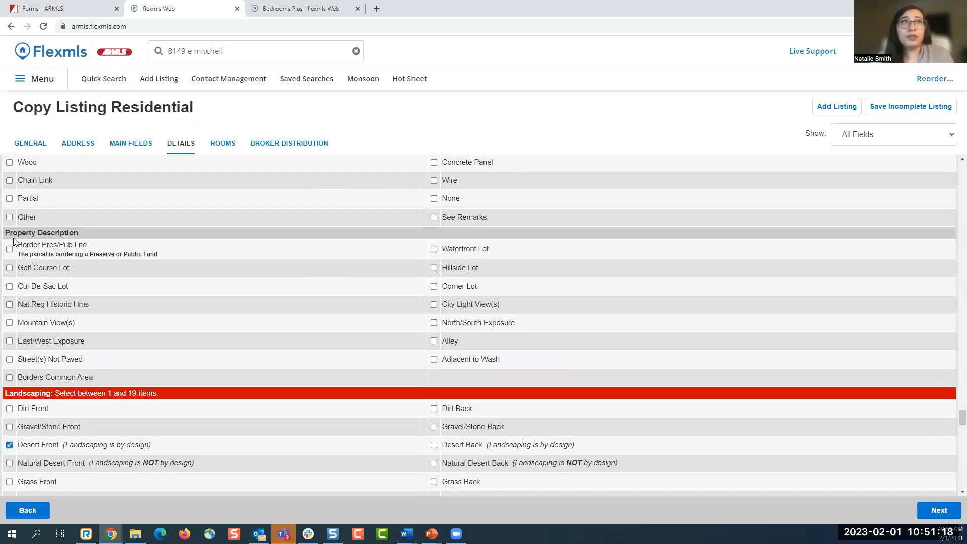
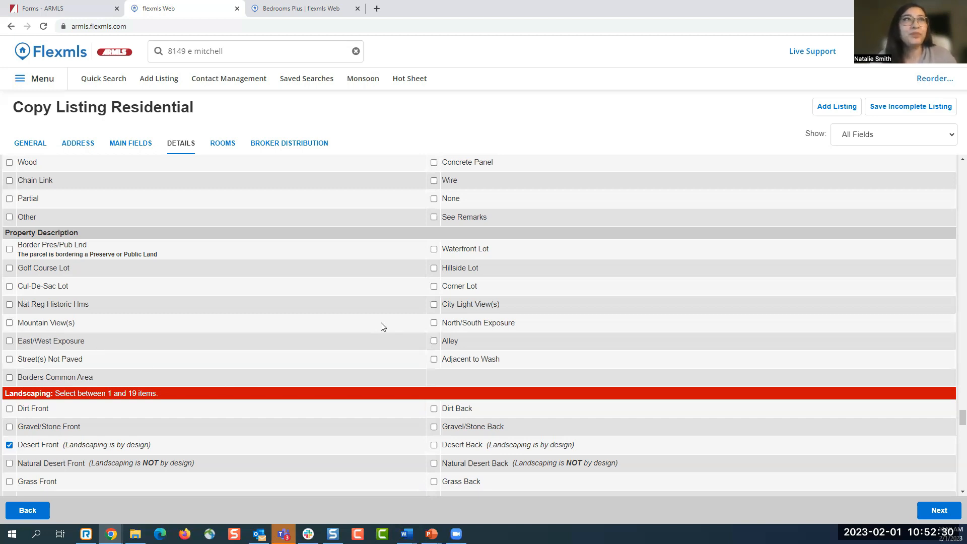
- Scroll down through the listing form's Showing Instructions fields and back up
{"action": "scroll", "coordinate": [381, 323], "scroll_direction": "down", "scroll_amount": 6}
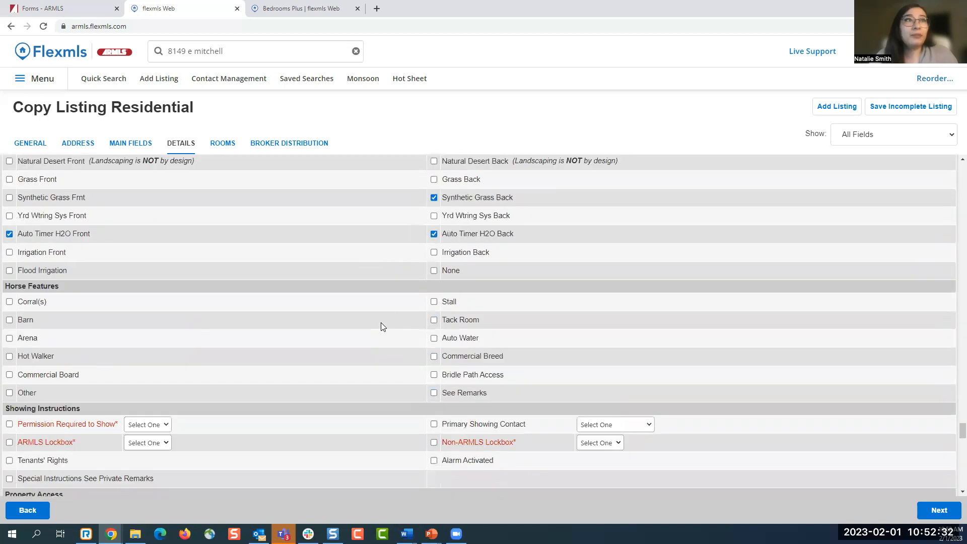
{"action": "scroll", "coordinate": [381, 327], "scroll_direction": "down", "scroll_amount": 1}
{"action": "scroll", "coordinate": [382, 326], "scroll_direction": "down", "scroll_amount": 12}
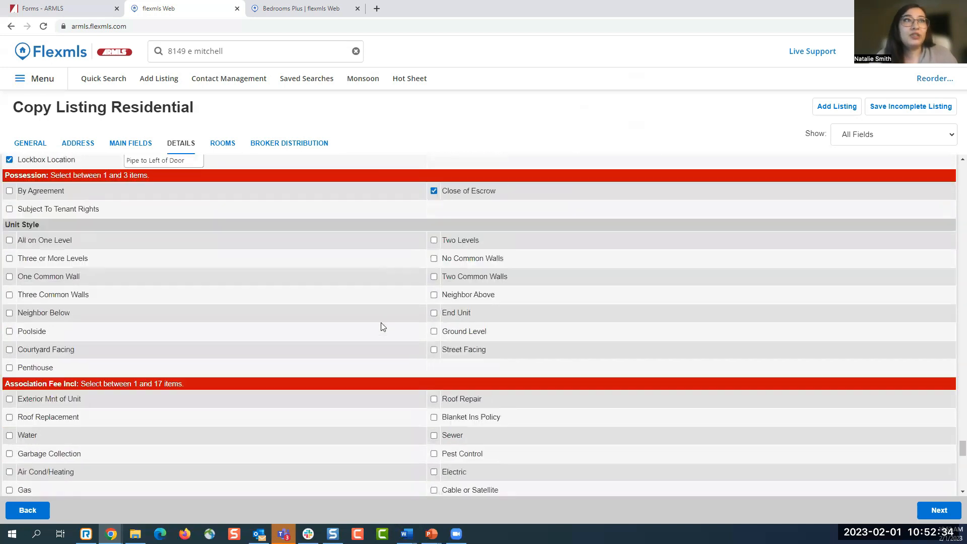
{"action": "scroll", "coordinate": [382, 324], "scroll_direction": "down", "scroll_amount": 11}
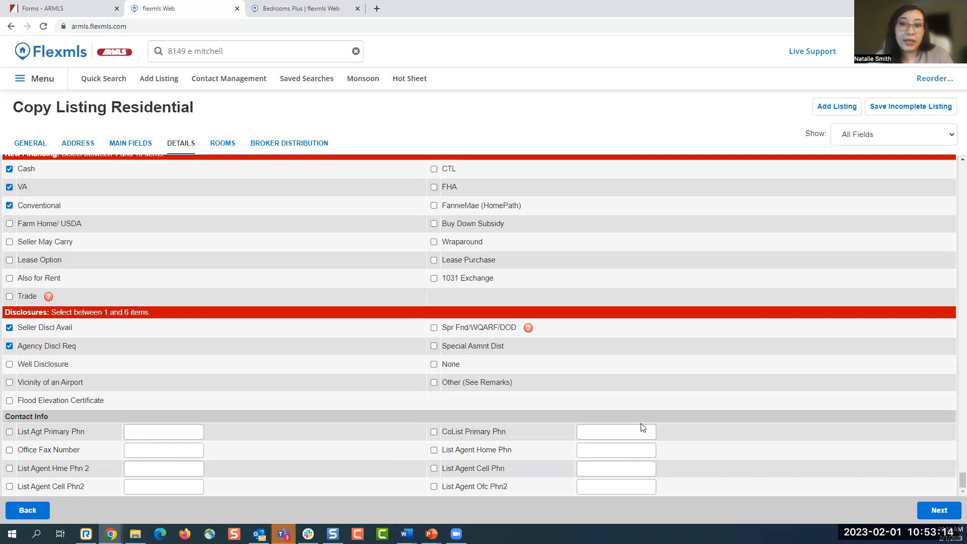
{"action": "scroll", "coordinate": [648, 428], "scroll_direction": "up", "scroll_amount": 6}
{"action": "scroll", "coordinate": [652, 428], "scroll_direction": "up", "scroll_amount": 20}
{"action": "scroll", "coordinate": [649, 427], "scroll_direction": "up", "scroll_amount": 20}
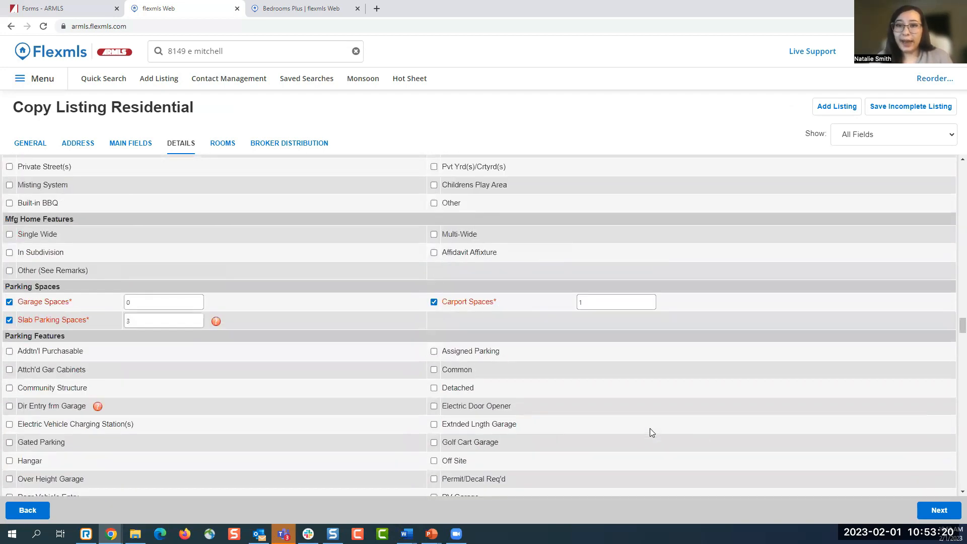
{"action": "scroll", "coordinate": [650, 429], "scroll_direction": "up", "scroll_amount": 20}
{"action": "scroll", "coordinate": [650, 428], "scroll_direction": "up", "scroll_amount": 20}
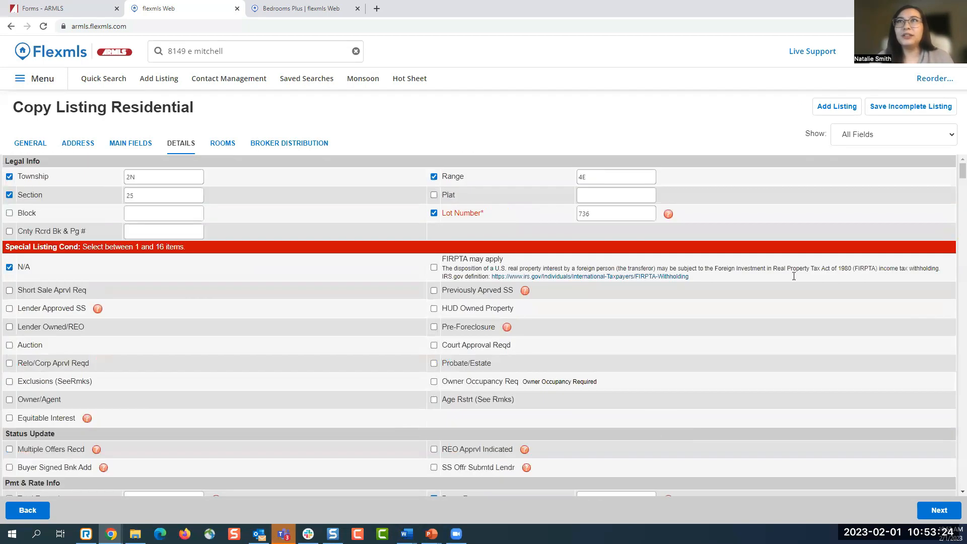
- Filter the form to Empty Required Fields Only, then try Save Incomplete Listing
{"action": "left_click", "coordinate": [899, 142]}
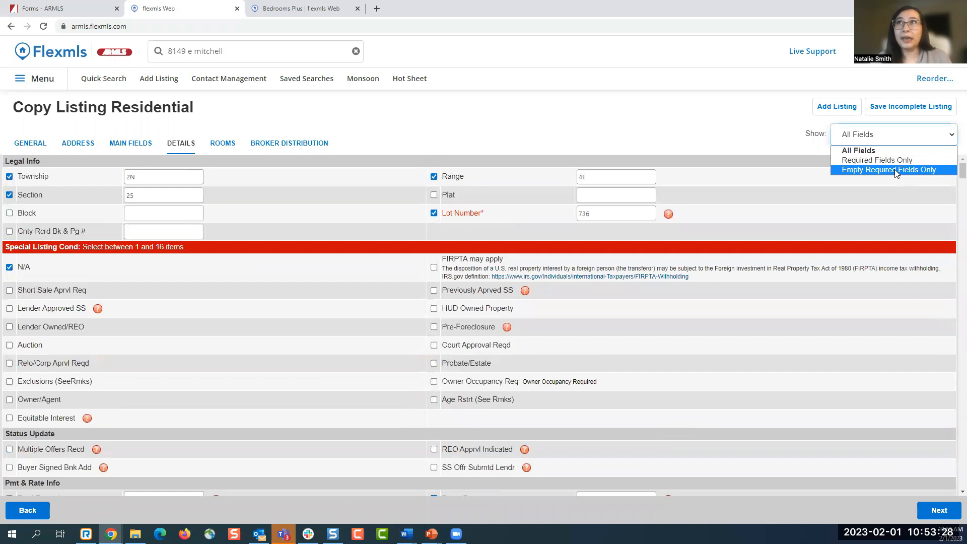
{"action": "left_click", "coordinate": [762, 131]}
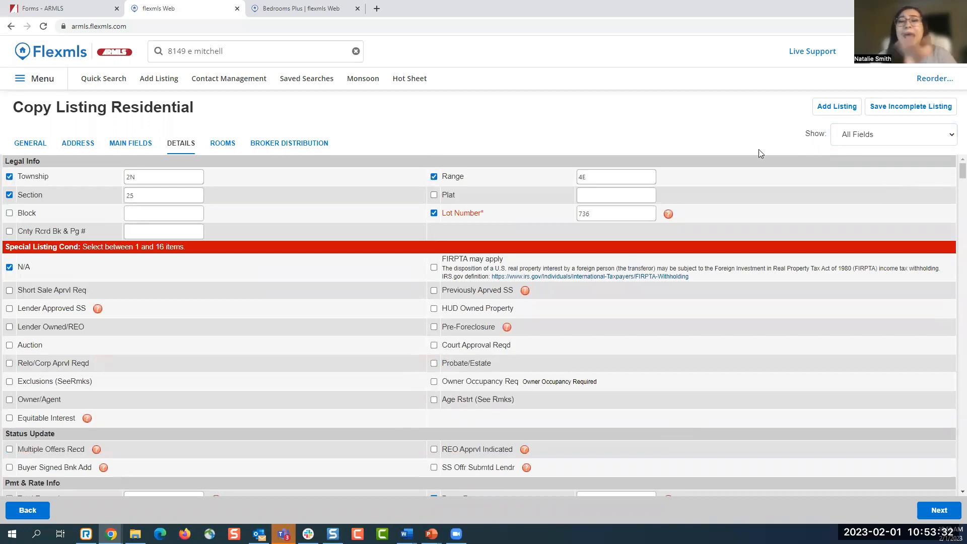
{"action": "left_click", "coordinate": [877, 139]}
{"action": "left_click", "coordinate": [876, 170]}
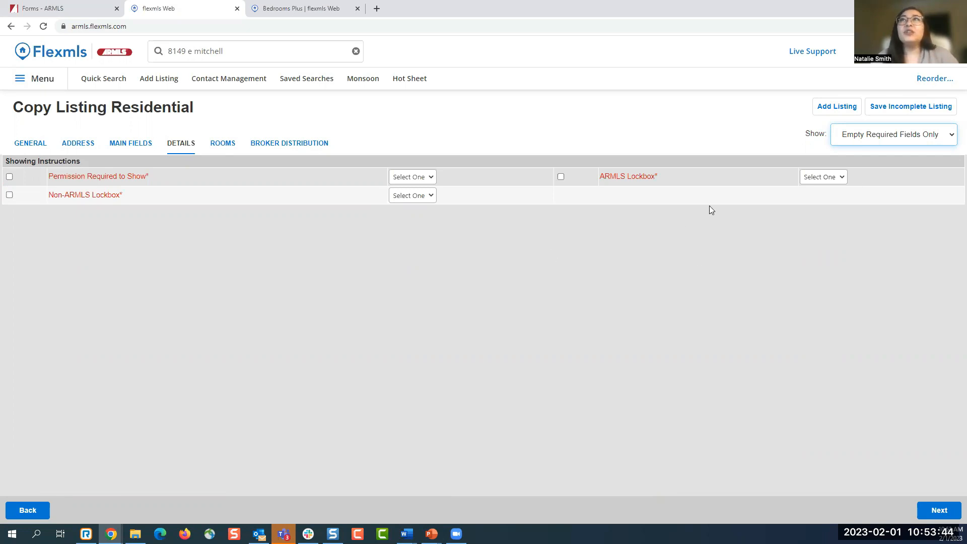
{"action": "left_click", "coordinate": [932, 107]}
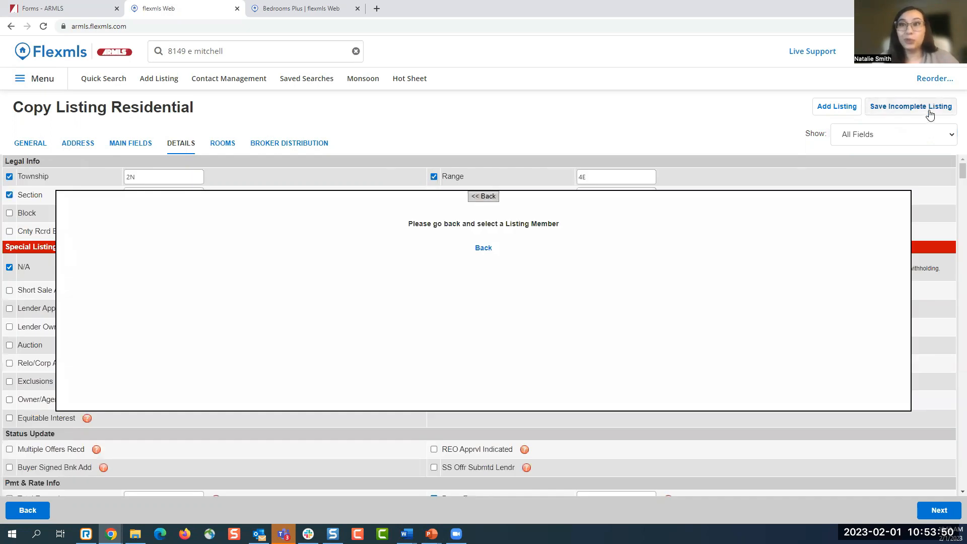
- Dismiss the Listing Member prompt and leave the unsaved listing for Change Listing
{"action": "left_click", "coordinate": [492, 254]}
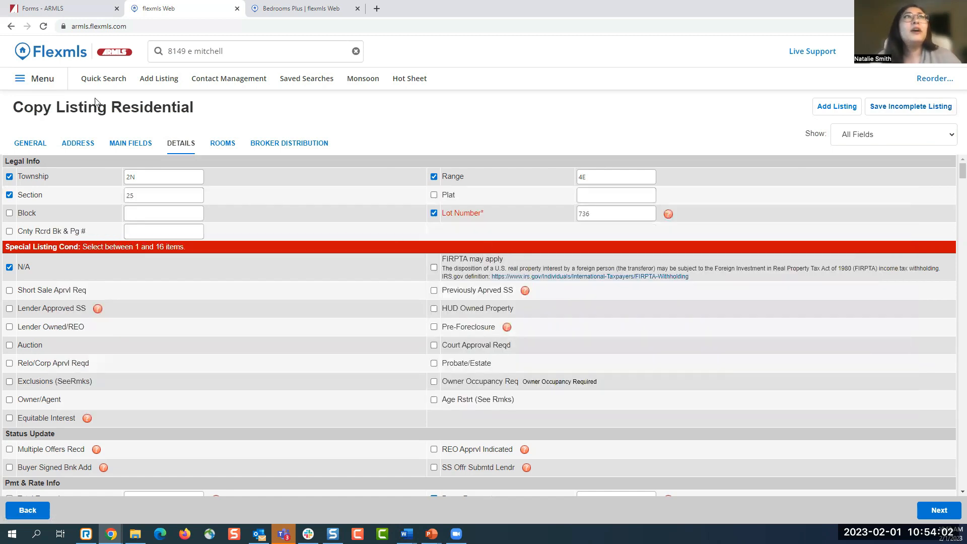
{"action": "left_click", "coordinate": [48, 81]}
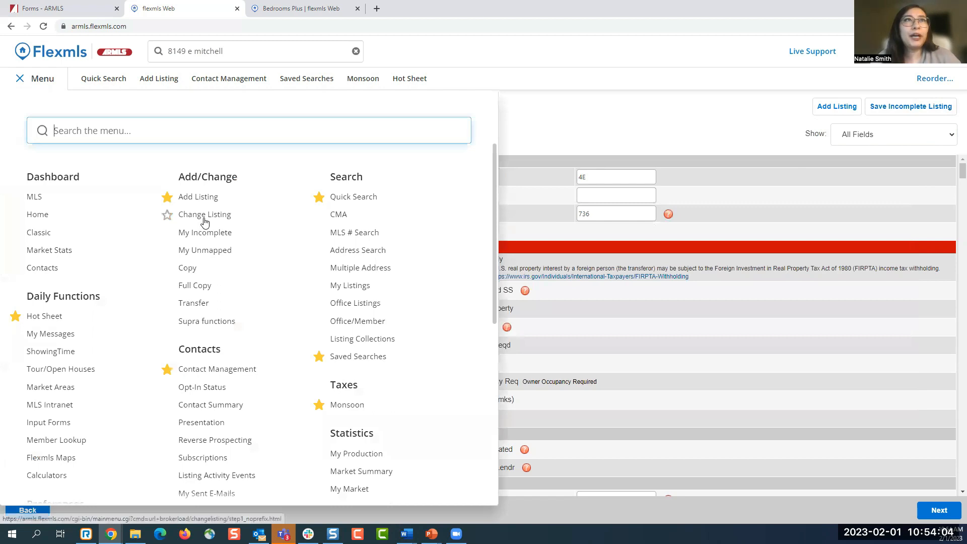
{"action": "left_click", "coordinate": [205, 215]}
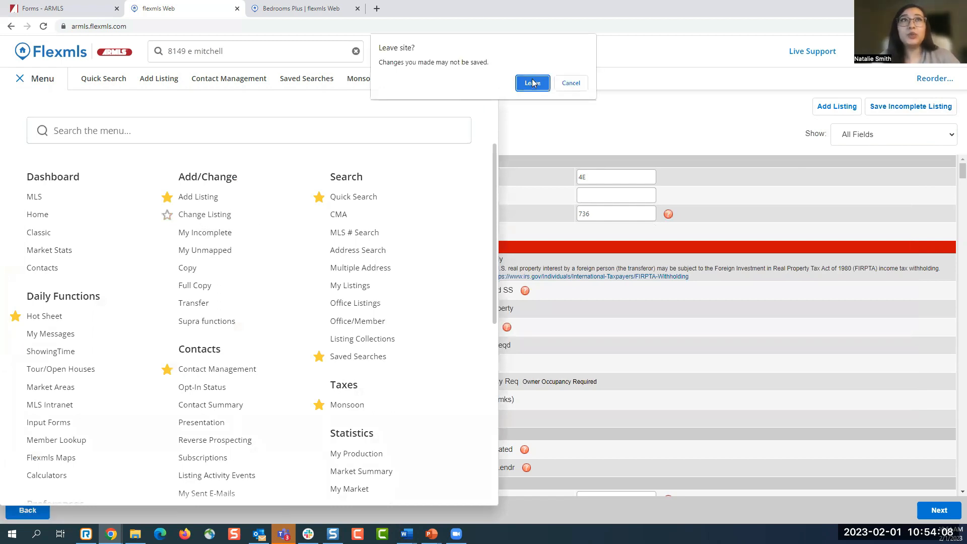
{"action": "left_click", "coordinate": [526, 83]}
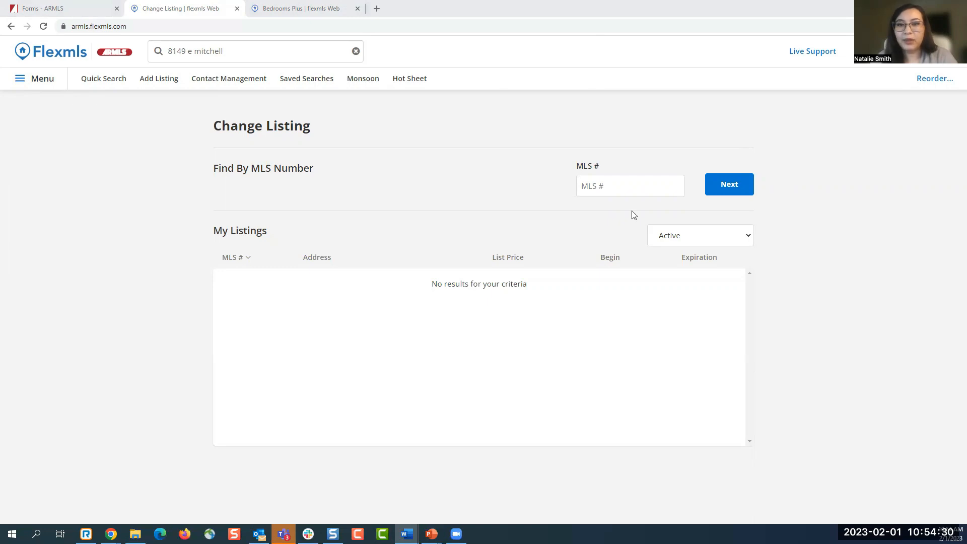
- Look up listing 6128912 by pasting its MLS number on Change Listing
{"action": "left_click", "coordinate": [684, 186]}
{"action": "type", "text": "6128912"}
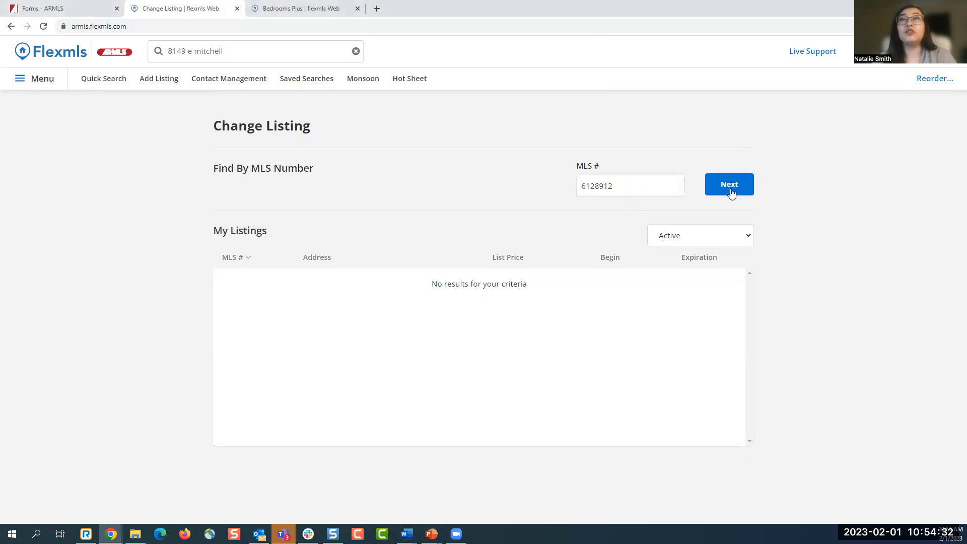
{"action": "left_click", "coordinate": [729, 185]}
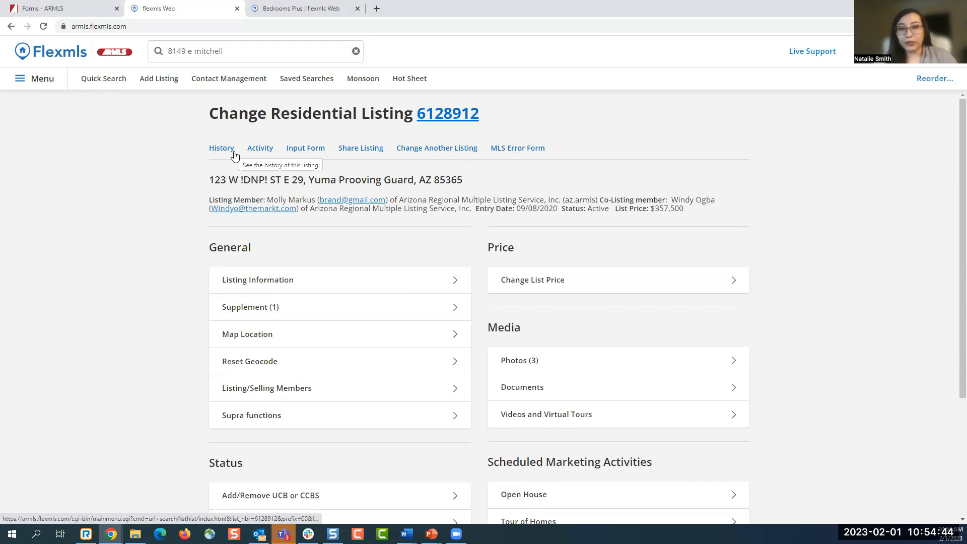
{"action": "left_click", "coordinate": [308, 153]}
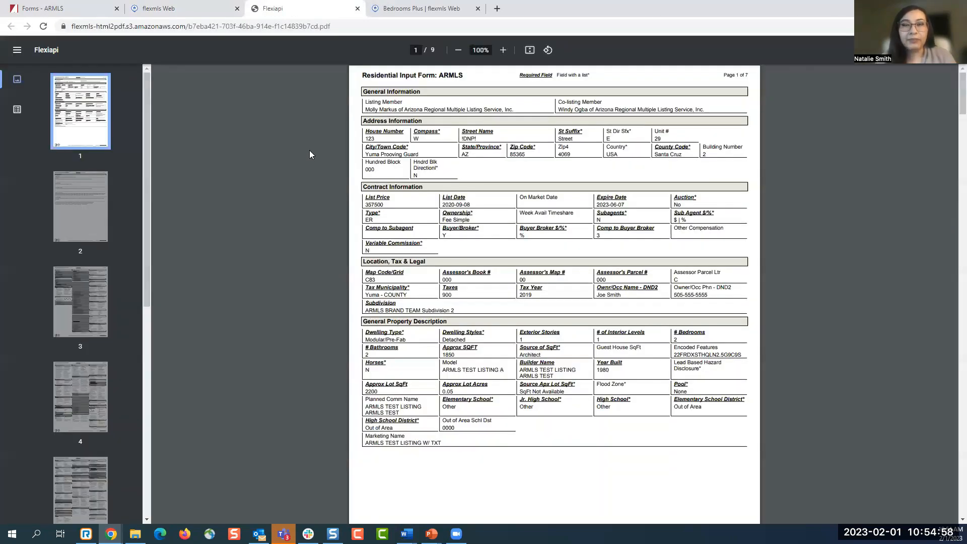
{"action": "scroll", "coordinate": [684, 261], "scroll_direction": "up", "scroll_amount": 2}
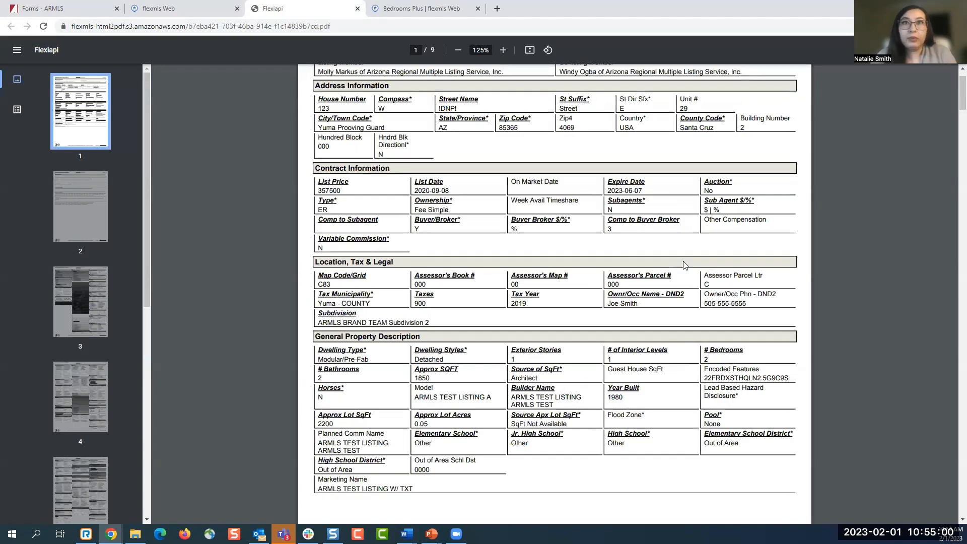
{"action": "scroll", "coordinate": [722, 277], "scroll_direction": "up", "scroll_amount": 2}
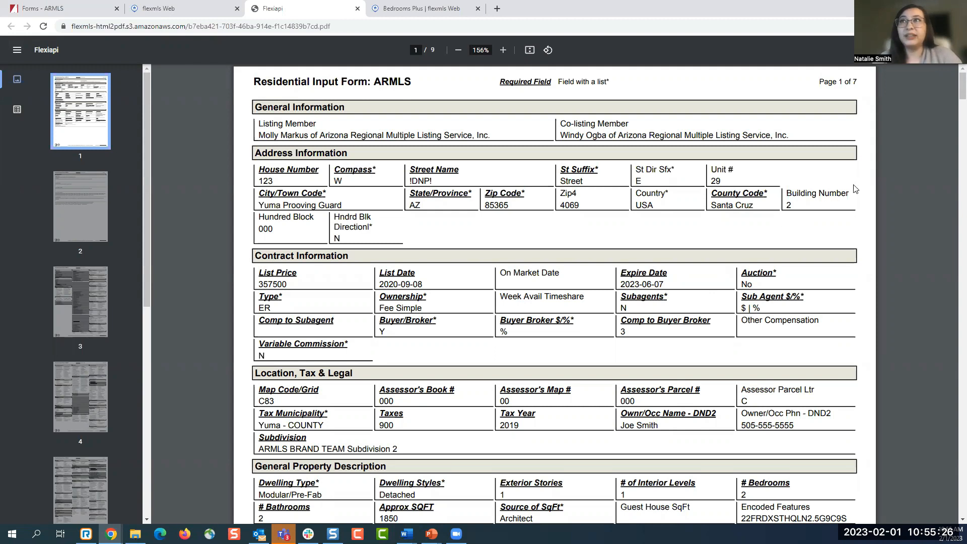
{"action": "left_click_drag", "start_coordinate": [952, 87], "coordinate": [952, 387]}
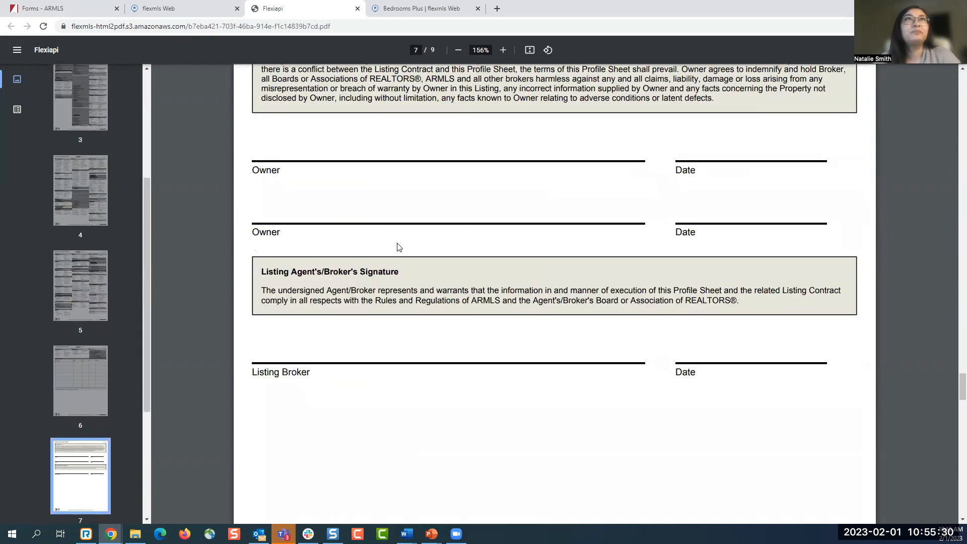
{"action": "left_click", "coordinate": [357, 8]}
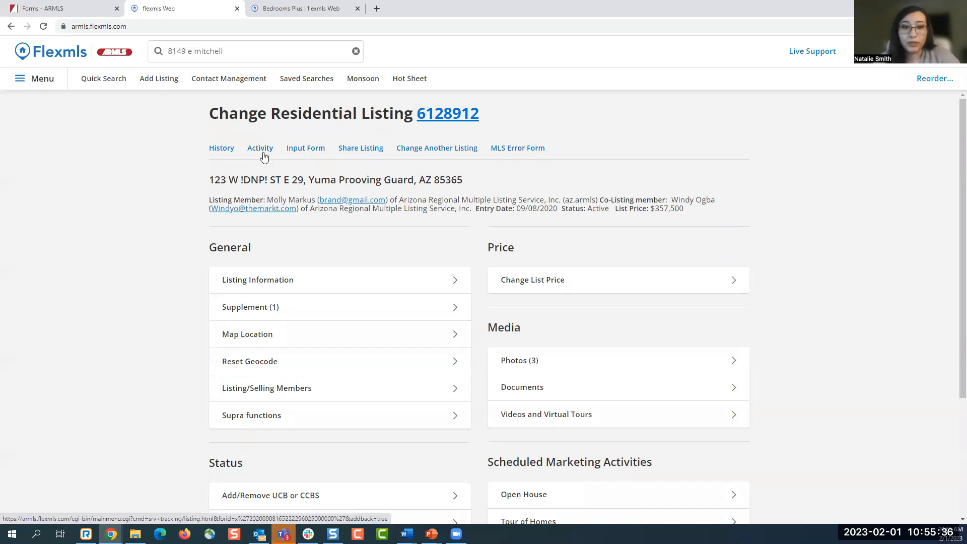
- Open listing 6128912's enlarged Activity statistics and bring up its Auto Emails setup
{"action": "left_click", "coordinate": [261, 154]}
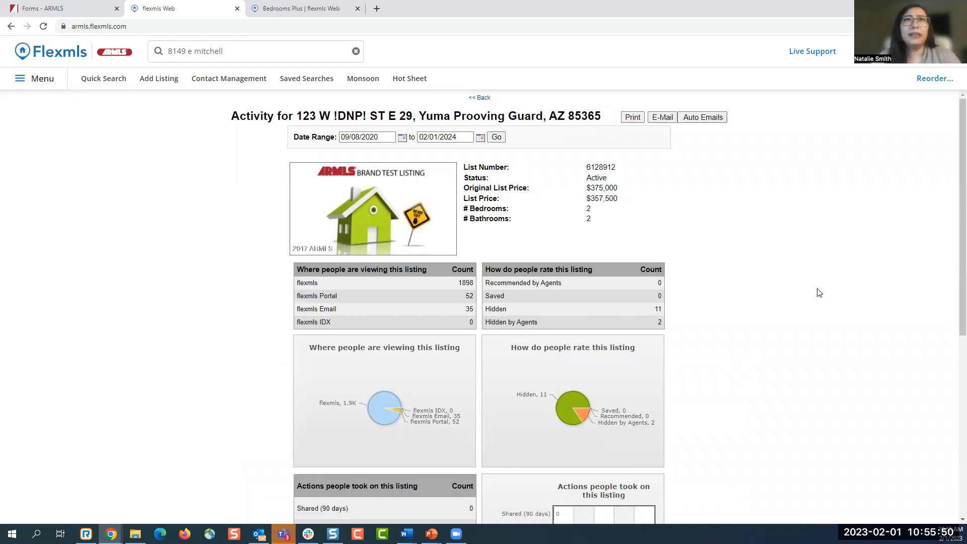
{"action": "key", "text": "ctrl+plus"}
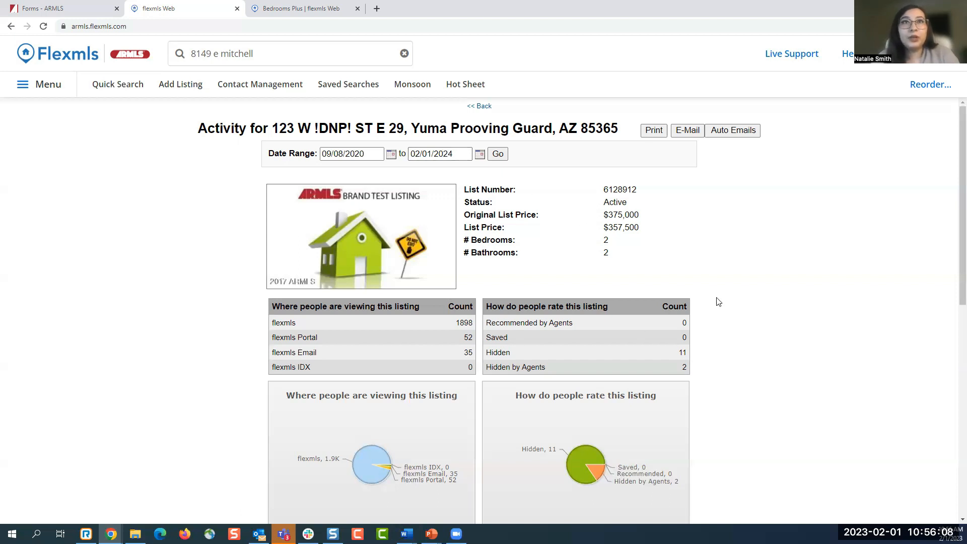
{"action": "scroll", "coordinate": [718, 301], "scroll_direction": "down", "scroll_amount": 1}
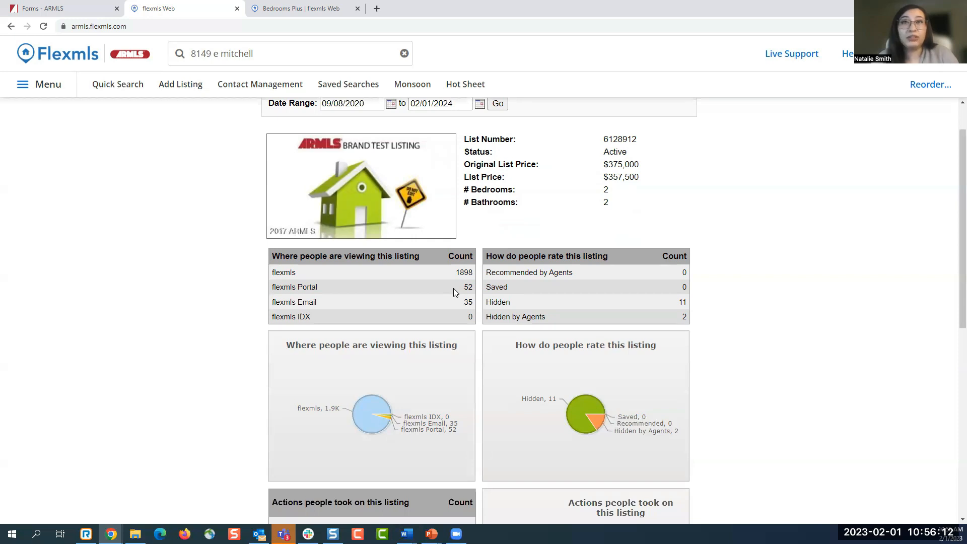
{"action": "scroll", "coordinate": [454, 292], "scroll_direction": "up", "scroll_amount": 1}
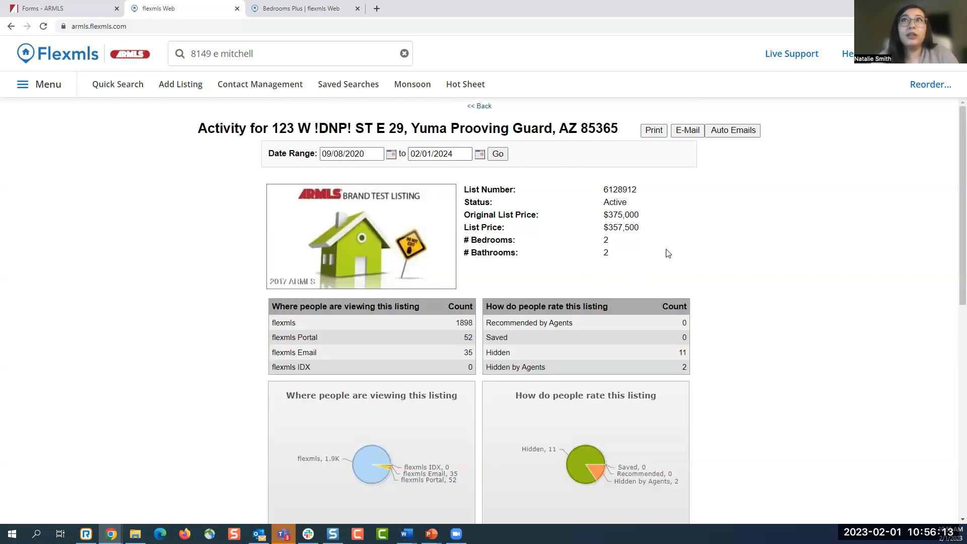
{"action": "left_click", "coordinate": [731, 135]}
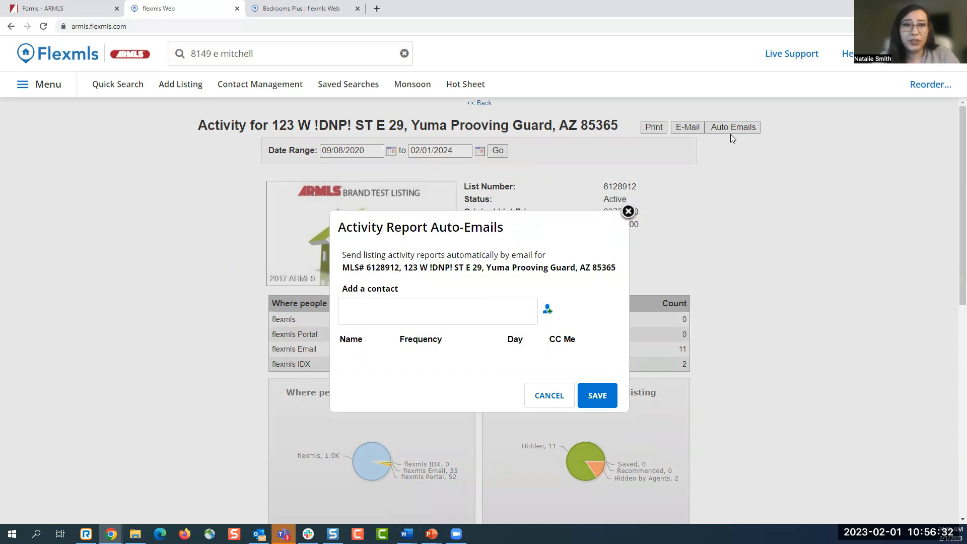
- Cancel Auto-Emails and review the activity report down to the also-viewed listings table
{"action": "left_click", "coordinate": [544, 396]}
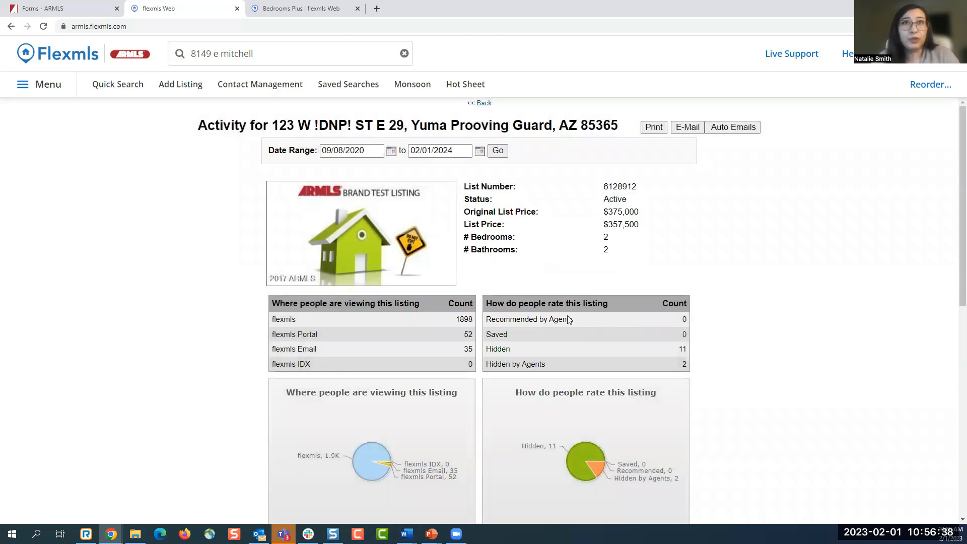
{"action": "scroll", "coordinate": [603, 307], "scroll_direction": "down", "scroll_amount": 3}
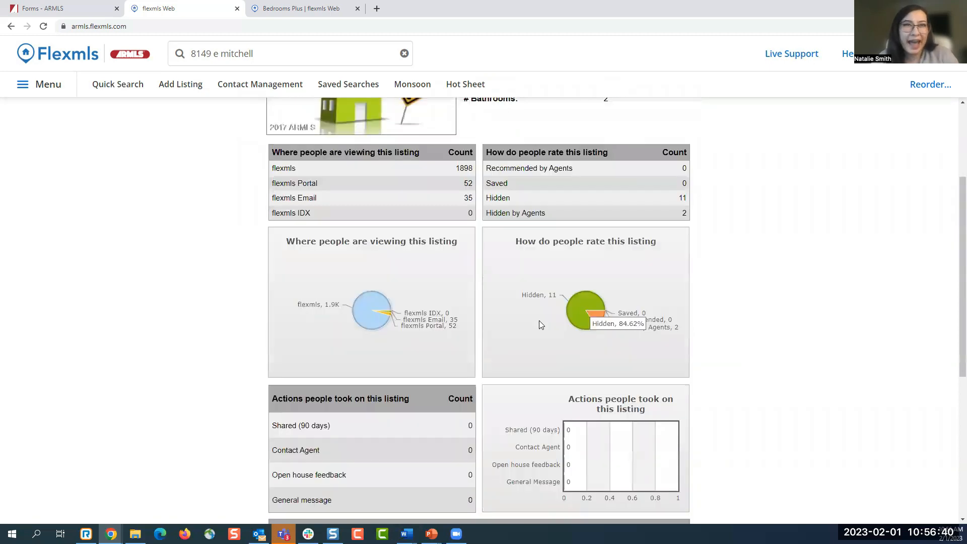
{"action": "scroll", "coordinate": [489, 320], "scroll_direction": "down", "scroll_amount": 1}
{"action": "scroll", "coordinate": [484, 329], "scroll_direction": "down", "scroll_amount": 4}
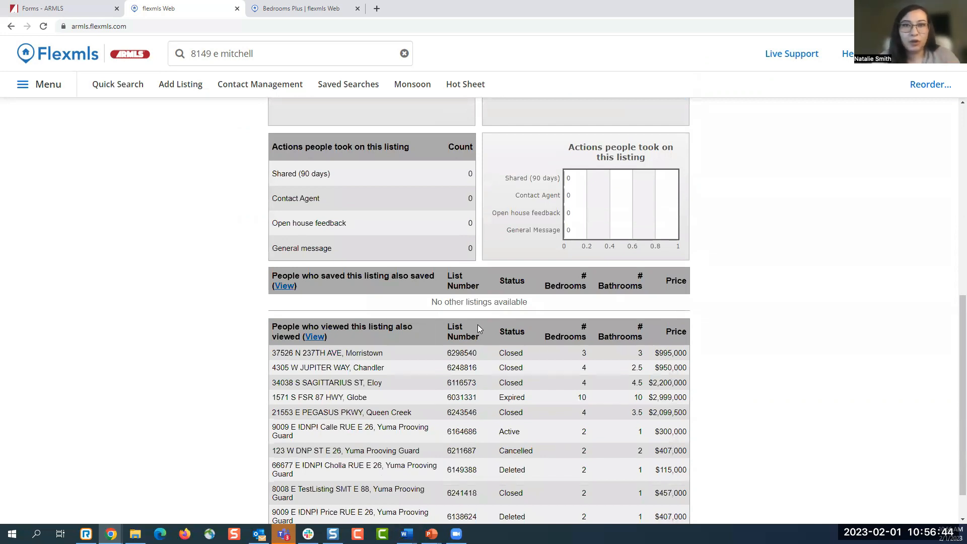
{"action": "scroll", "coordinate": [481, 330], "scroll_direction": "down", "scroll_amount": 1}
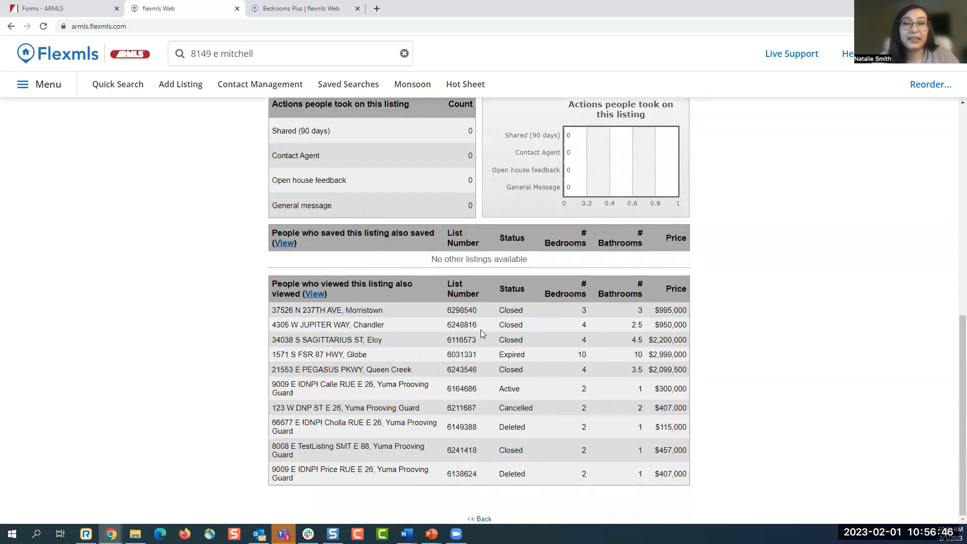
{"action": "scroll", "coordinate": [481, 329], "scroll_direction": "up", "scroll_amount": 2}
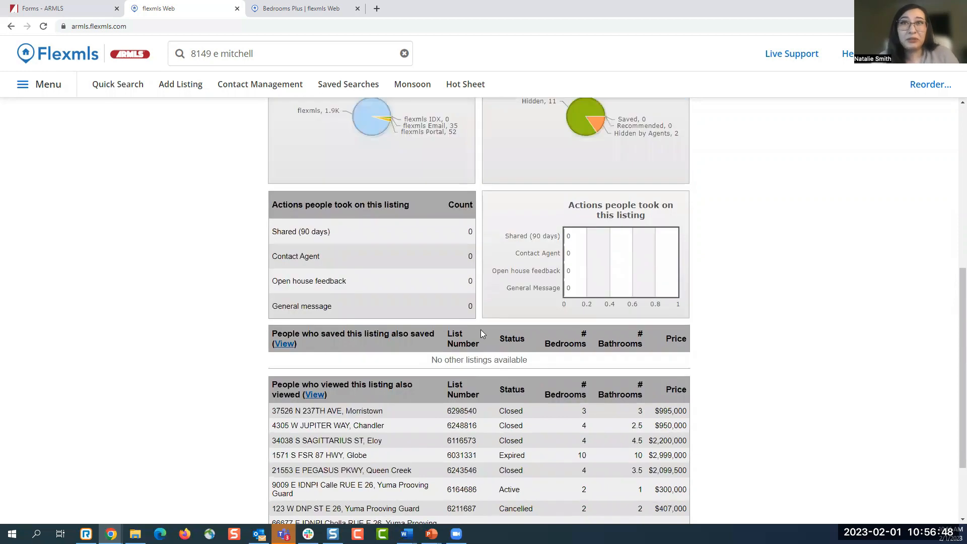
{"action": "scroll", "coordinate": [481, 329], "scroll_direction": "up", "scroll_amount": 7}
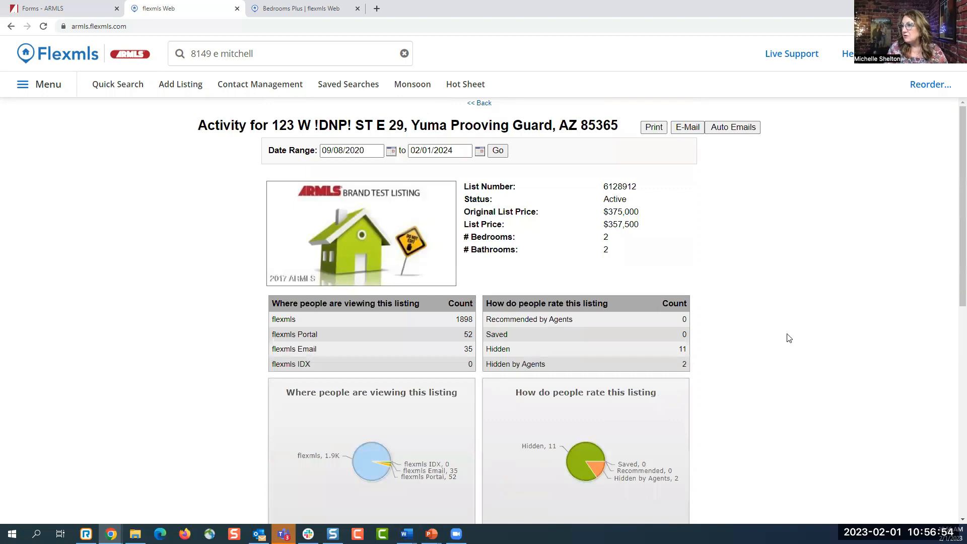
{"action": "scroll", "coordinate": [789, 338], "scroll_direction": "down", "scroll_amount": 6}
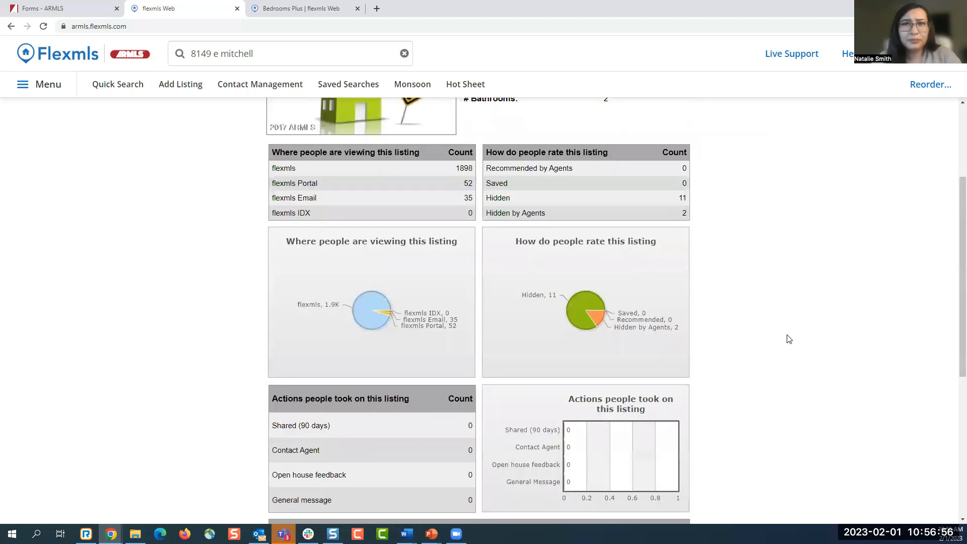
{"action": "scroll", "coordinate": [788, 339], "scroll_direction": "down", "scroll_amount": 1}
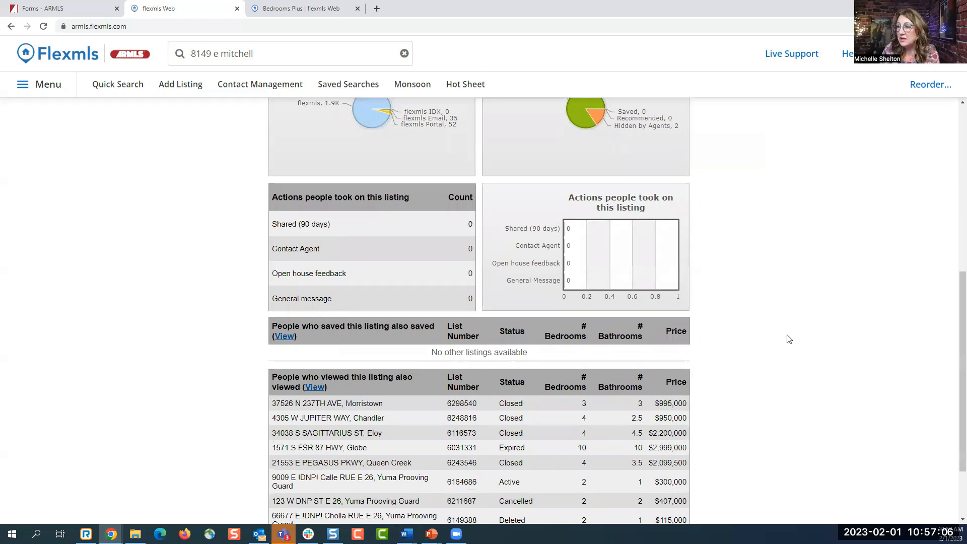
{"action": "scroll", "coordinate": [791, 344], "scroll_direction": "down", "scroll_amount": 2}
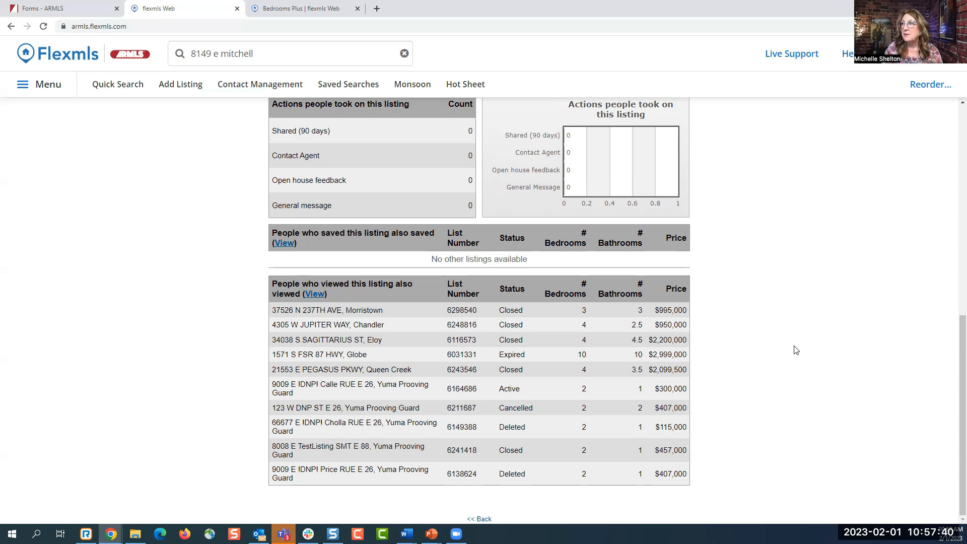
{"action": "scroll", "coordinate": [821, 366], "scroll_direction": "up", "scroll_amount": 10}
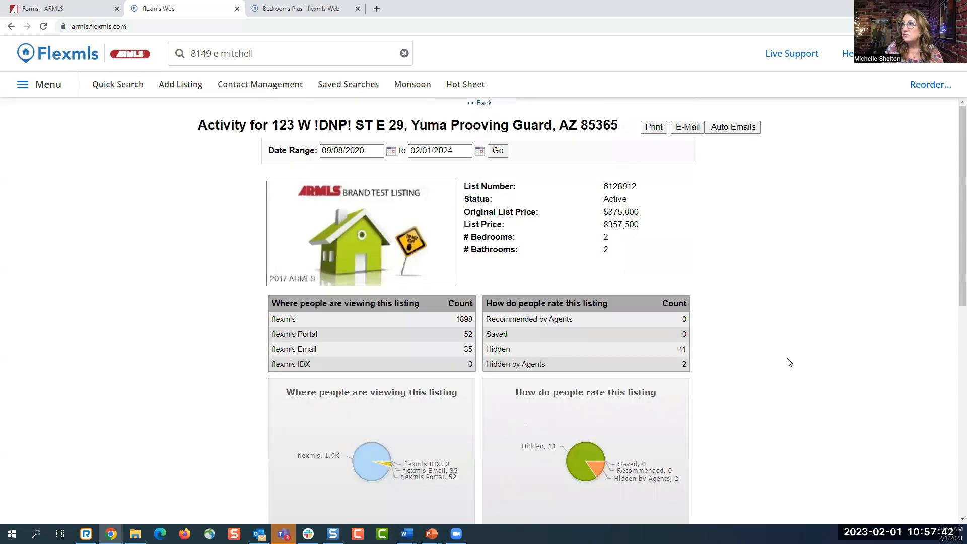
{"action": "left_click", "coordinate": [722, 130]}
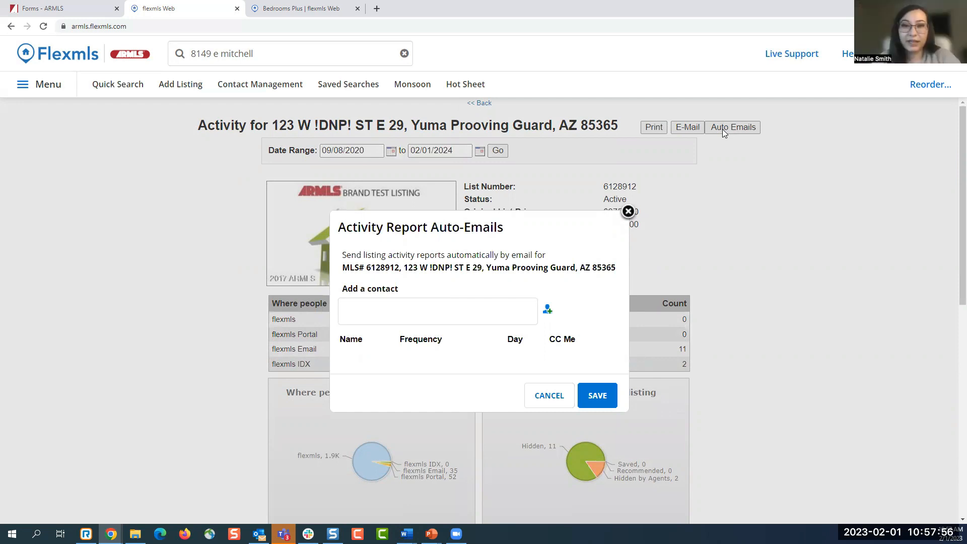
{"action": "left_click", "coordinate": [628, 211]}
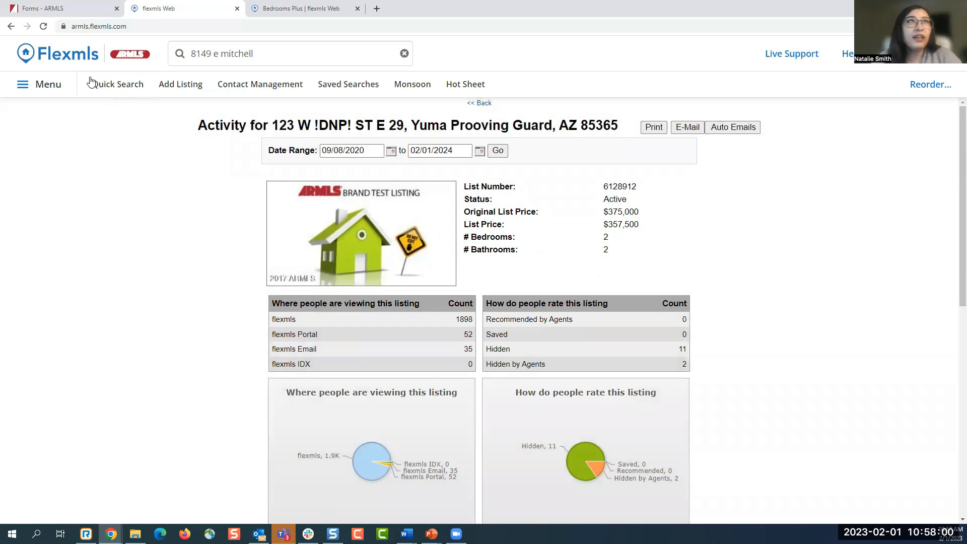
{"action": "left_click", "coordinate": [51, 59]}
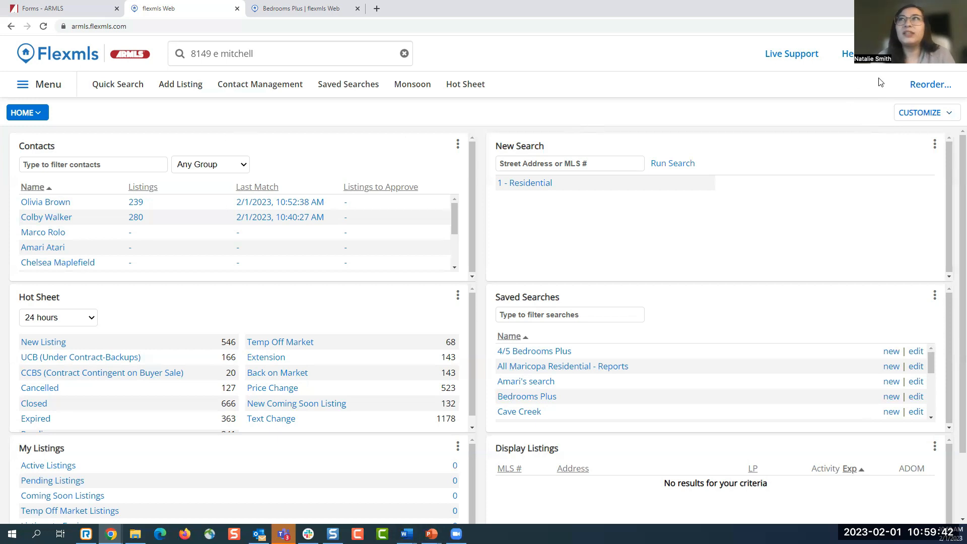
- Change user to the other agent's account via the avatar menu
{"action": "left_click", "coordinate": [905, 64]}
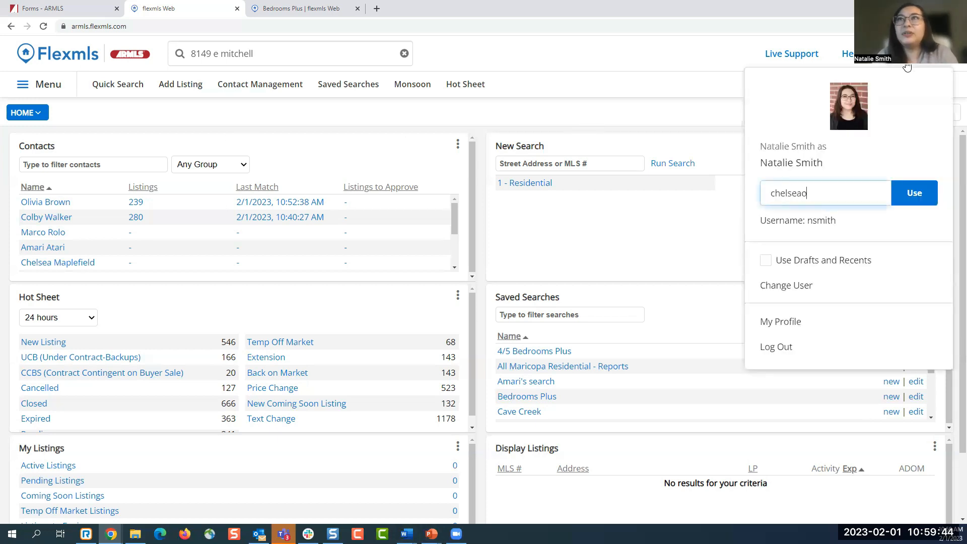
{"action": "key", "text": "Return"}
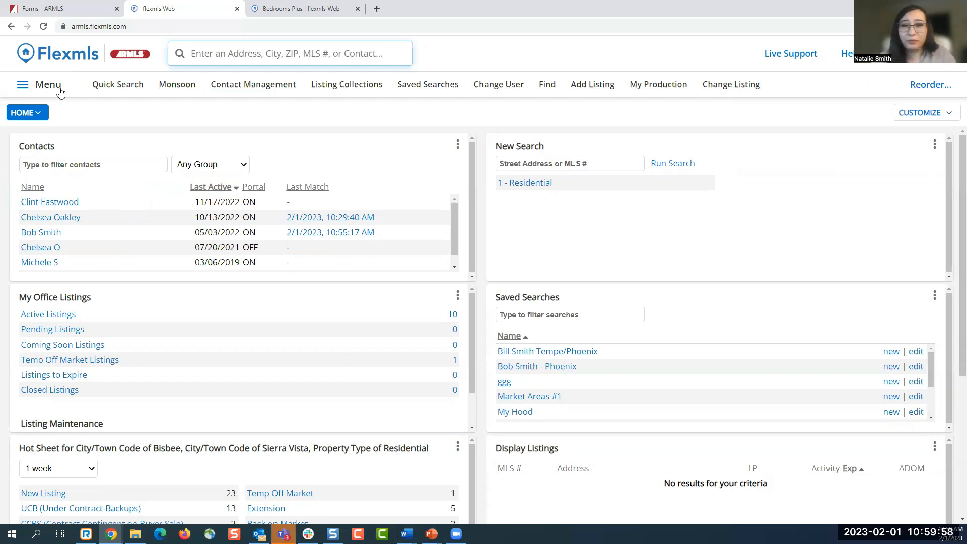
- Go to Contacts > Reverse Prospecting from the main Menu
{"action": "left_click", "coordinate": [45, 85]}
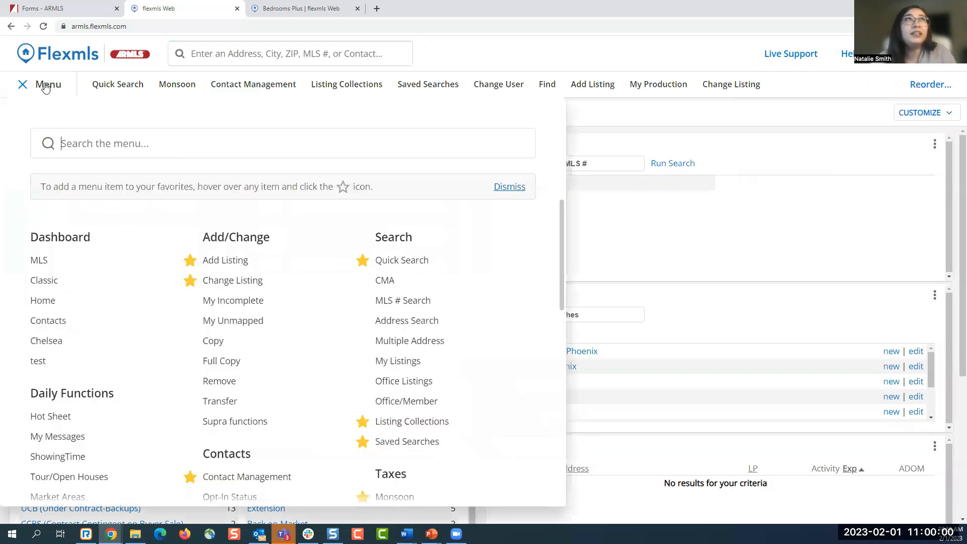
{"action": "scroll", "coordinate": [233, 267], "scroll_direction": "down", "scroll_amount": 1}
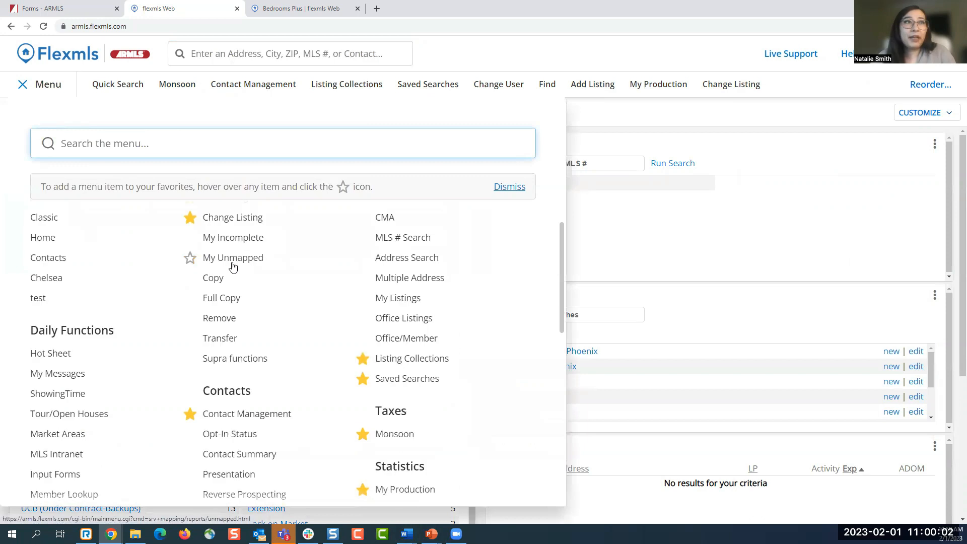
{"action": "scroll", "coordinate": [233, 267], "scroll_direction": "down", "scroll_amount": 1}
{"action": "scroll", "coordinate": [232, 272], "scroll_direction": "down", "scroll_amount": 1}
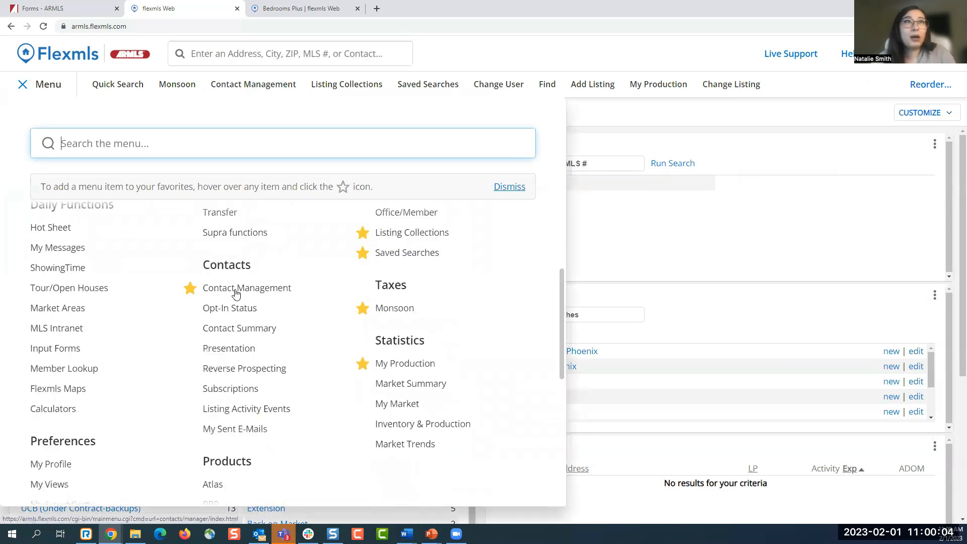
{"action": "left_click", "coordinate": [249, 375]}
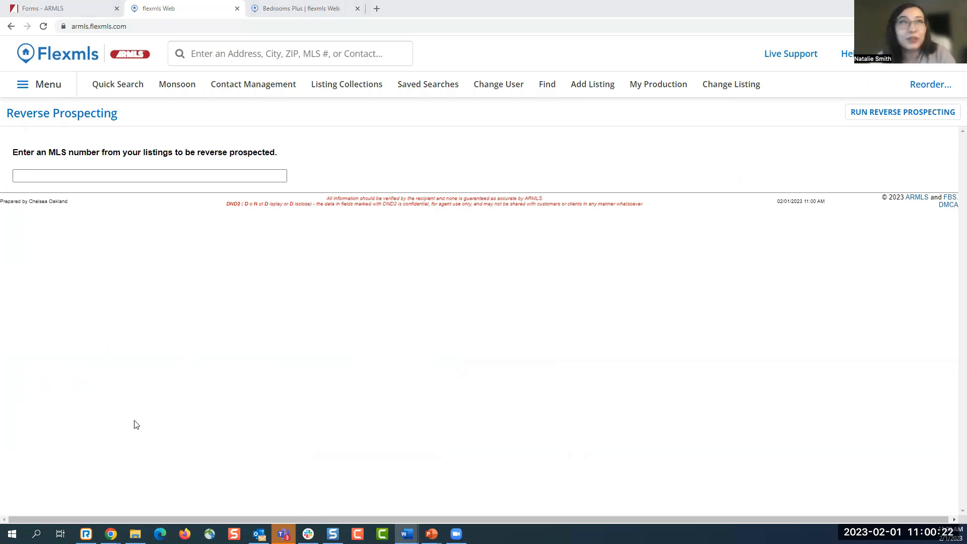
- Paste MLS number 6128912 and run reverse prospecting on it
{"action": "left_click", "coordinate": [166, 176]}
{"action": "type", "text": "6128912"}
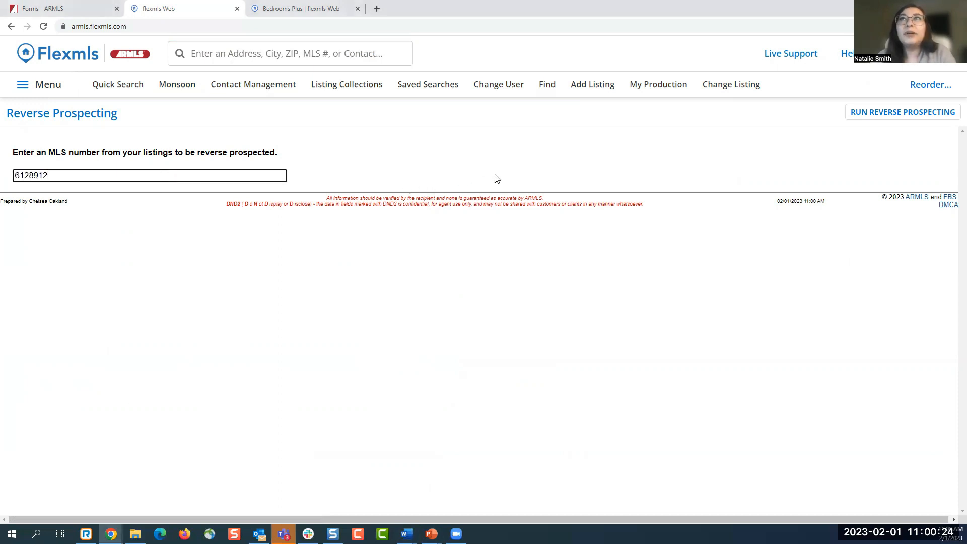
{"action": "left_click", "coordinate": [865, 115]}
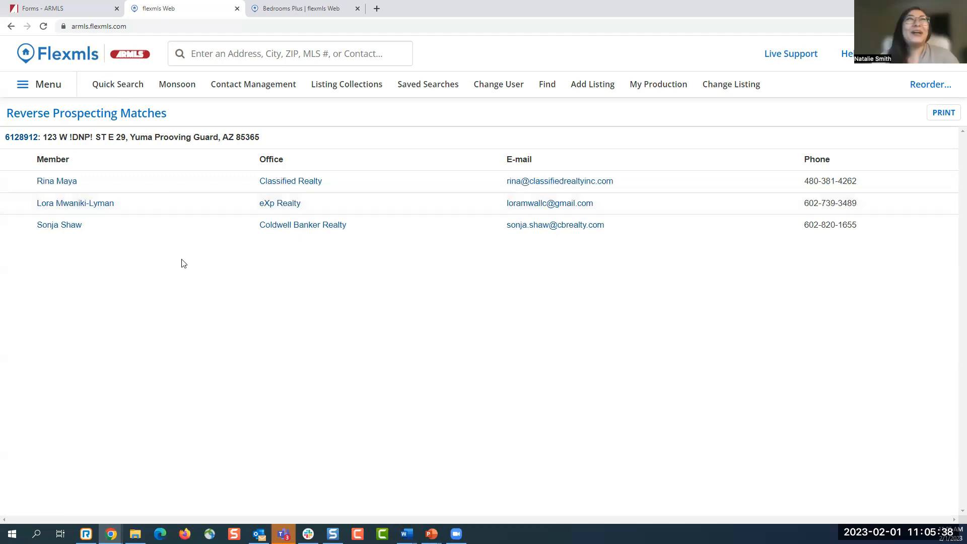
- Change user back to your own account from the account dropdown
{"action": "left_click", "coordinate": [915, 54]}
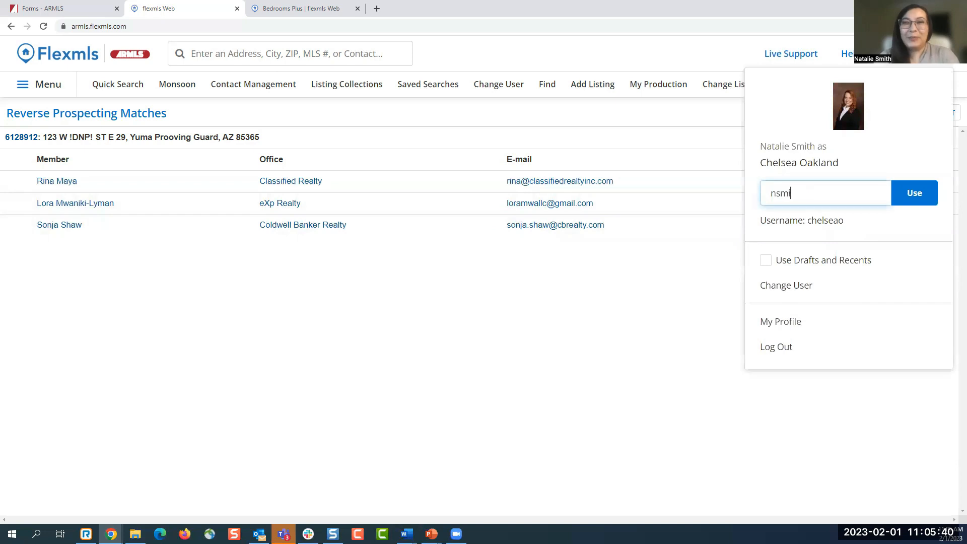
{"action": "key", "text": "Return"}
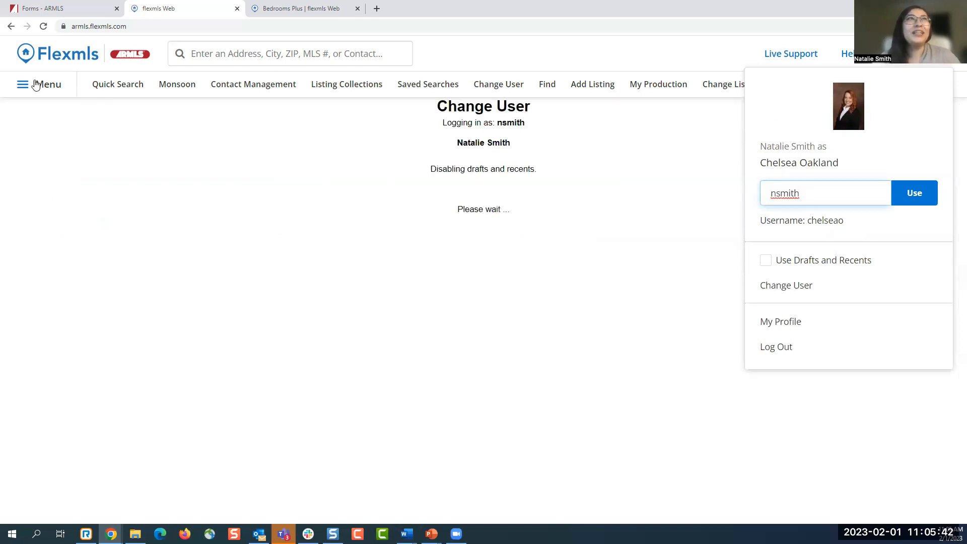
- Open the Subscriptions page from the full Menu
{"action": "left_click", "coordinate": [60, 89]}
{"action": "scroll", "coordinate": [282, 312], "scroll_direction": "down", "scroll_amount": 2}
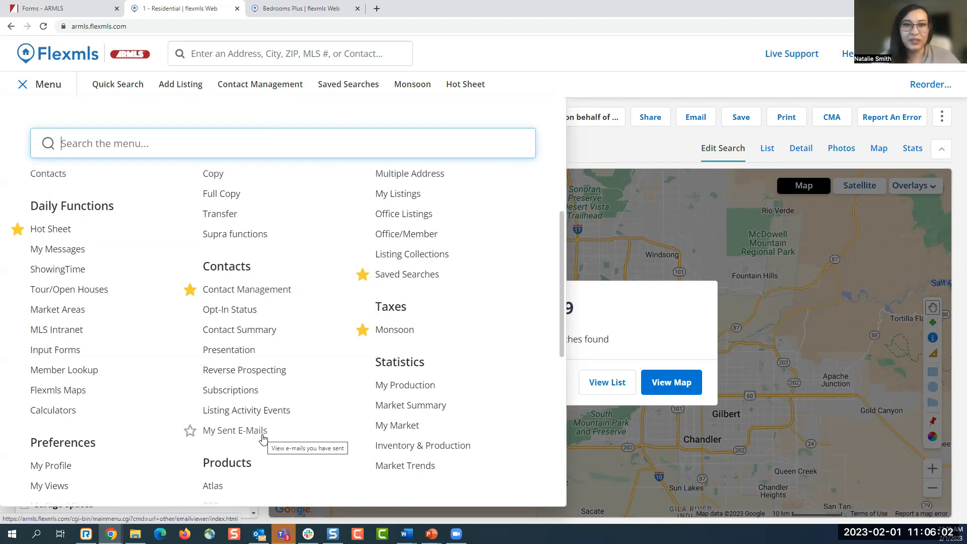
{"action": "left_click", "coordinate": [252, 395]}
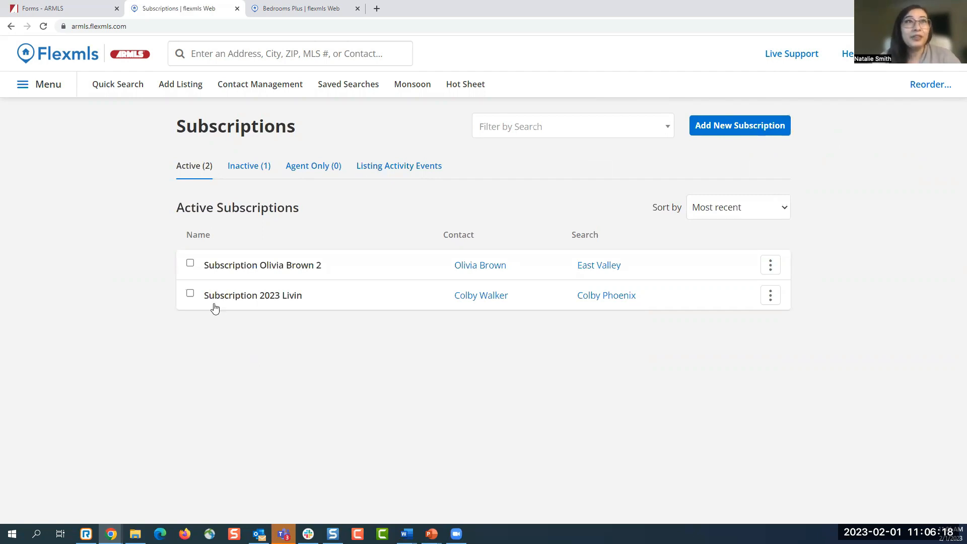
{"action": "left_click", "coordinate": [191, 291]}
{"action": "left_click", "coordinate": [190, 270]}
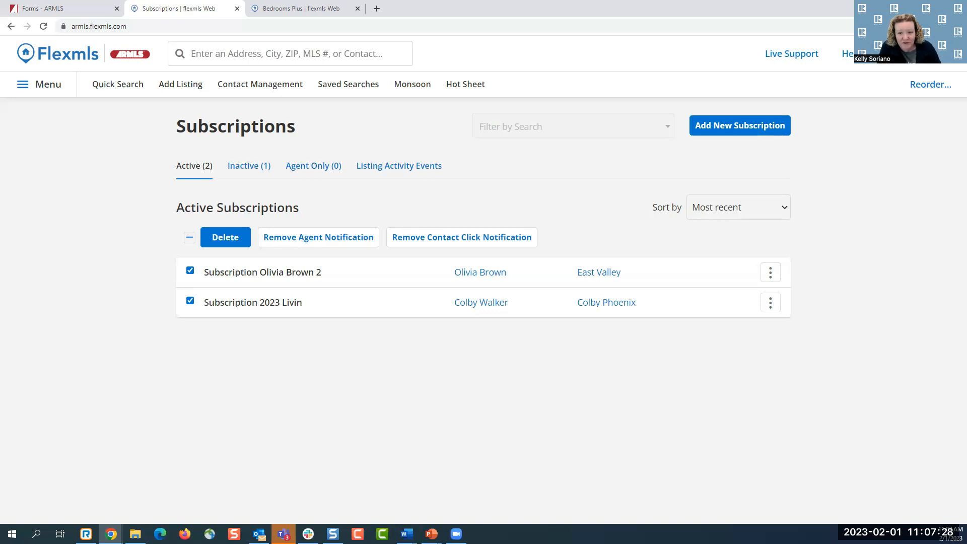
{"action": "key", "text": "alt+Tab"}
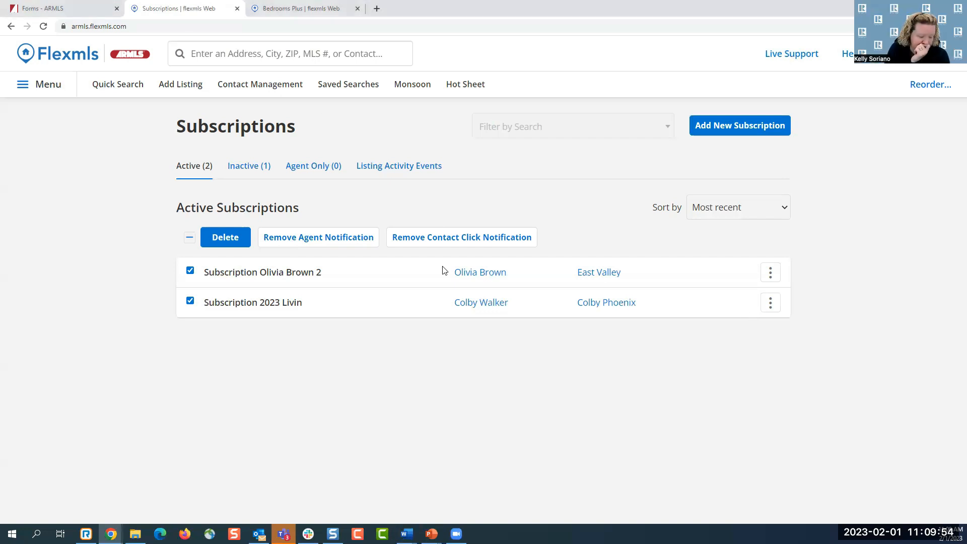
- From the Forms - ARMLS tab, go to the ARMLS home page, then MLS > MLS Roadmap
{"action": "left_click", "coordinate": [90, 11]}
{"action": "scroll", "coordinate": [116, 60], "scroll_direction": "up", "scroll_amount": 5}
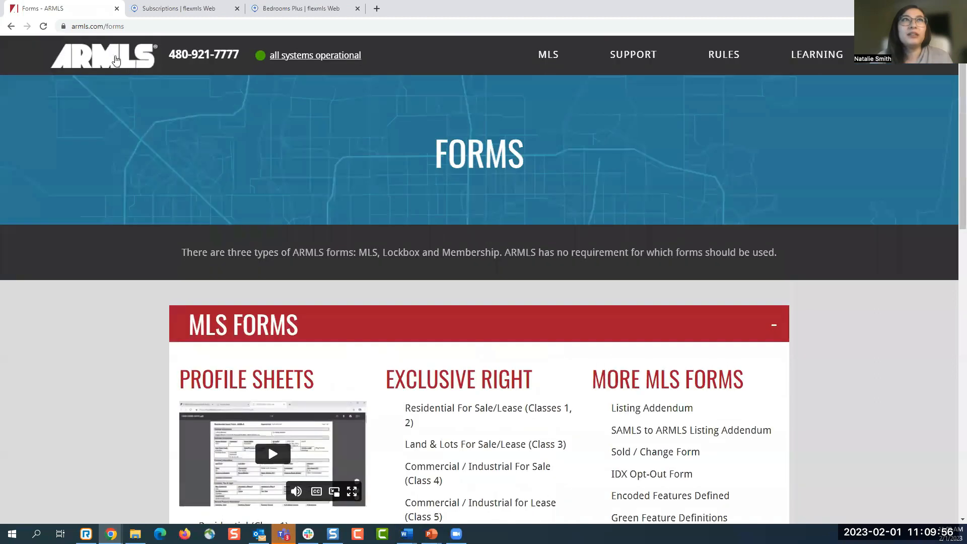
{"action": "left_click", "coordinate": [116, 59]}
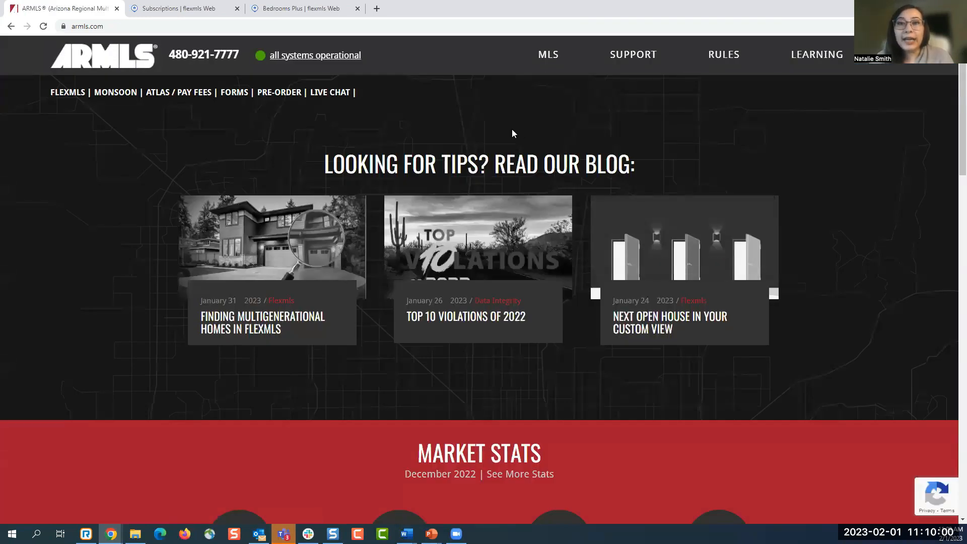
{"action": "mouse_move", "coordinate": [553, 57]}
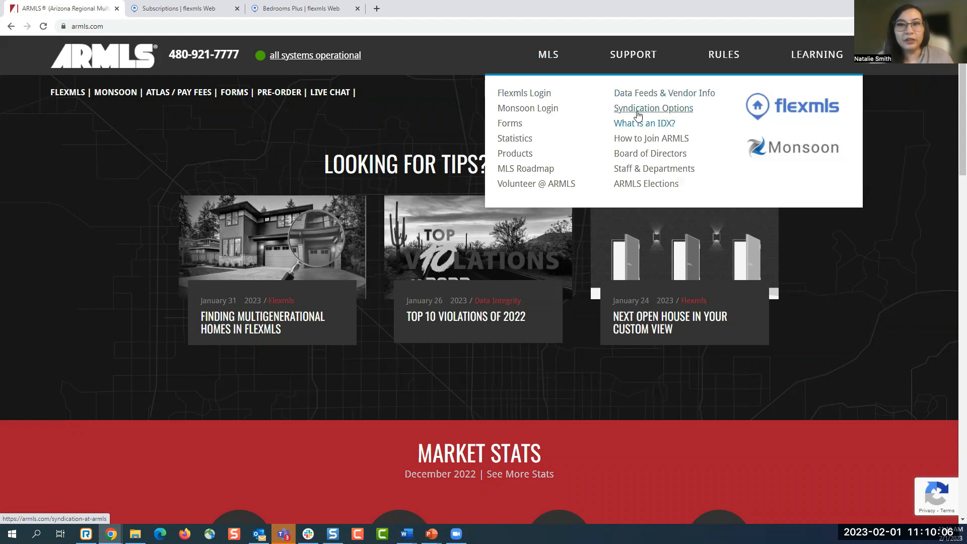
{"action": "left_click", "coordinate": [538, 169]}
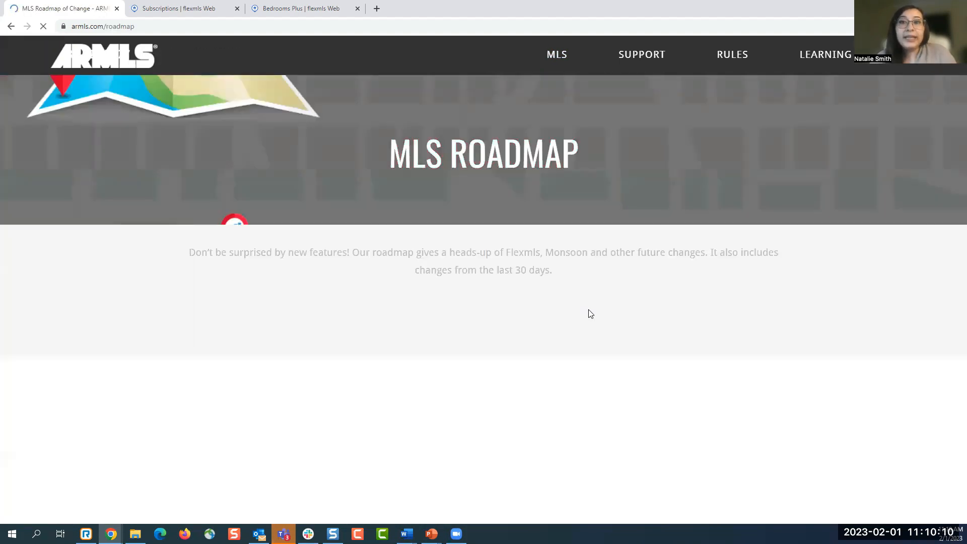
- Scroll the MLS Roadmap through Last 60+ days, including the 10/27/22 Flexmls Remodel, and Next 0 to 60 days
{"action": "scroll", "coordinate": [688, 333], "scroll_direction": "down", "scroll_amount": 1}
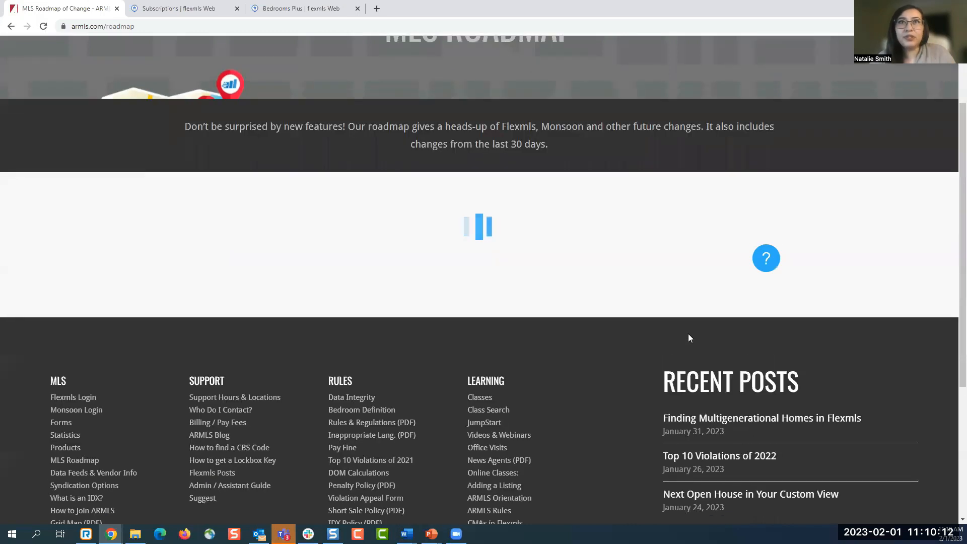
{"action": "scroll", "coordinate": [779, 342], "scroll_direction": "down", "scroll_amount": 3}
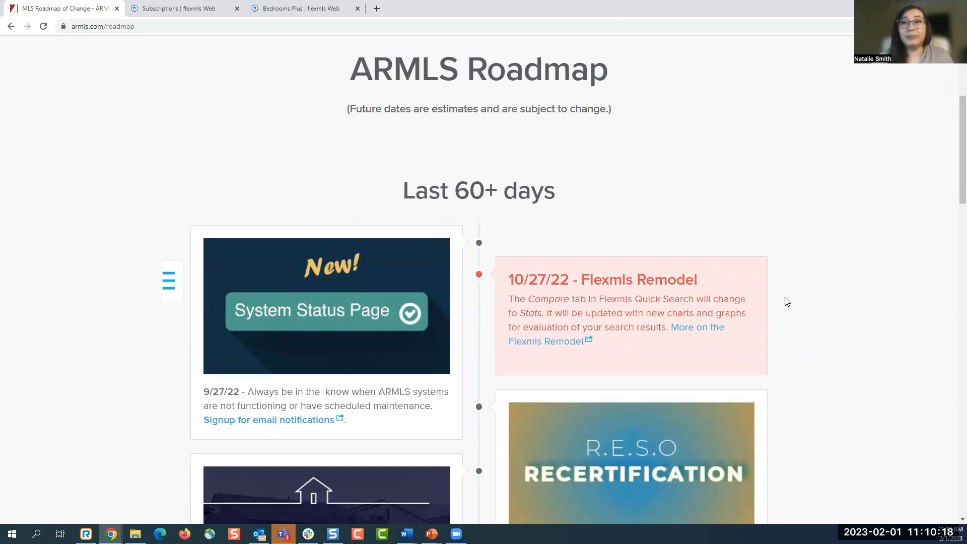
{"action": "scroll", "coordinate": [786, 308], "scroll_direction": "down", "scroll_amount": 10}
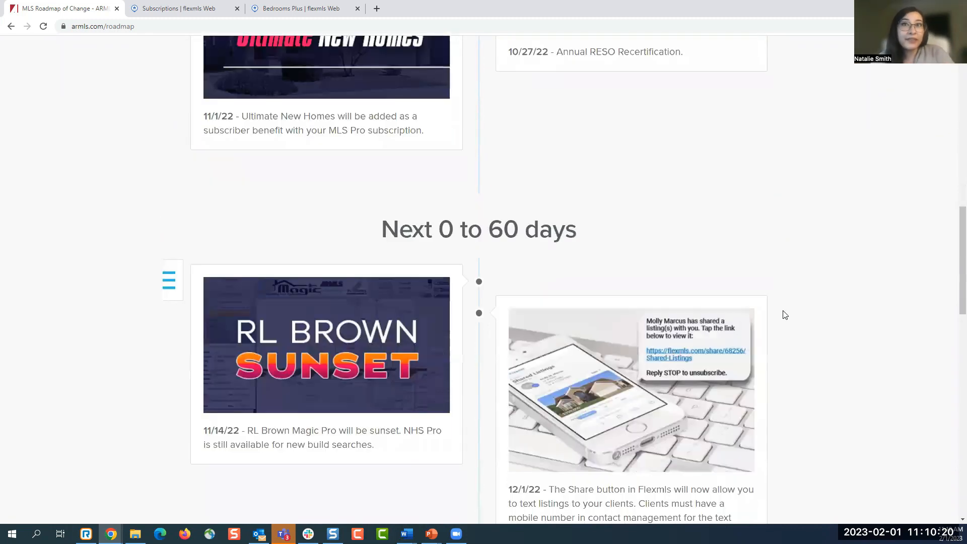
{"action": "scroll", "coordinate": [785, 315], "scroll_direction": "down", "scroll_amount": 5}
{"action": "scroll", "coordinate": [785, 317], "scroll_direction": "up", "scroll_amount": 12}
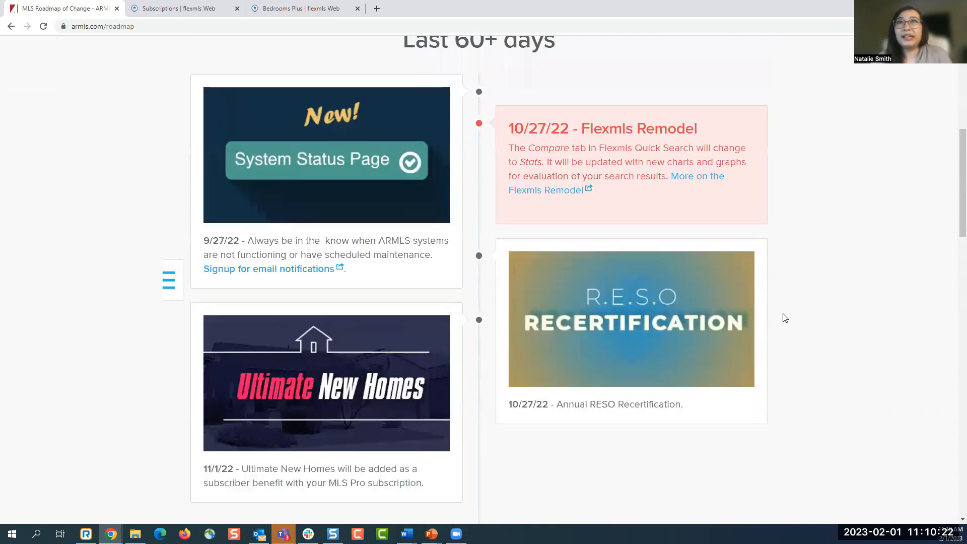
{"action": "scroll", "coordinate": [417, 412], "scroll_direction": "up", "scroll_amount": 3}
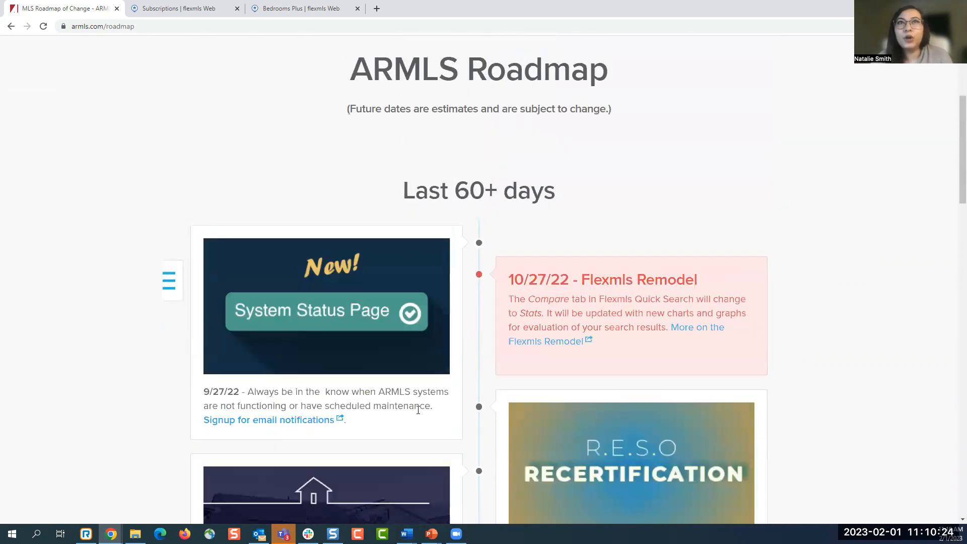
- Open 'More on the Flexmls Remodel' in a new tab and browse the dated updates from October 27, 2022
{"action": "left_click", "coordinate": [715, 328]}
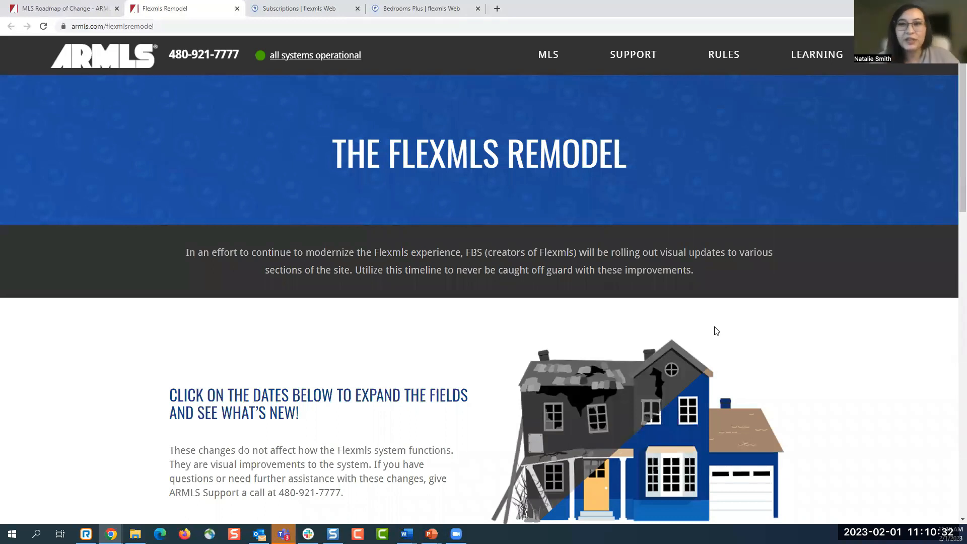
{"action": "scroll", "coordinate": [716, 331], "scroll_direction": "down", "scroll_amount": 5}
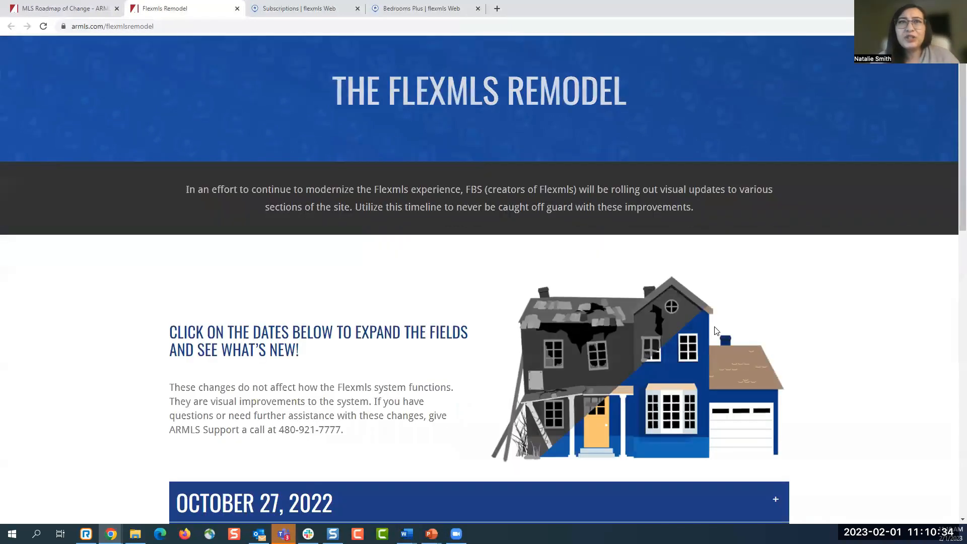
{"action": "scroll", "coordinate": [717, 331], "scroll_direction": "up", "scroll_amount": 5}
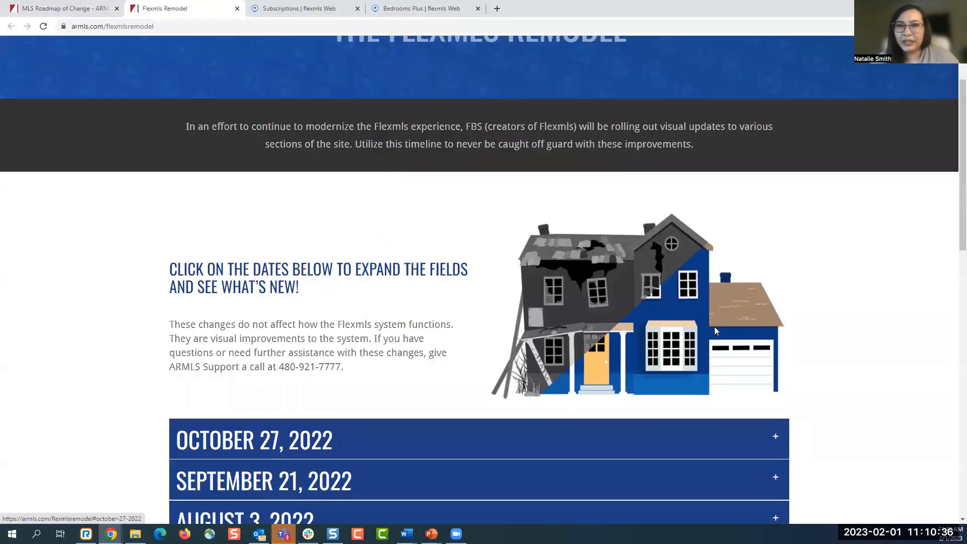